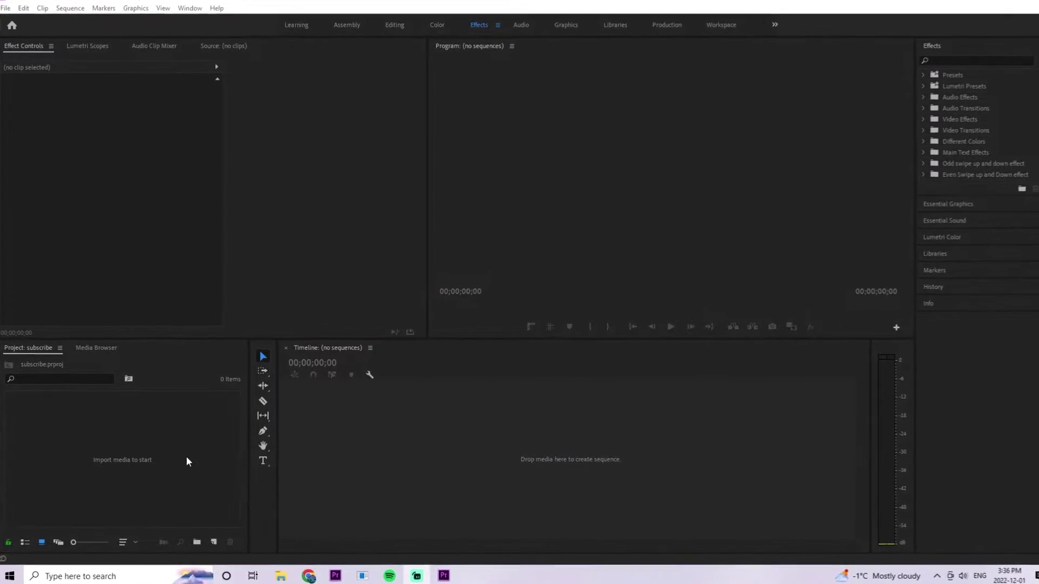
- Create a black 1920 × 1080 color matte at 29.97 fps and place it on the timeline as a new sequence
click(331, 549)
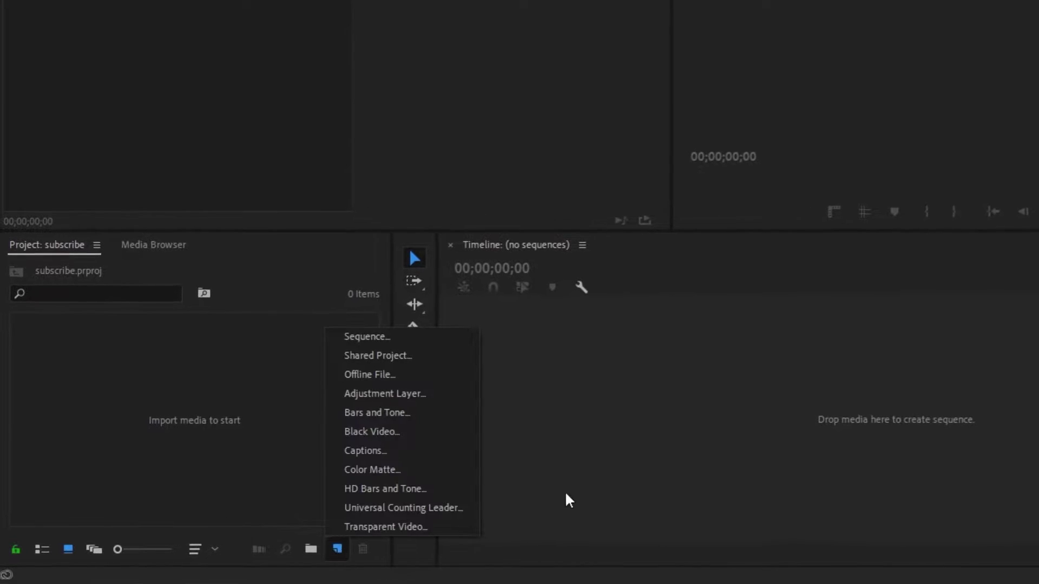
click(373, 470)
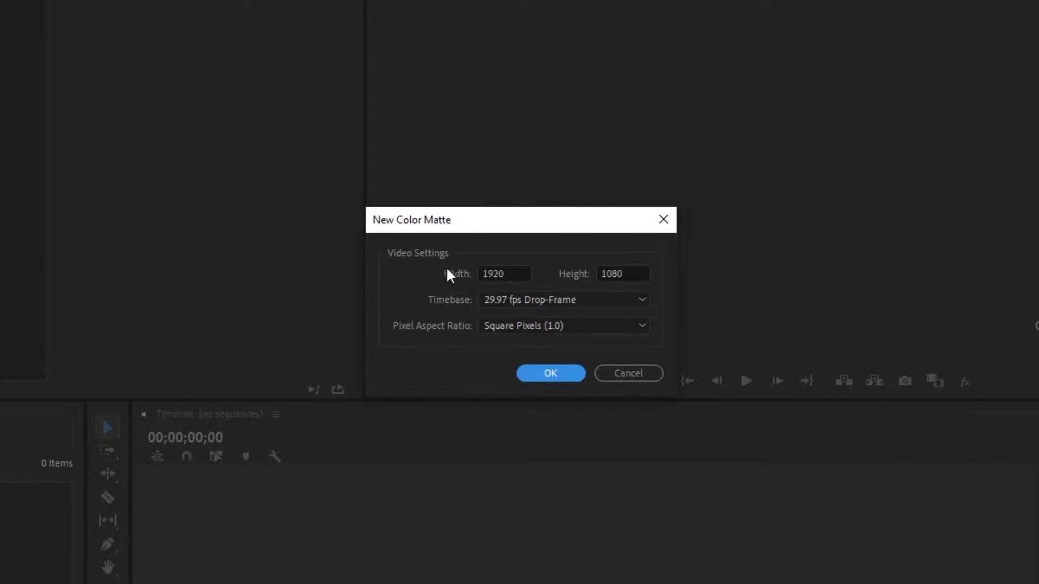
click(541, 375)
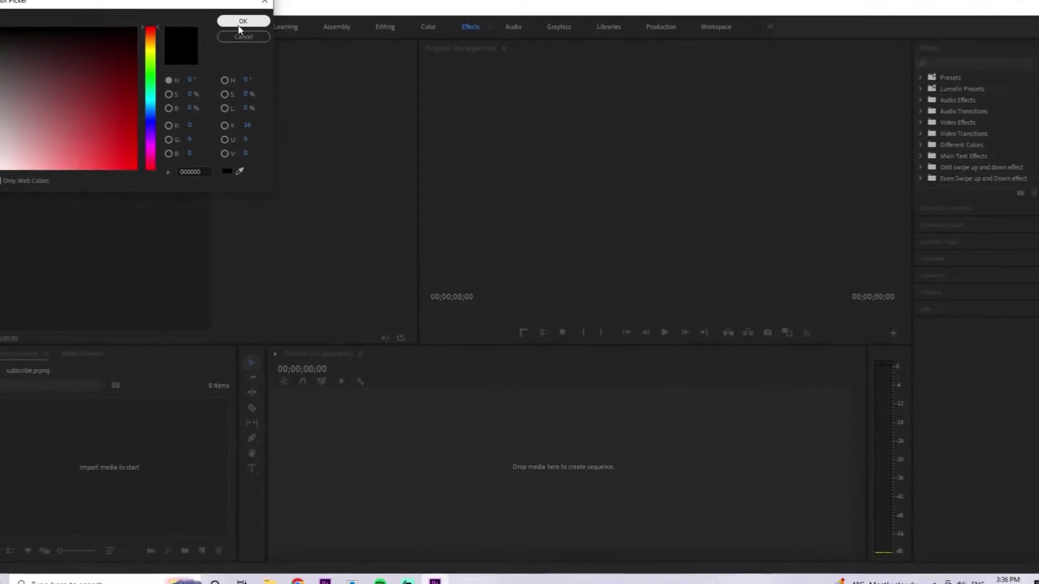
click(242, 22)
click(494, 302)
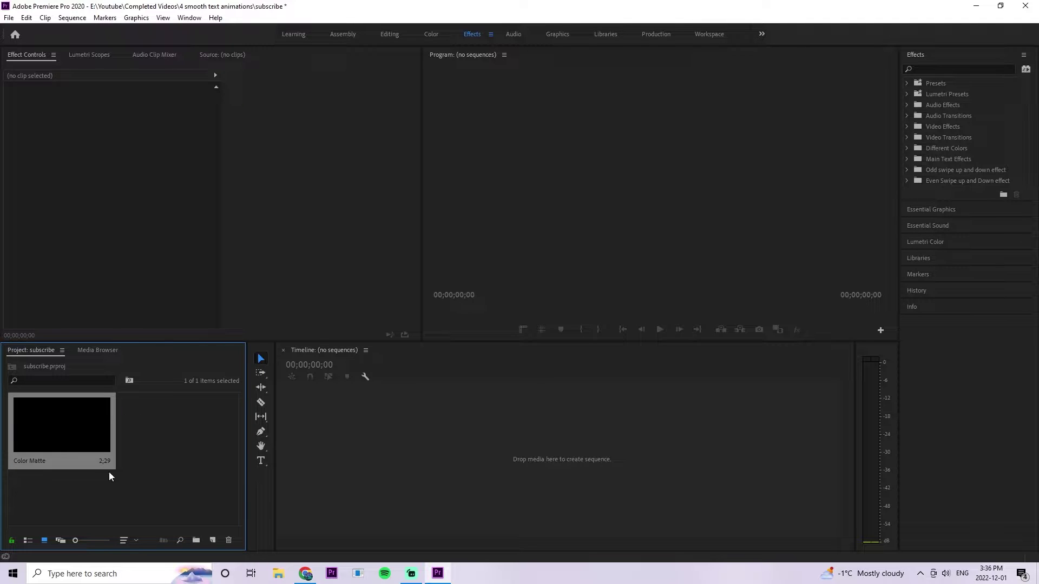
drag(44, 427, 414, 454)
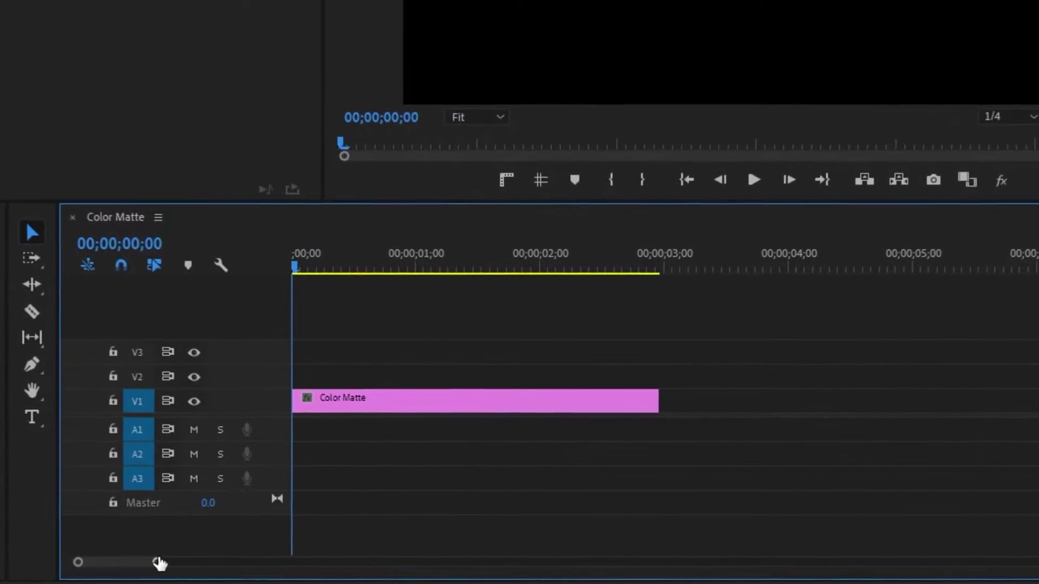
drag(185, 559, 241, 564)
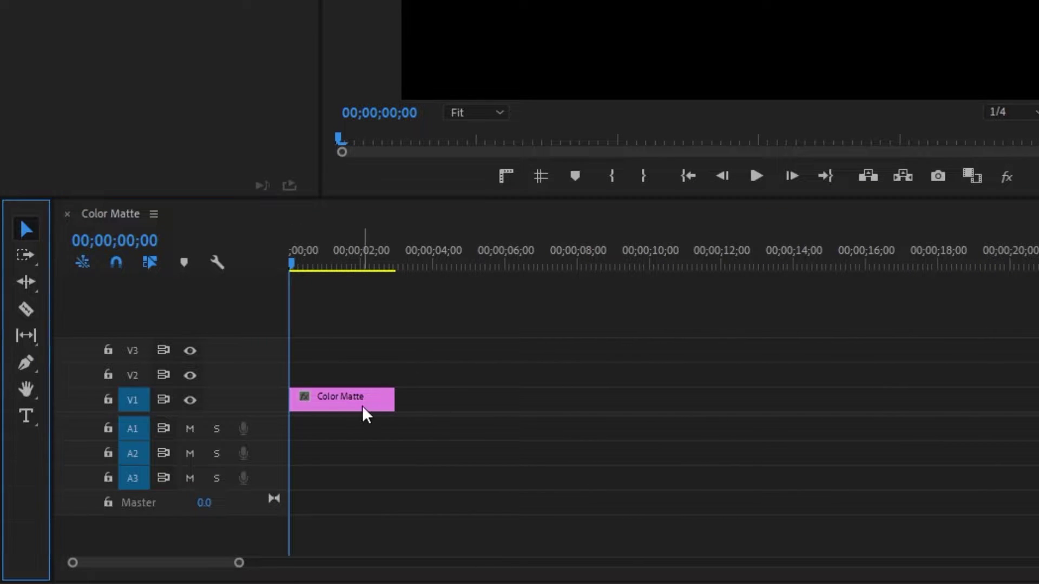
- Add a text layer reading "Text" near the middle of the program frame
click(24, 417)
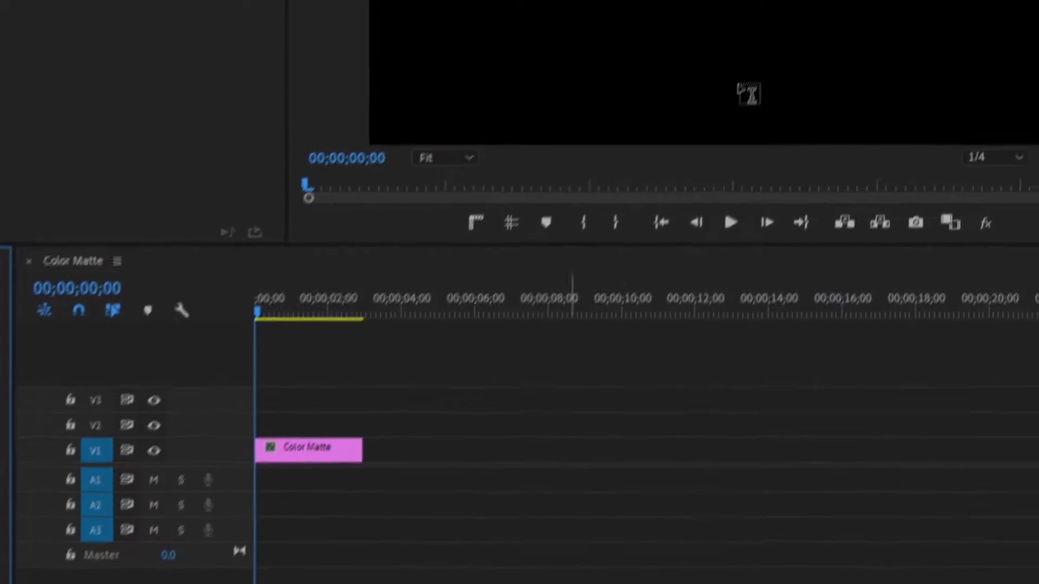
click(590, 176)
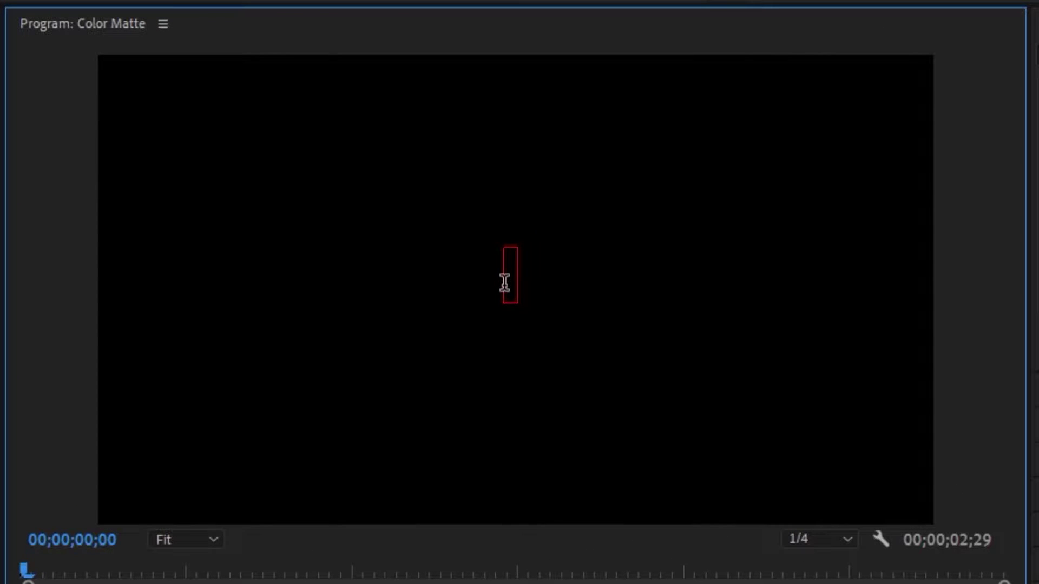
text(Text)
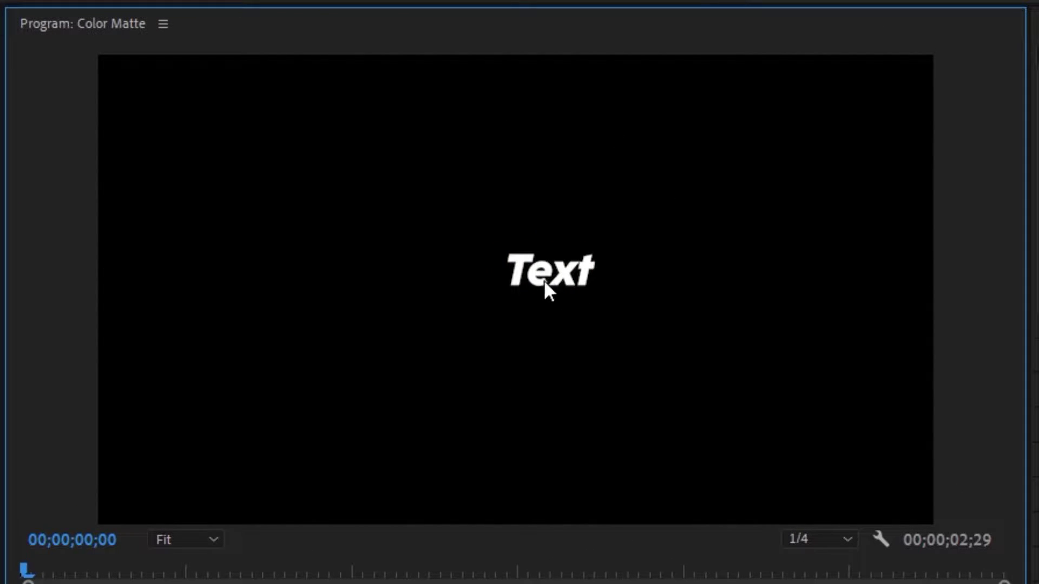
- Enlarge the text layer to several times its size and center it in the frame
click(544, 281)
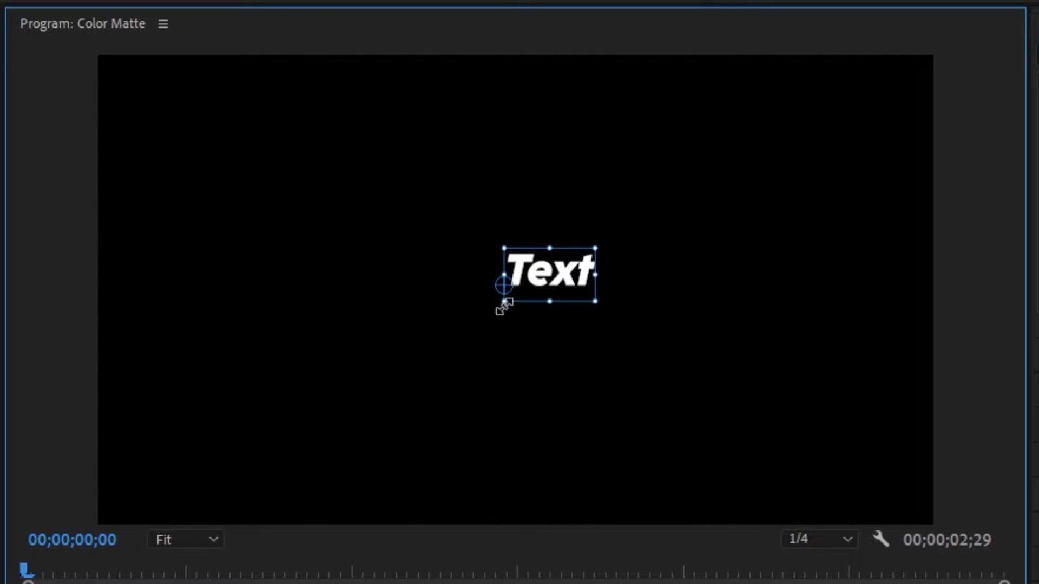
drag(505, 307, 266, 456)
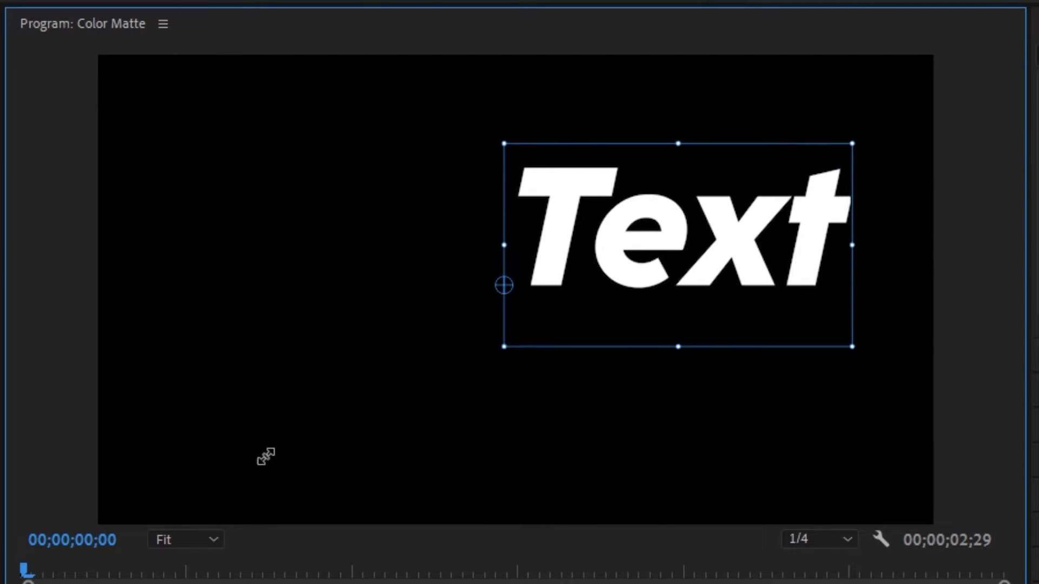
drag(673, 222, 514, 267)
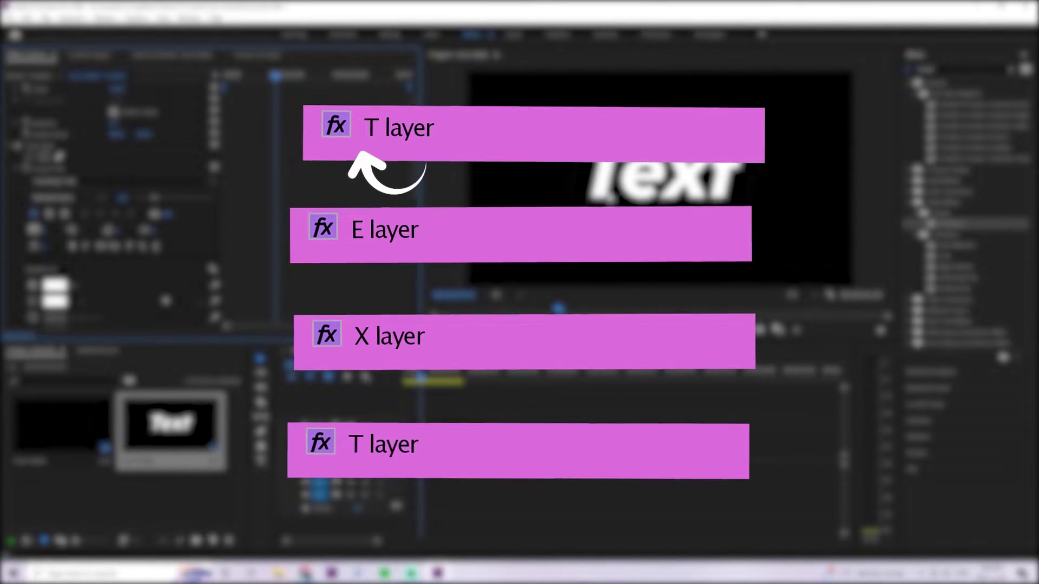
- Add 10 video tracks after Video 3 and enlarge the timeline's video track area
right_click(333, 398)
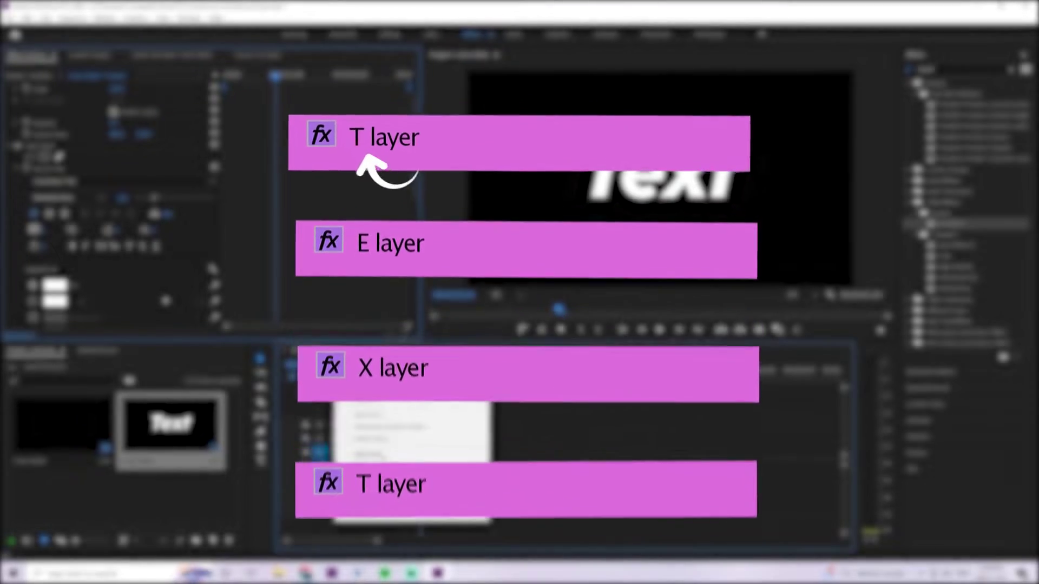
click(368, 455)
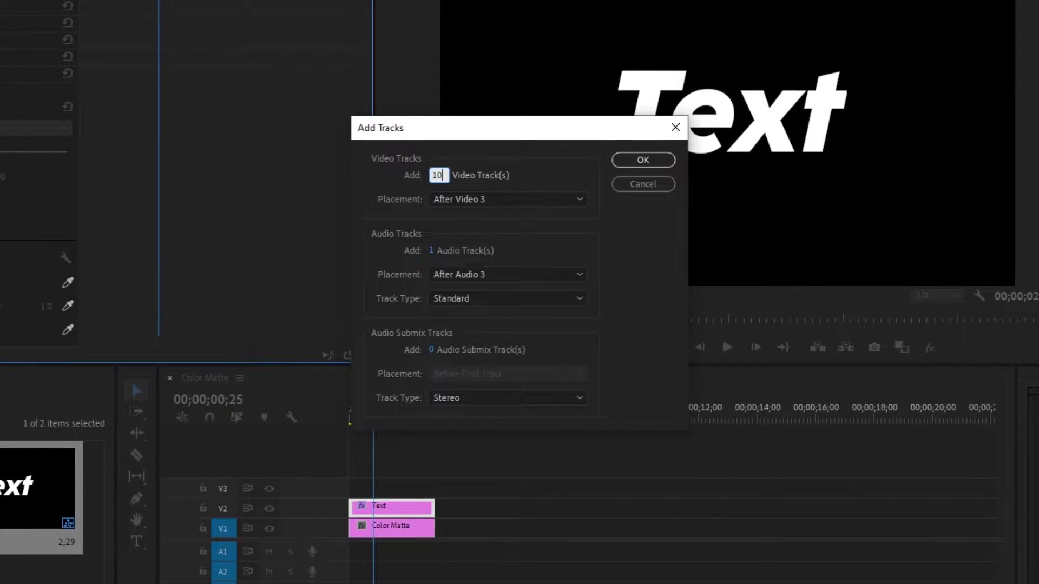
key(Return)
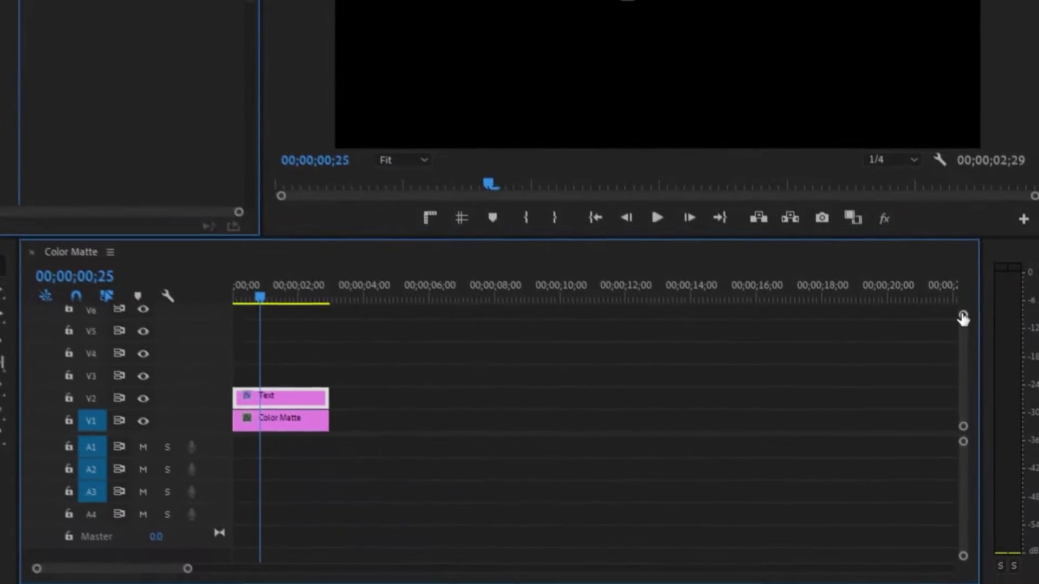
click(602, 403)
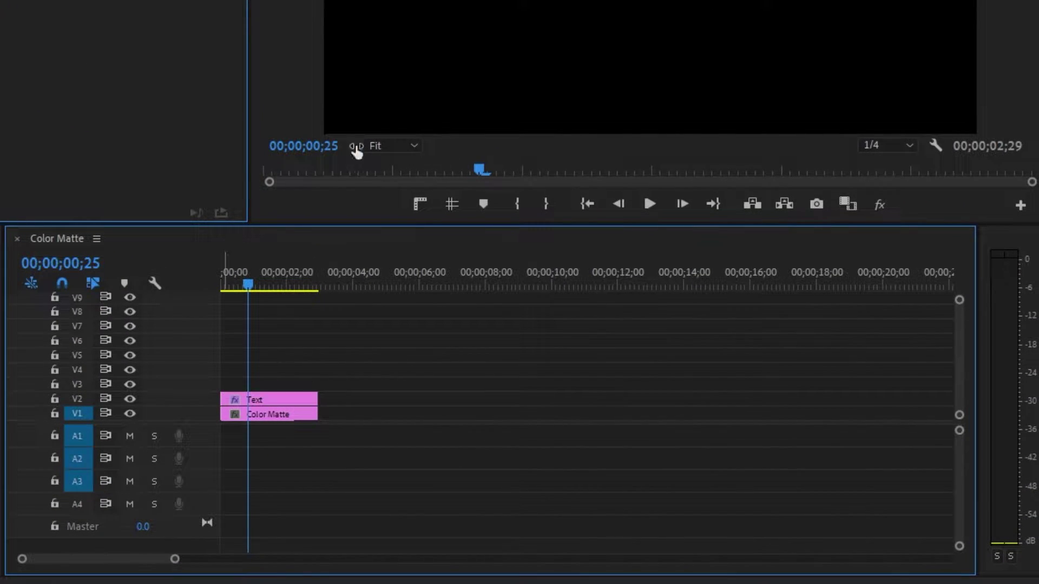
- Duplicate the text clip from V2 onto V3 and then from V3 onto V4, aligned at the sequence start
click(278, 399)
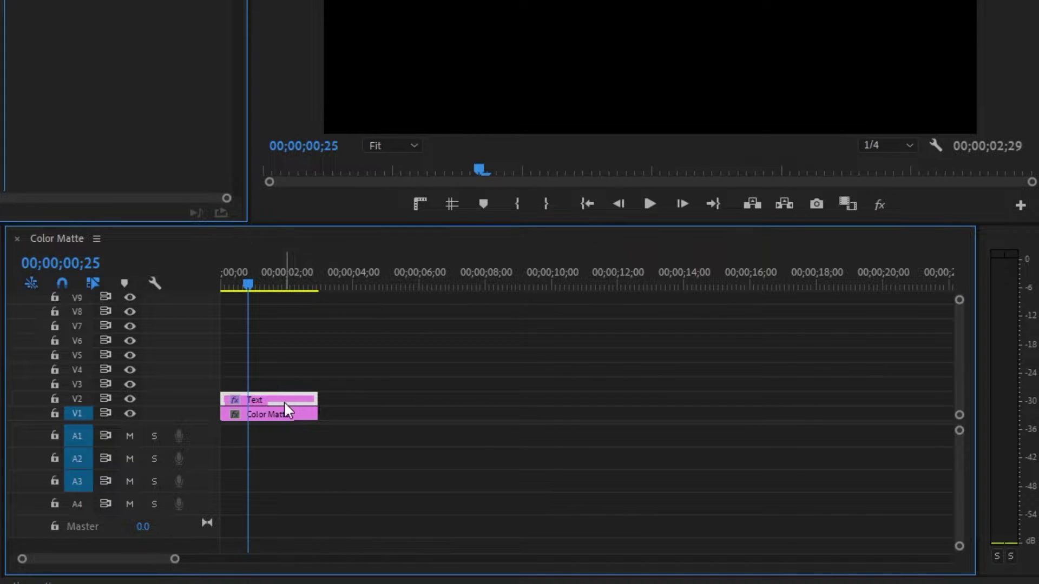
drag(284, 400, 239, 388)
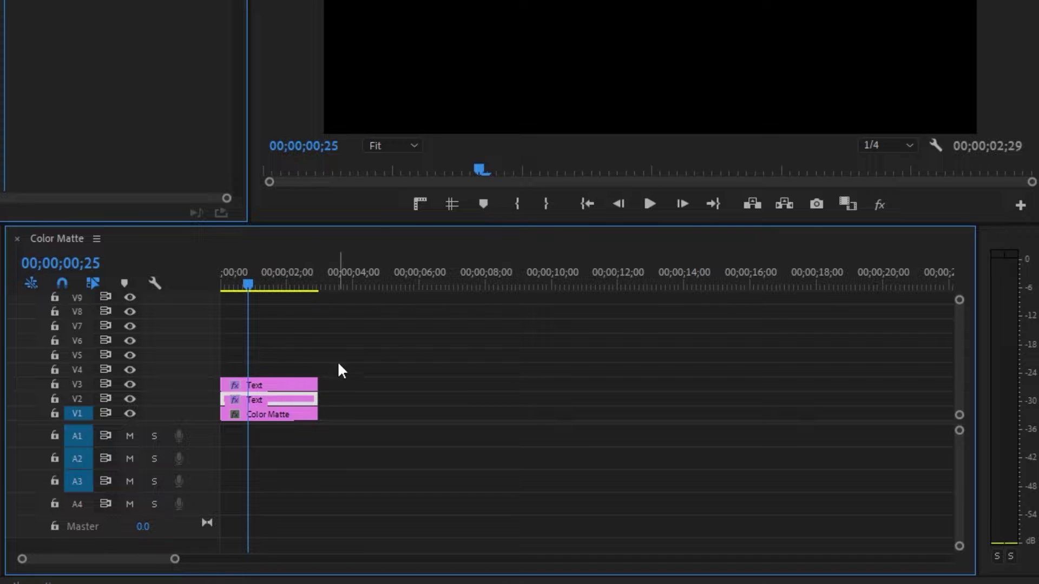
click(275, 385)
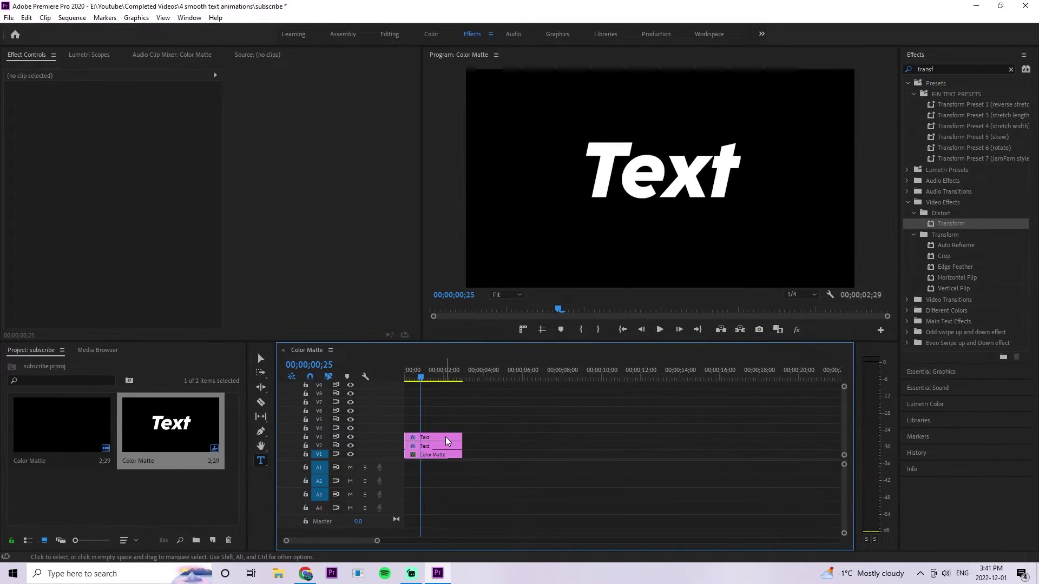
drag(439, 440, 439, 430)
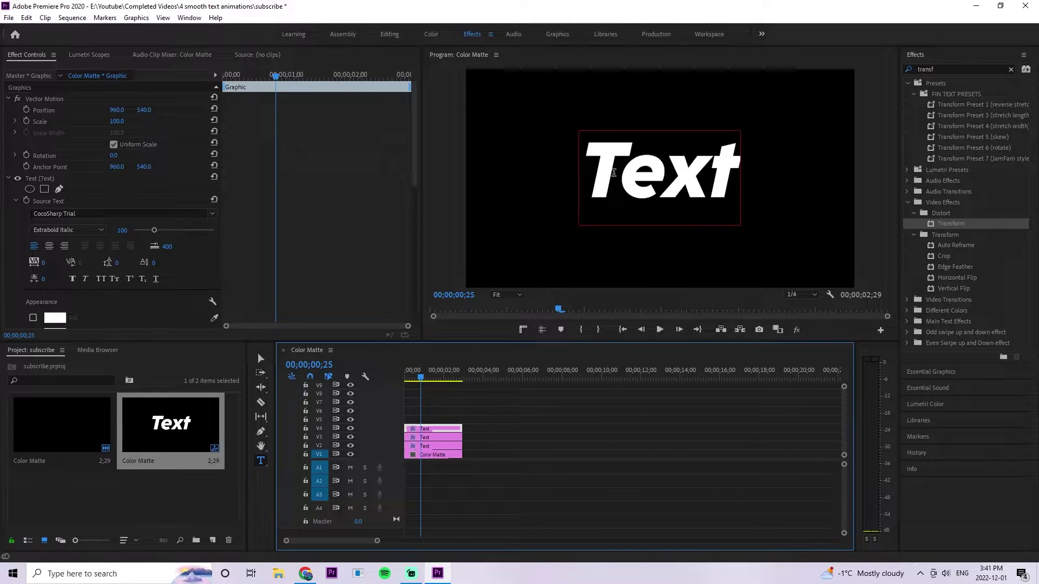
- Leave only the letter e filled in the V4 text clip and only the letter x filled in its copy on V5
drag(618, 172, 595, 177)
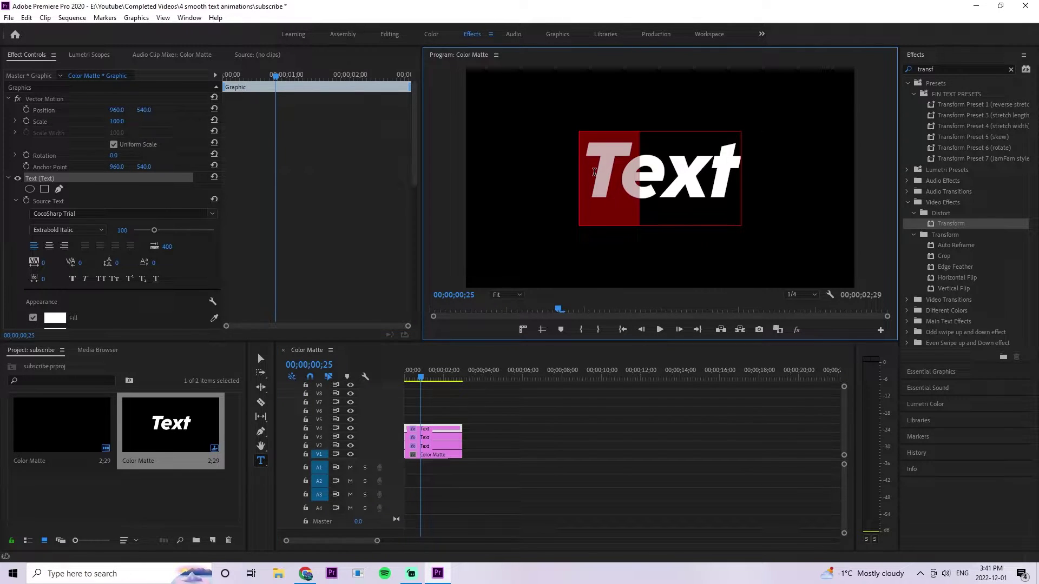
click(31, 323)
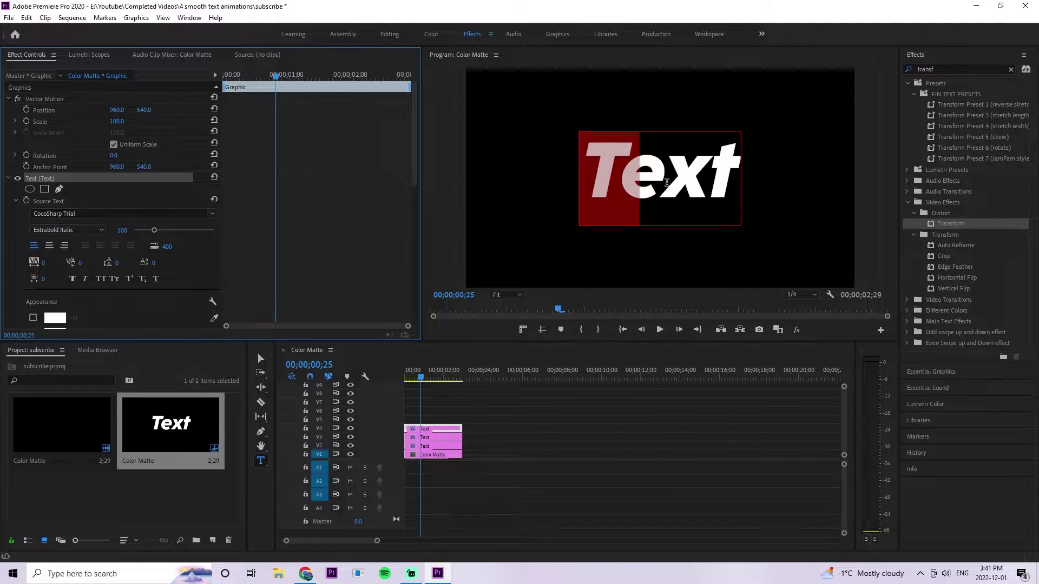
click(667, 183)
drag(671, 182, 615, 184)
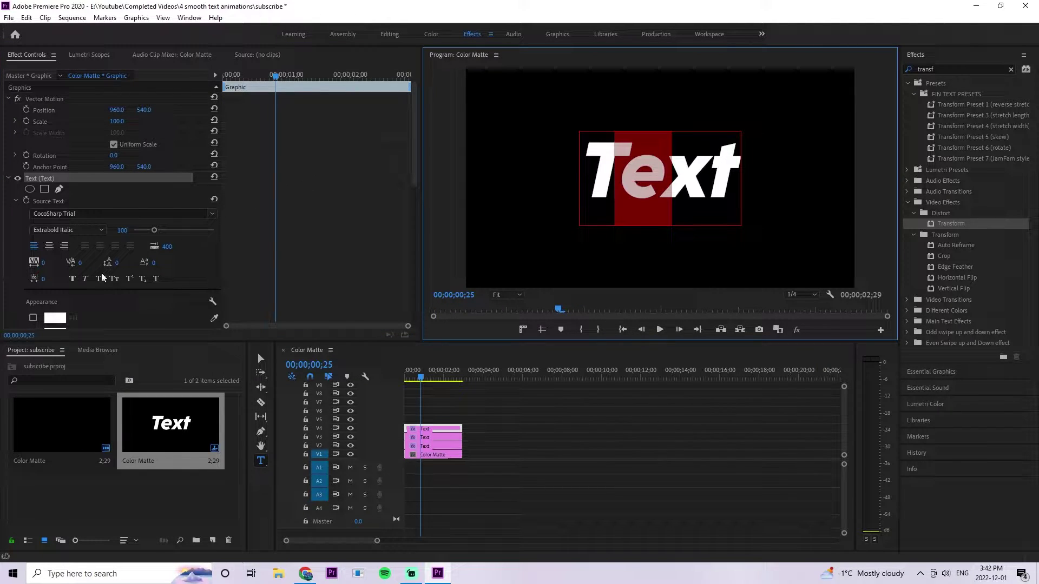
click(31, 321)
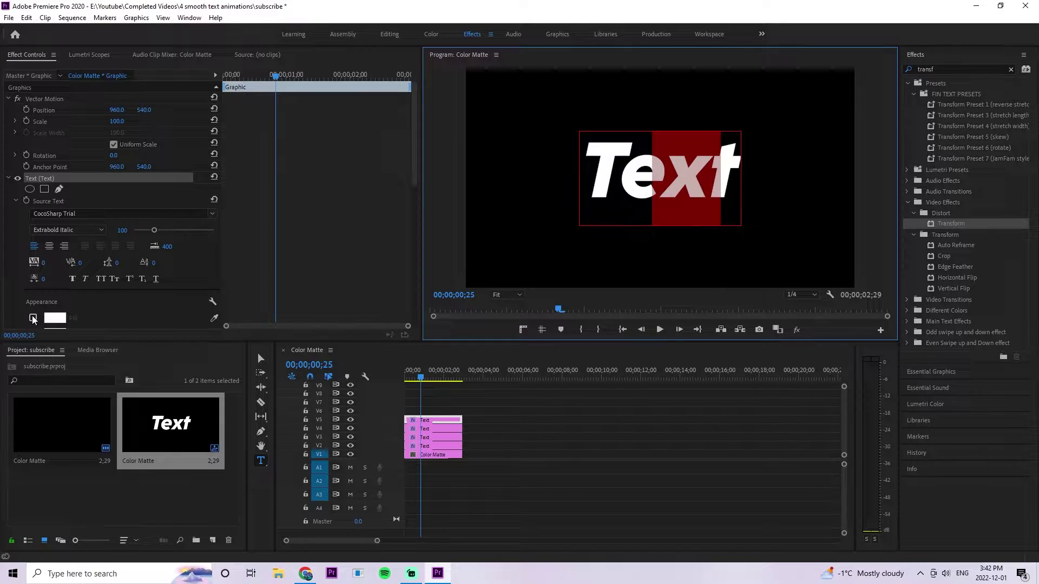
click(31, 320)
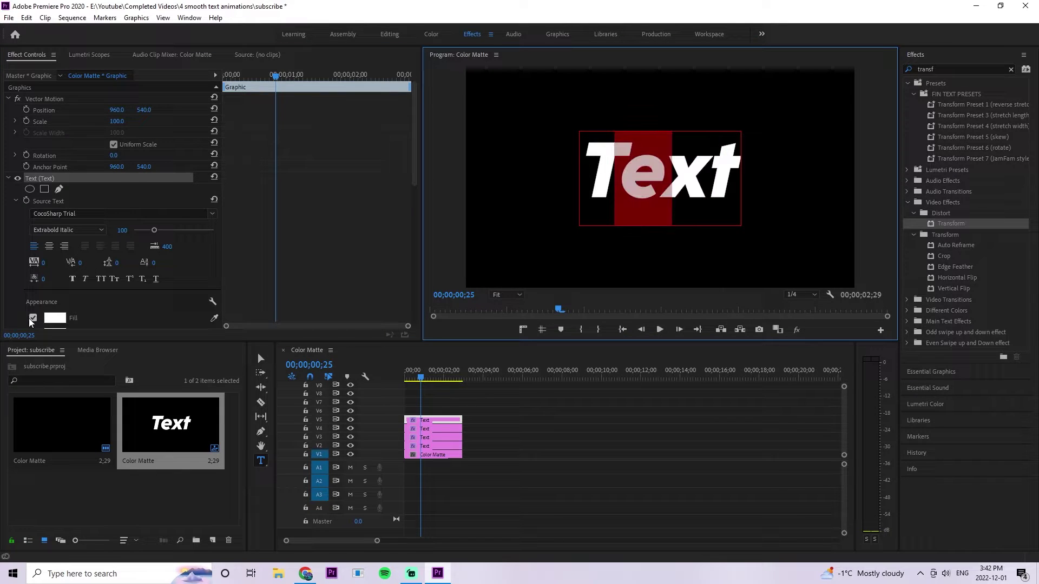
click(30, 320)
- Duplicate the V5 text clip onto V6 and leave only its final letter t filled
drag(440, 420, 437, 412)
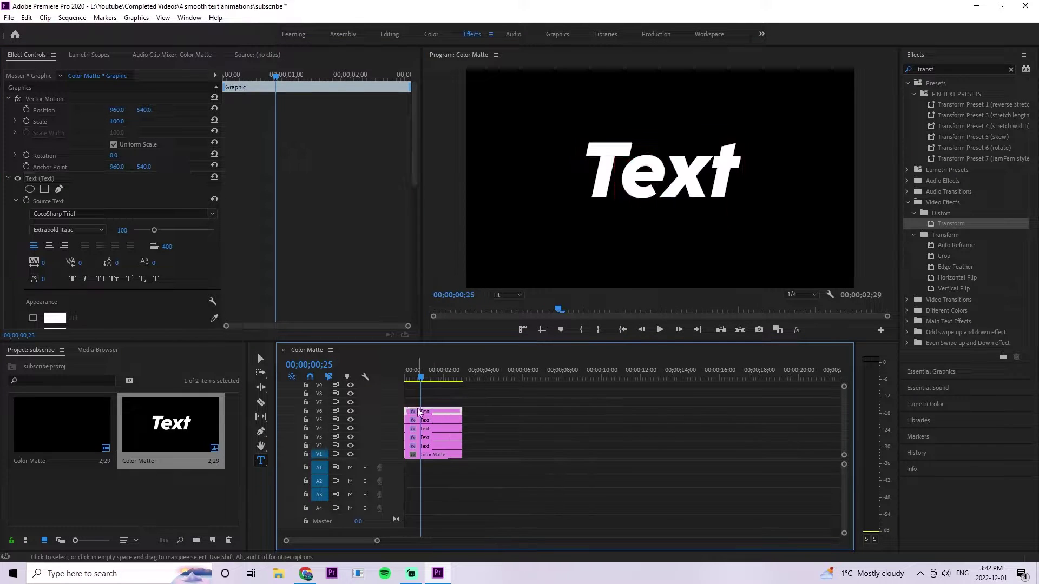
click(698, 189)
drag(692, 190, 715, 186)
click(32, 318)
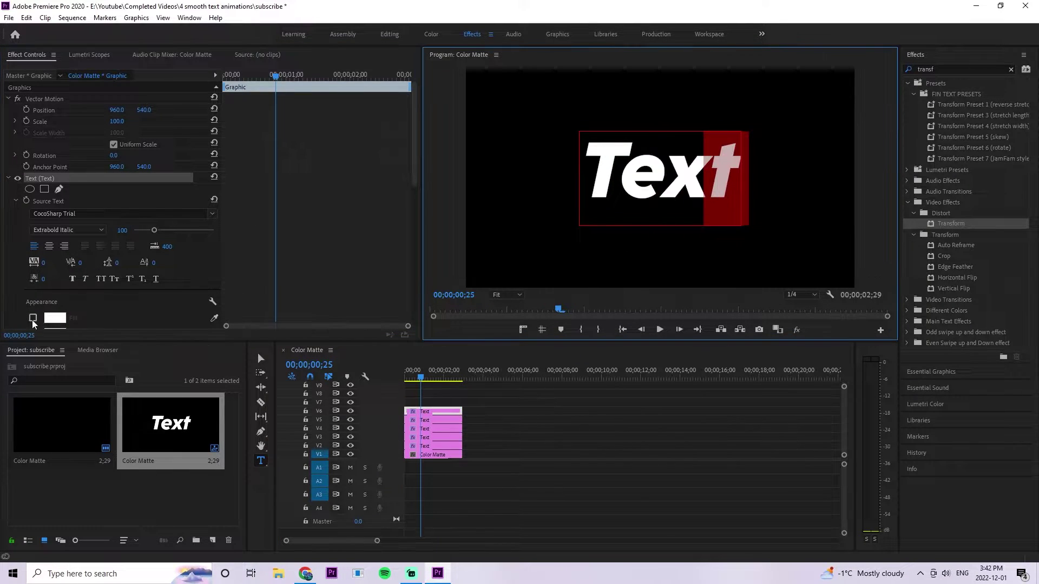
click(32, 318)
- Delete the original full-word text clip on V2
click(495, 425)
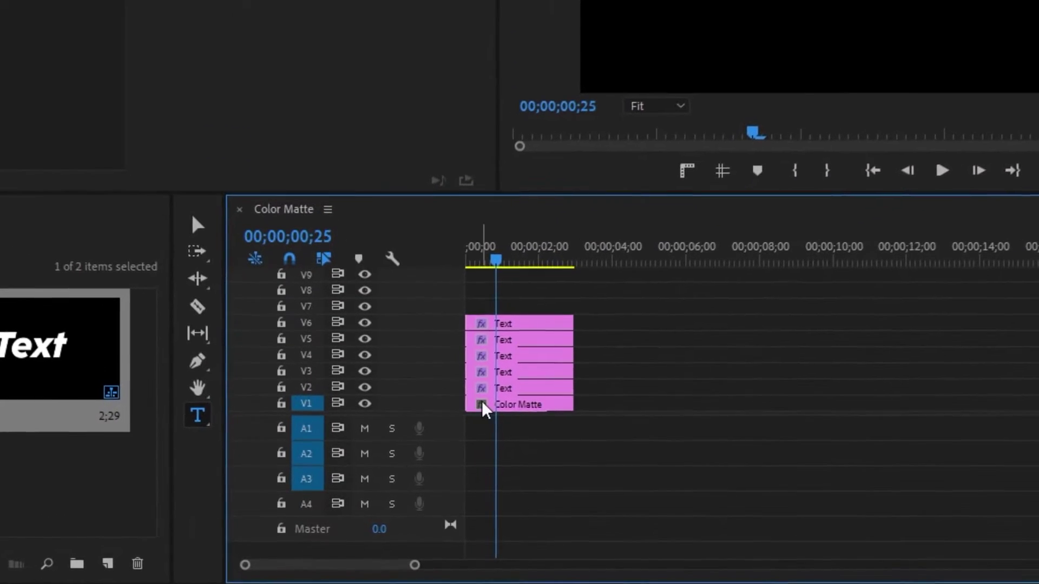
click(523, 389)
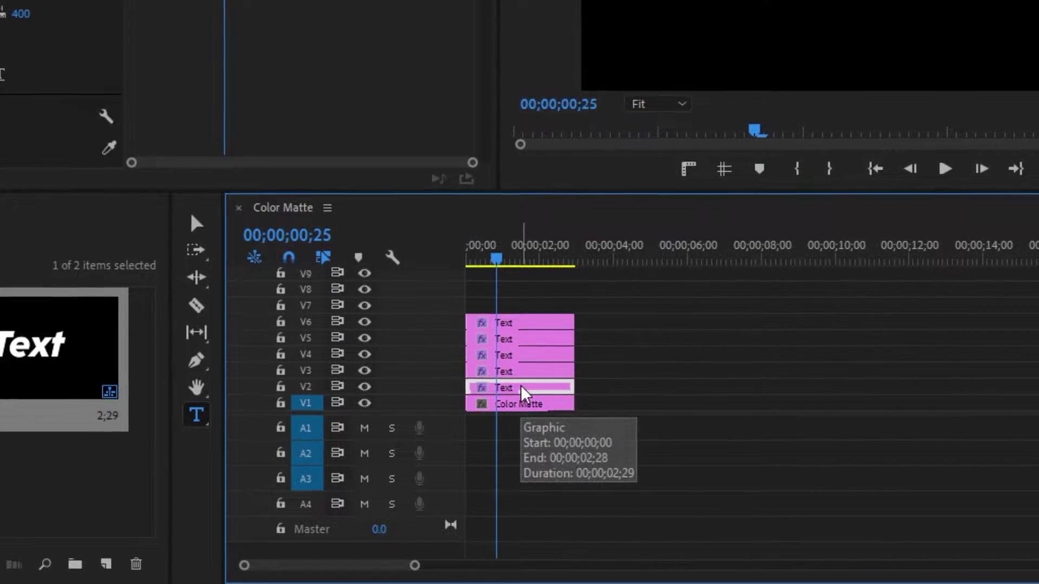
key(Delete)
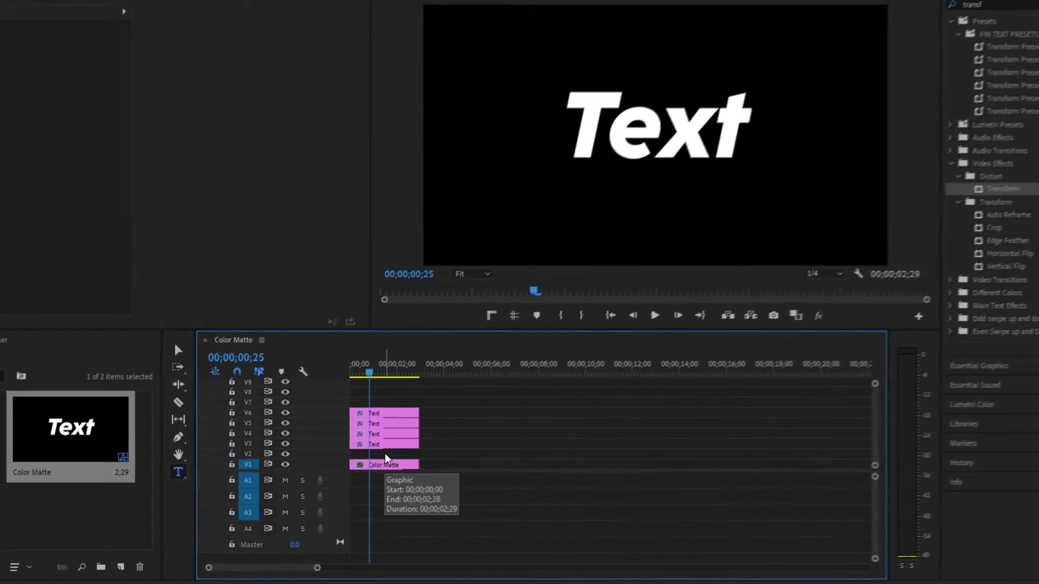
- Search the effects for "transf" and apply the Transform video effect to the text clip on V3
click(353, 451)
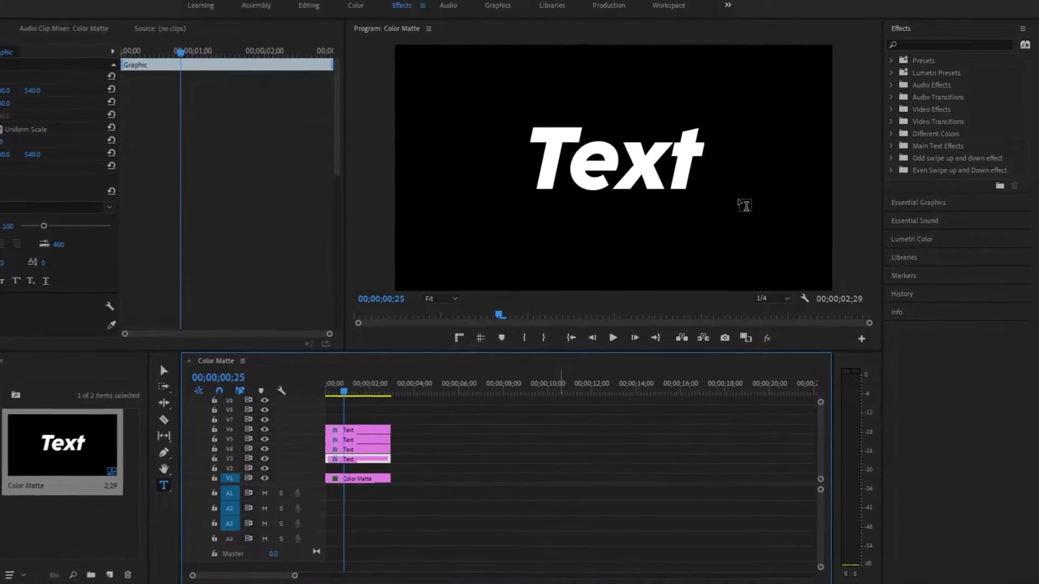
click(899, 45)
text(transf)
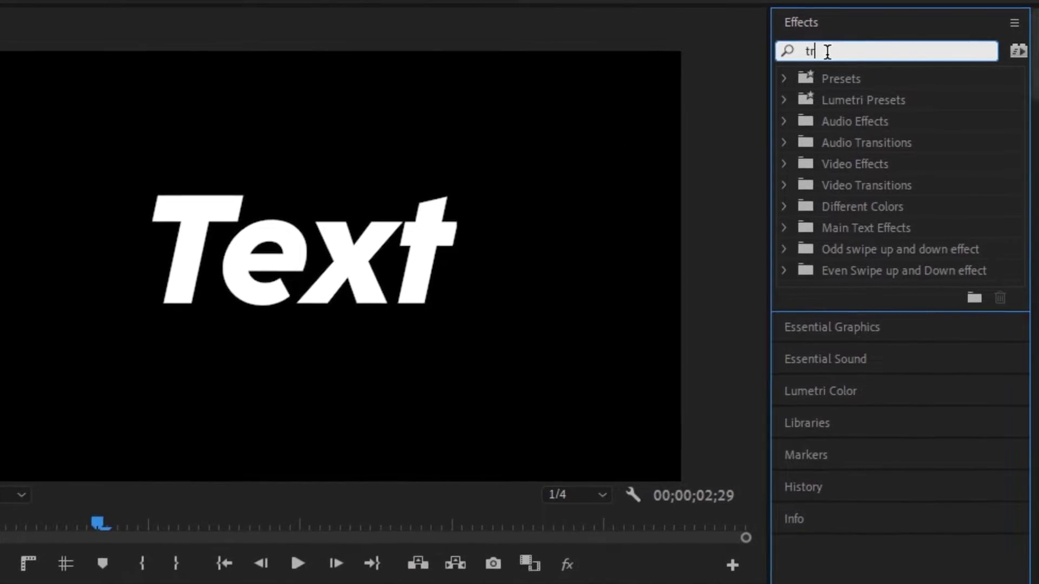
drag(858, 355, 273, 402)
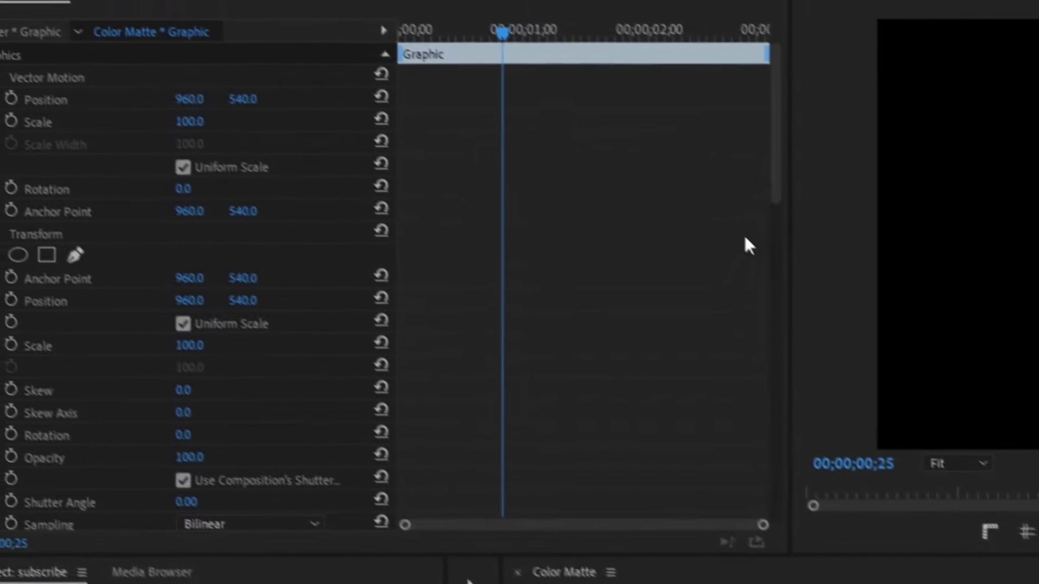
- In Transform, replace the composition's shutter angle with 360, move the playhead to 00;00;01;26 and turn off Uniform Scale
drag(769, 197, 773, 234)
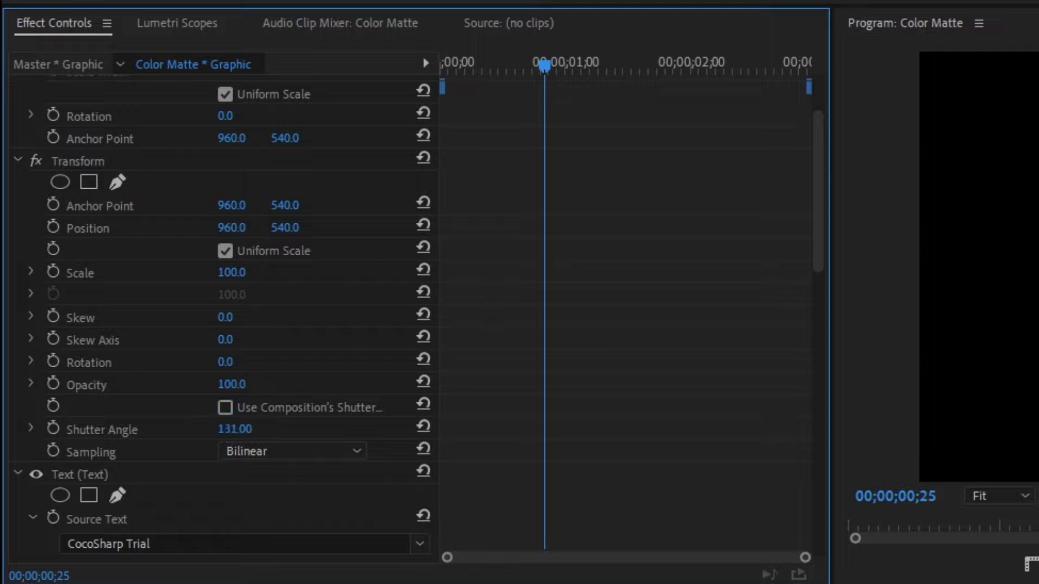
drag(545, 64, 677, 68)
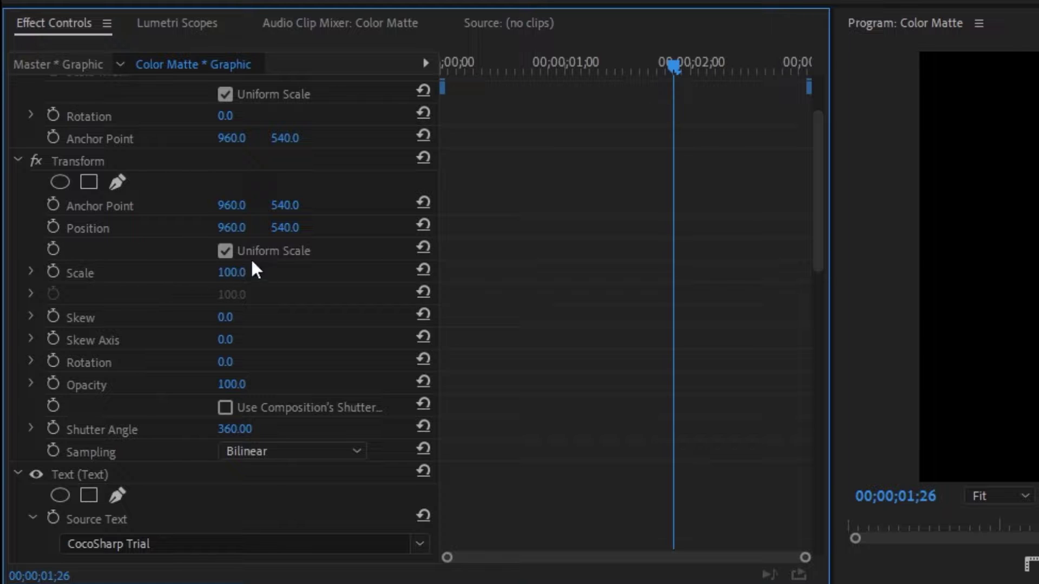
click(225, 251)
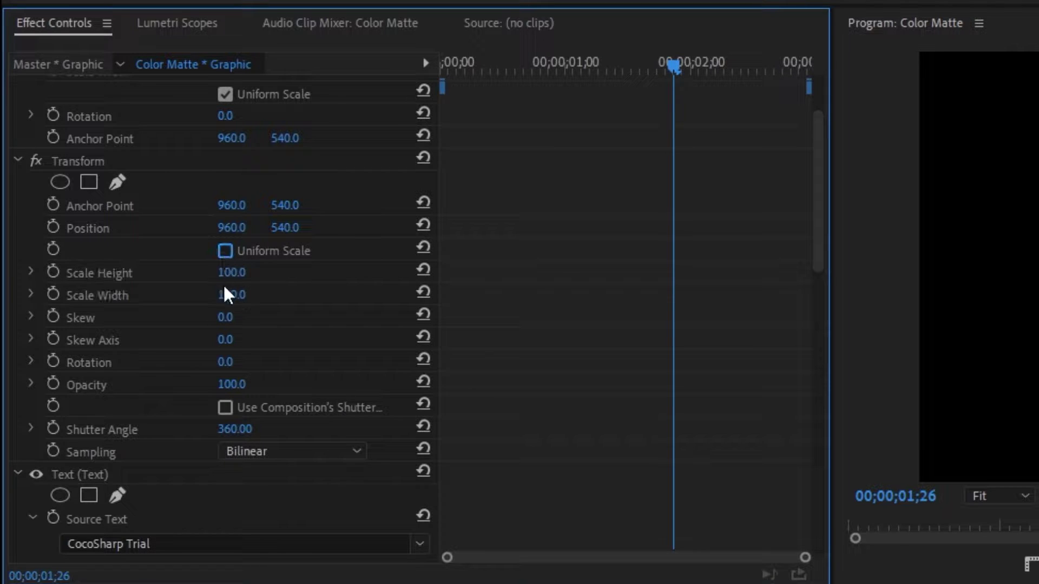
- Keyframe the Transform effect's Scale Height at 00;00;01;26 and set it to 146 at 00;00;00;23
click(53, 272)
drag(673, 65, 535, 66)
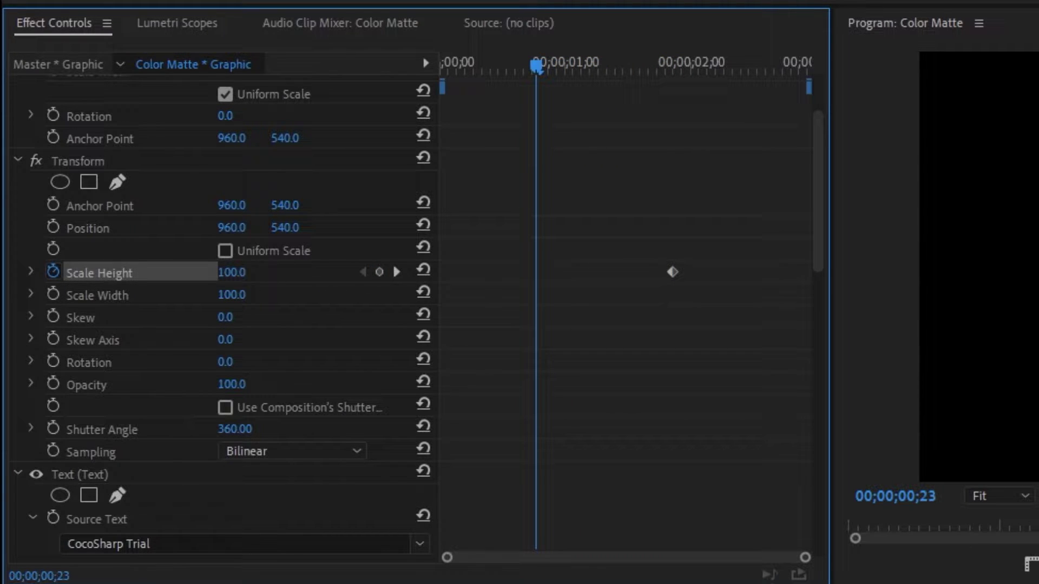
click(231, 272)
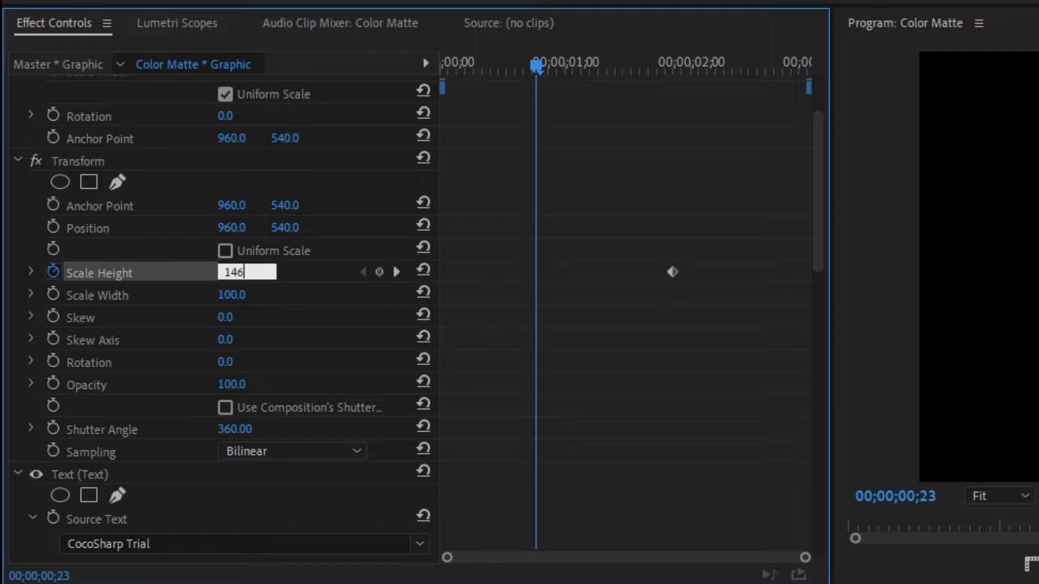
text(146)
key(Return)
- Set Scale Height to 0 at 00;00;00;00 and play the animation
drag(537, 60, 364, 70)
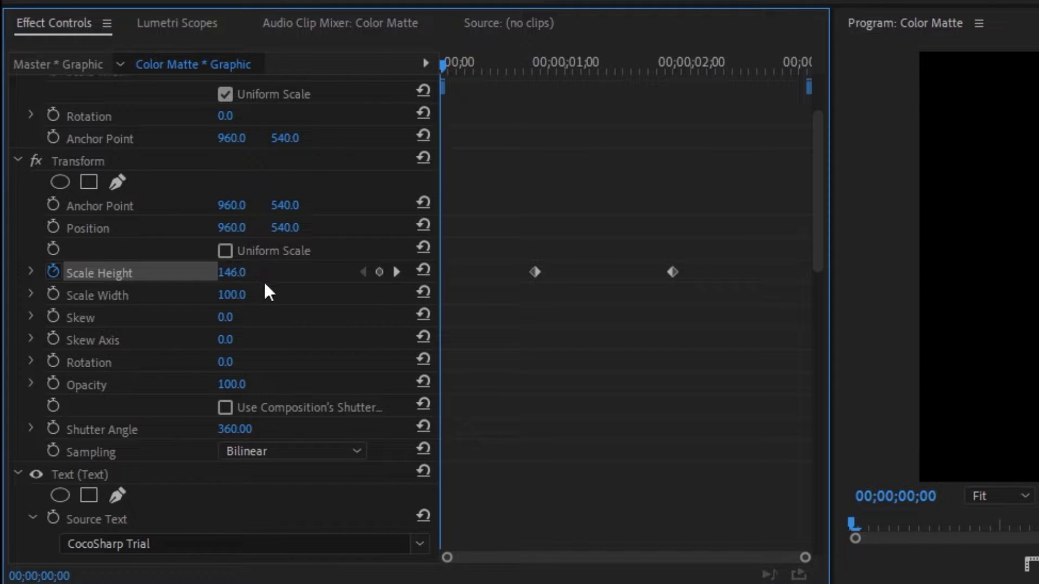
click(246, 267)
key(Return)
key(space)
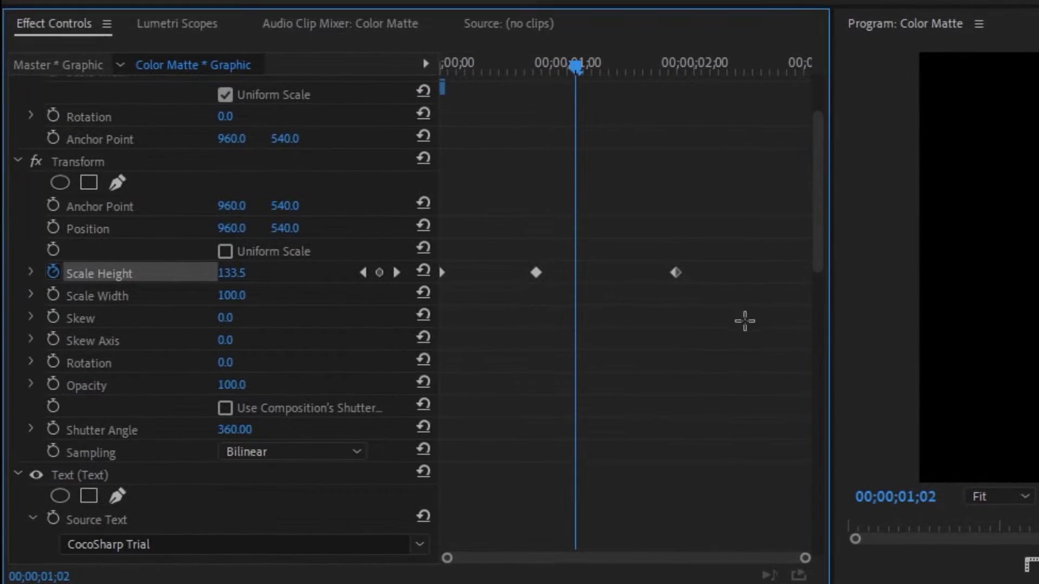
- Apply Ease In and Ease Out to all three Scale Height keyframes
drag(726, 320, 303, 250)
right_click(674, 274)
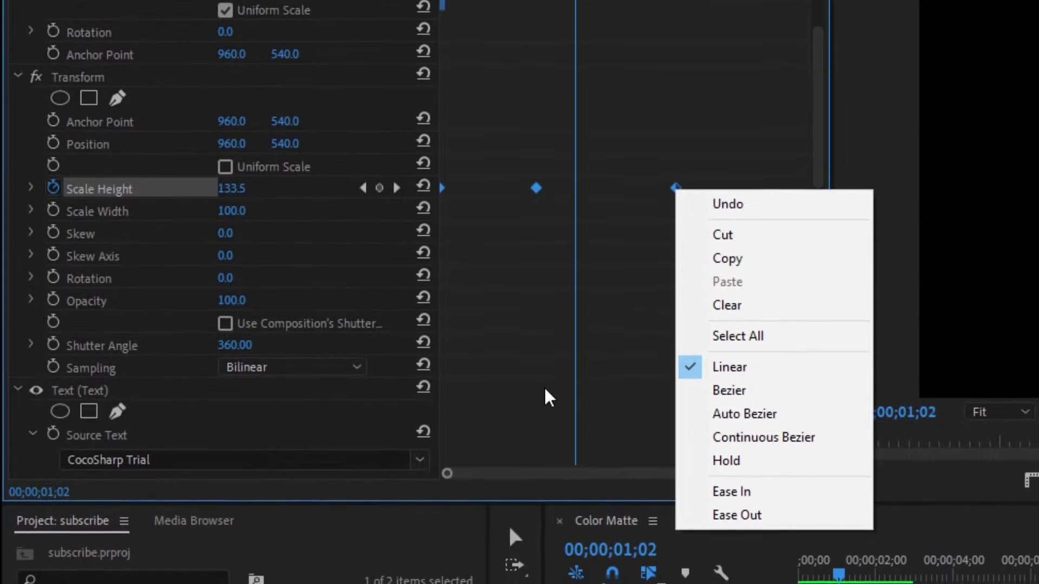
click(731, 576)
right_click(675, 188)
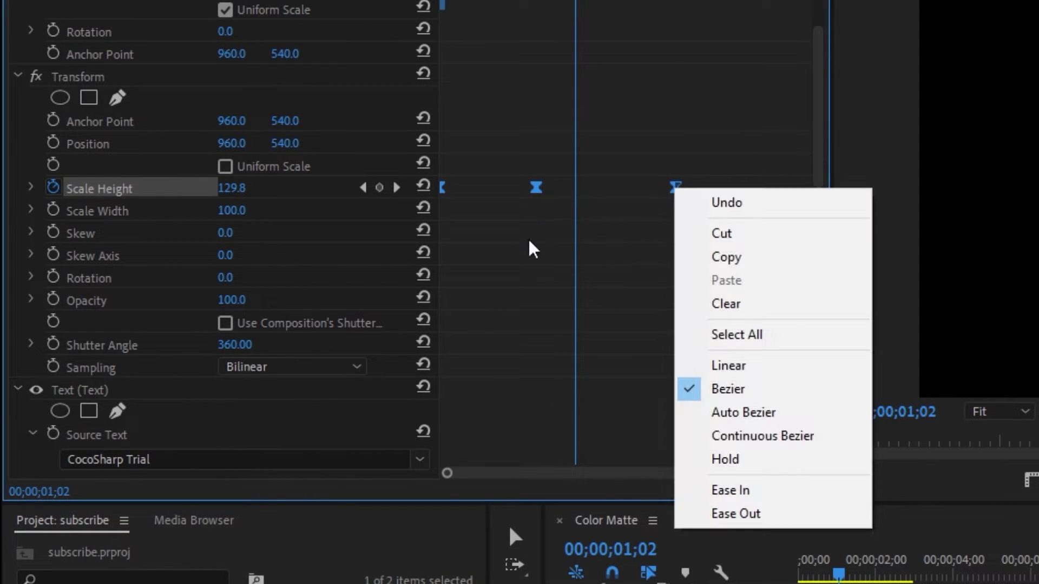
click(728, 513)
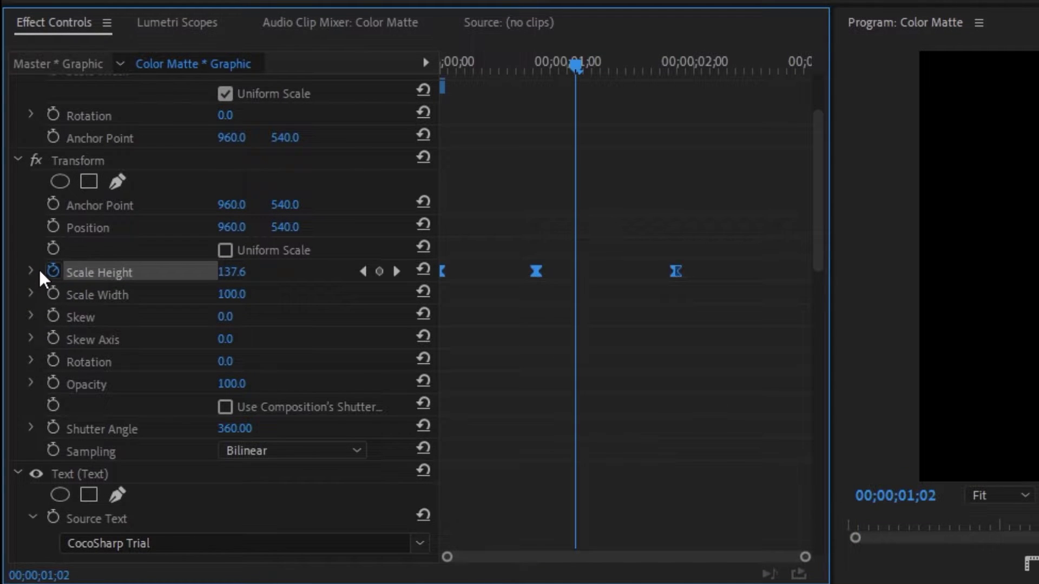
- Expand the Scale Height graph and lengthen the first keyframe's outgoing velocity handle, keeping it horizontal
click(31, 270)
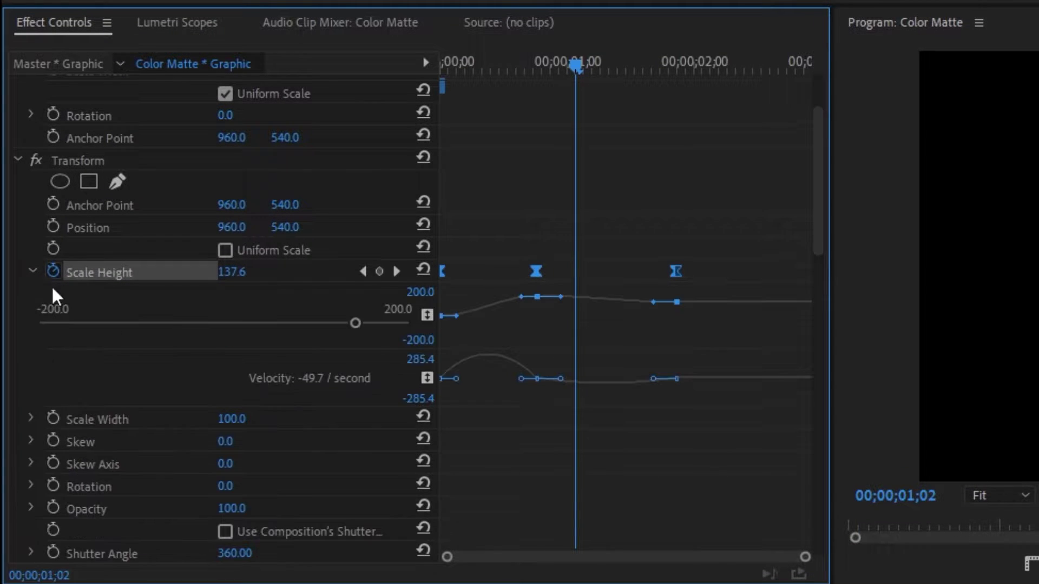
drag(805, 557, 716, 552)
click(441, 270)
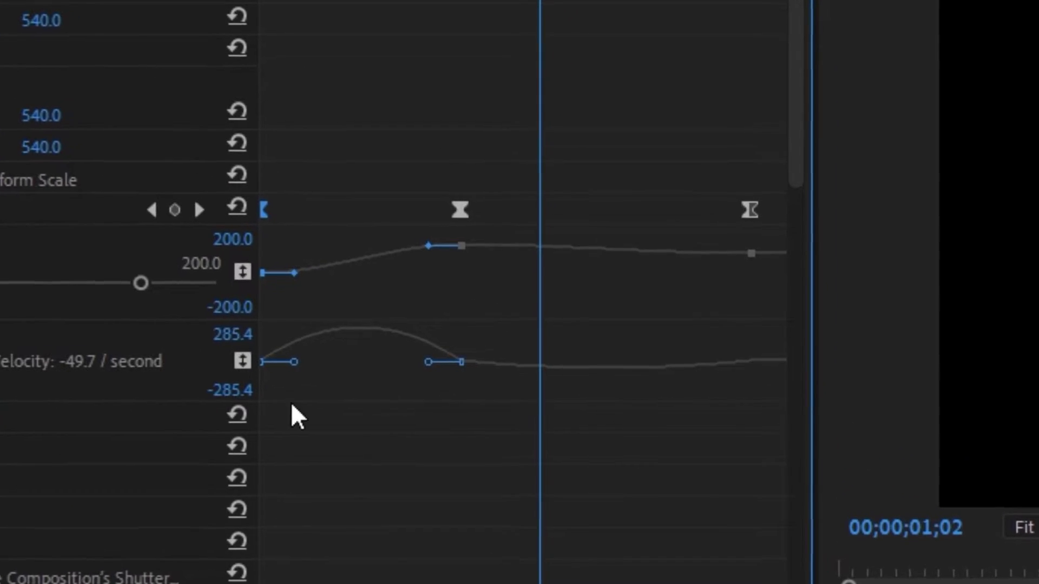
drag(285, 366, 333, 354)
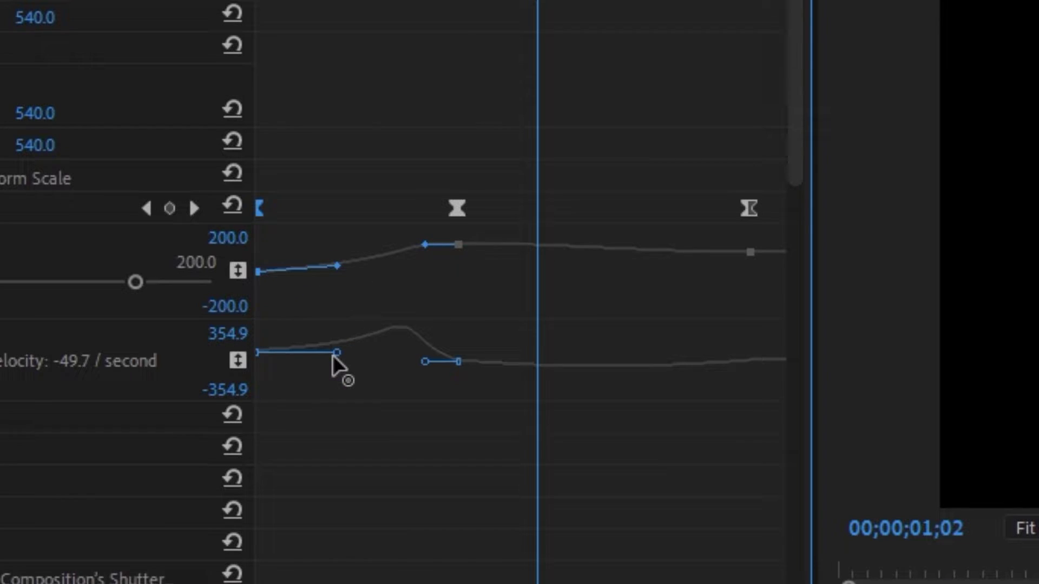
key(ctrl+z)
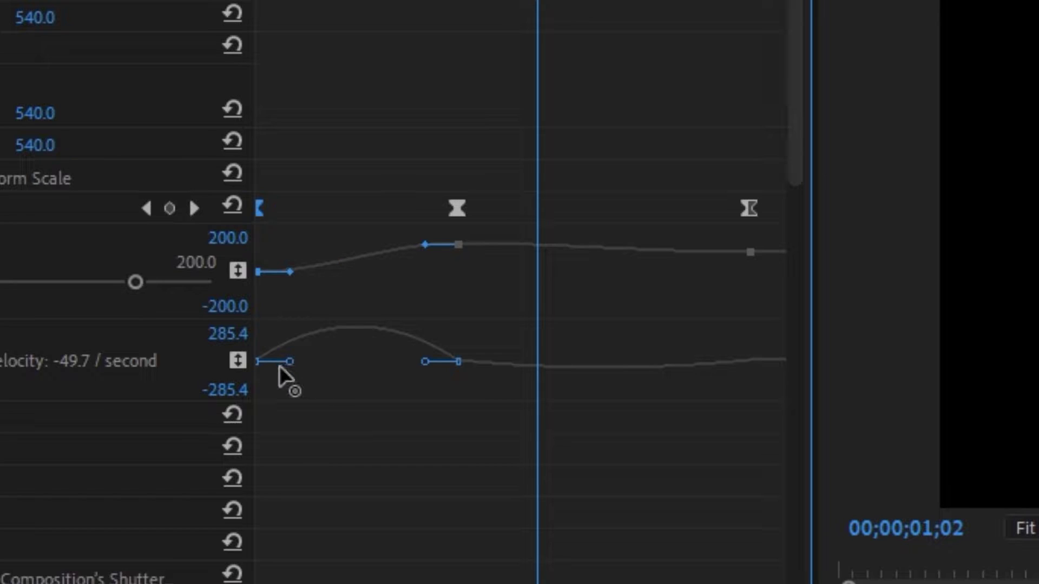
drag(279, 365, 313, 366)
- Lengthen both velocity handles of the middle Scale Height keyframe and the incoming handle of the last one
click(420, 370)
drag(417, 370, 386, 370)
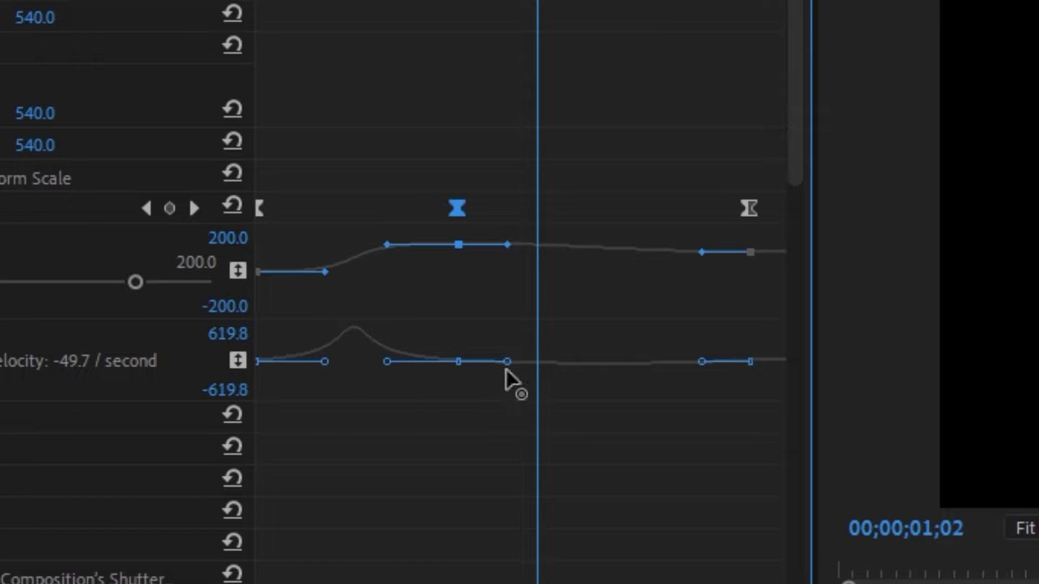
drag(506, 365, 569, 366)
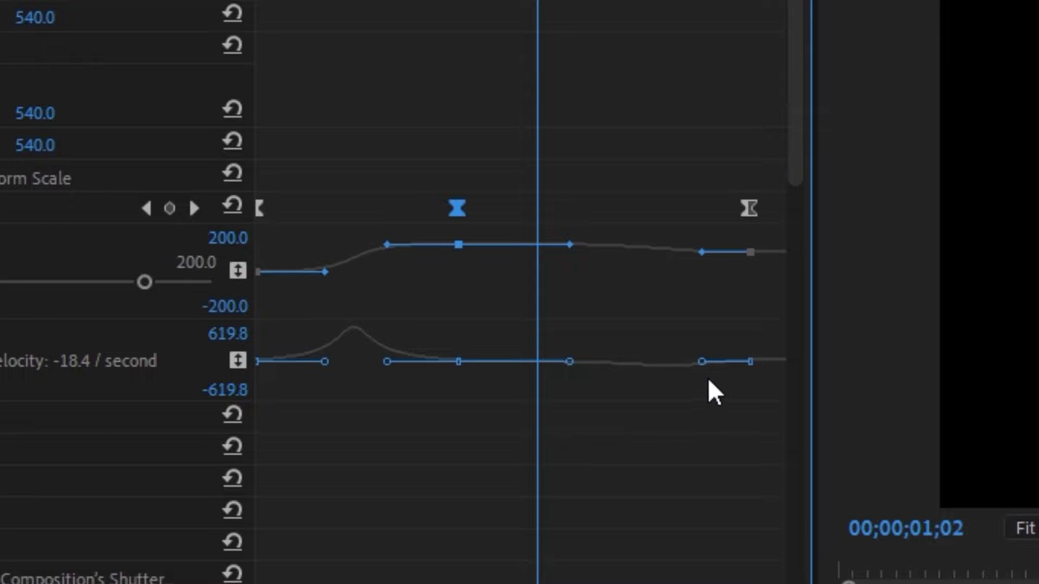
drag(701, 373, 661, 367)
- Preview the animation, move the last Scale Height keyframe closer to the middle one, and replay from the start
key(space)
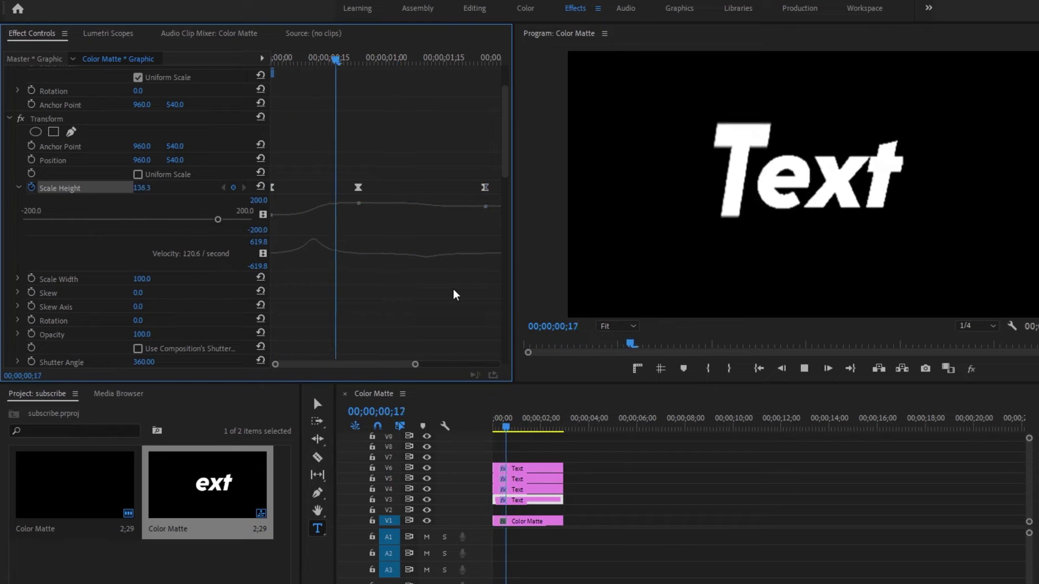
key(space)
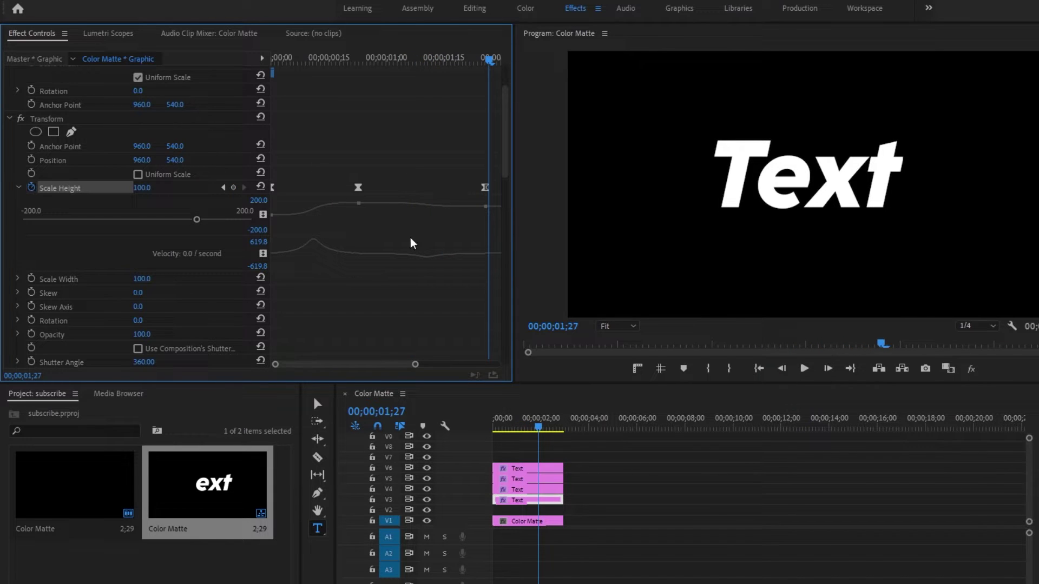
drag(485, 190, 420, 188)
click(493, 421)
key(space)
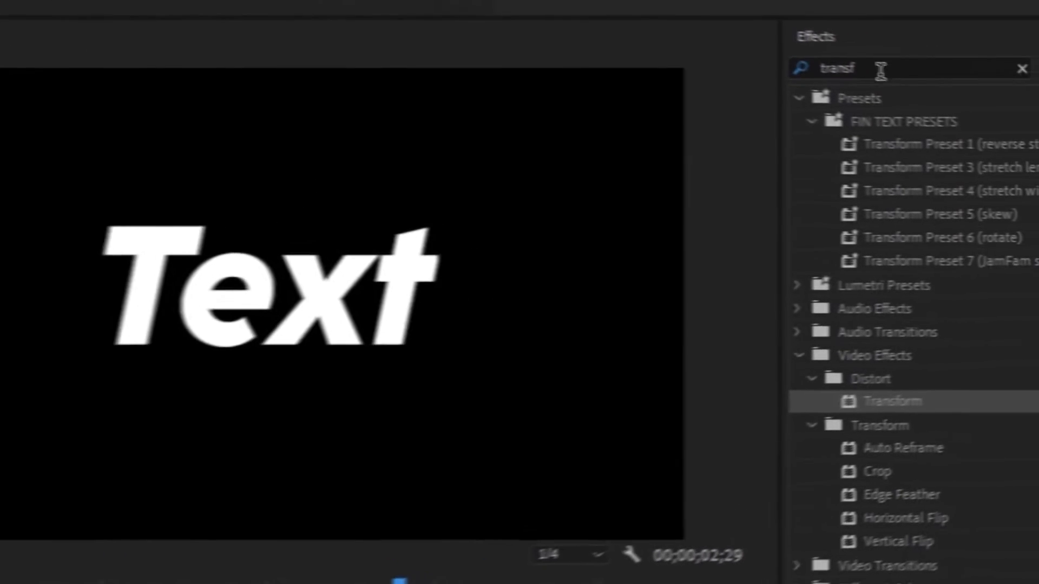
- Search the effects for "gau" and apply Gaussian Blur to the text clip on V3
click(1017, 96)
text(gau)
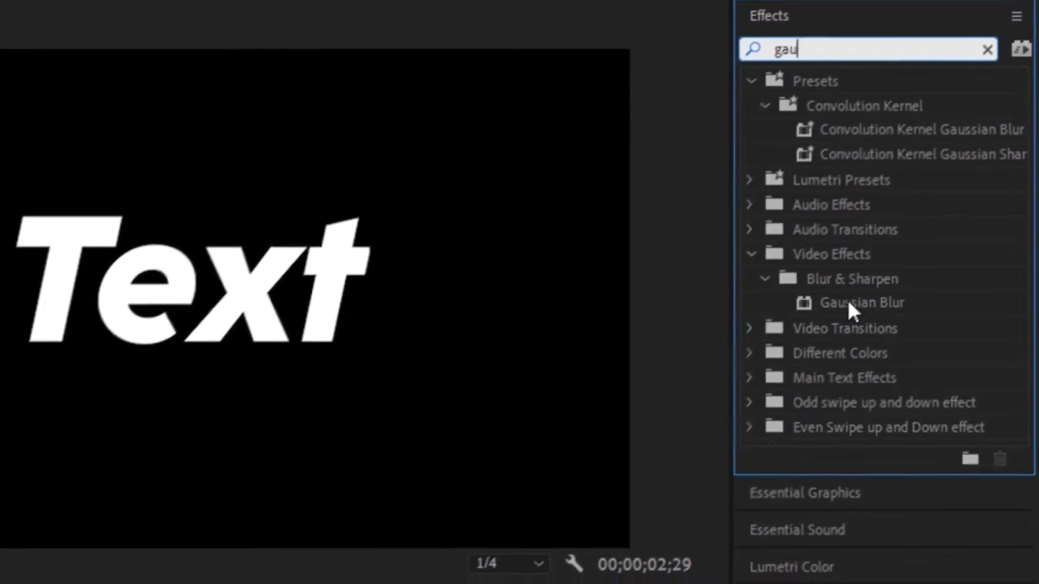
drag(812, 308, 314, 345)
click(312, 345)
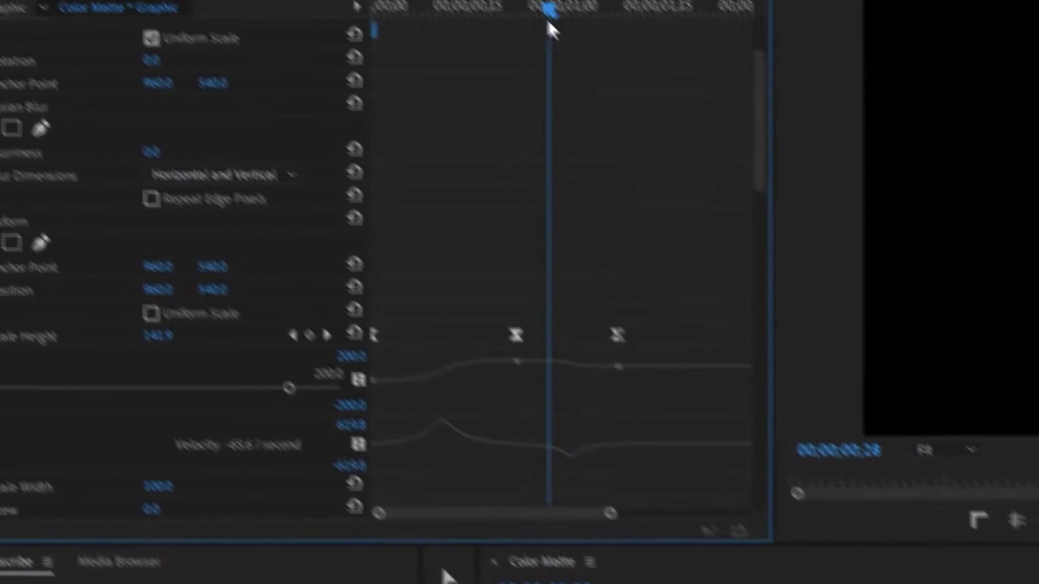
- Keyframe the Gaussian Blur's Blurriness at 0 on 00;00;01;00 and at 20 on 00;00;00;00
drag(547, 21, 562, 21)
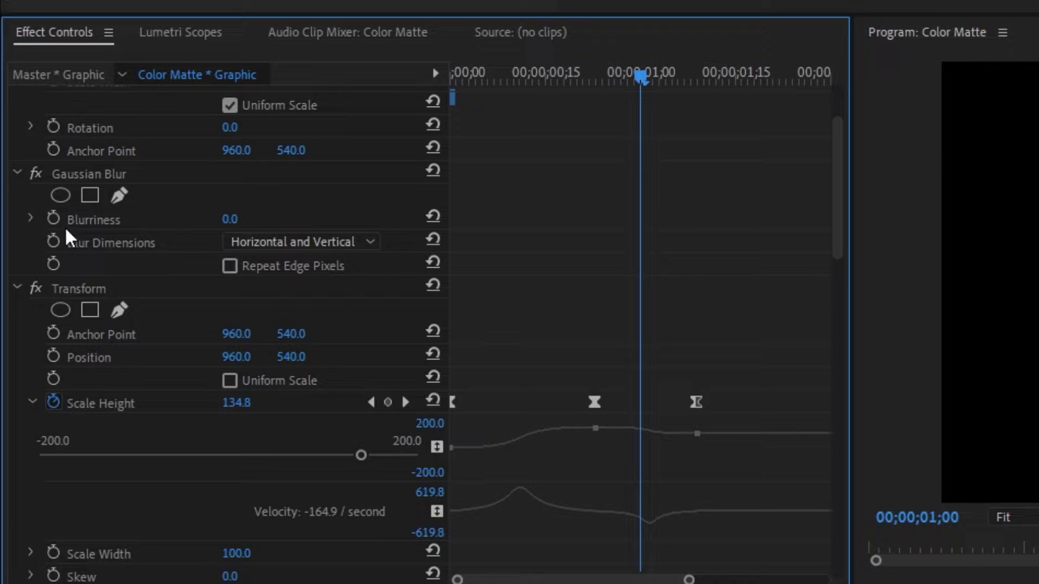
click(50, 218)
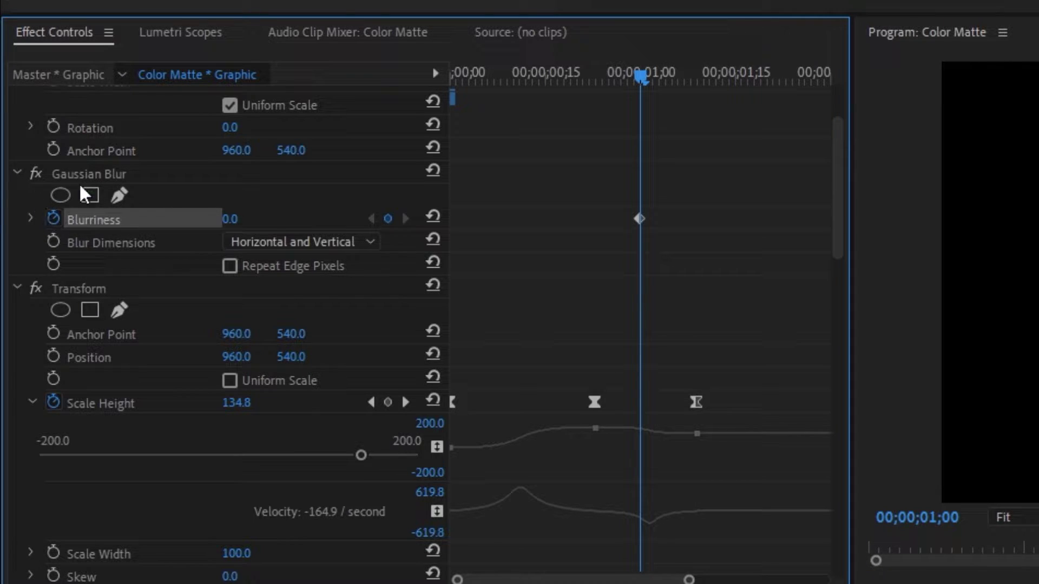
drag(641, 80, 338, 86)
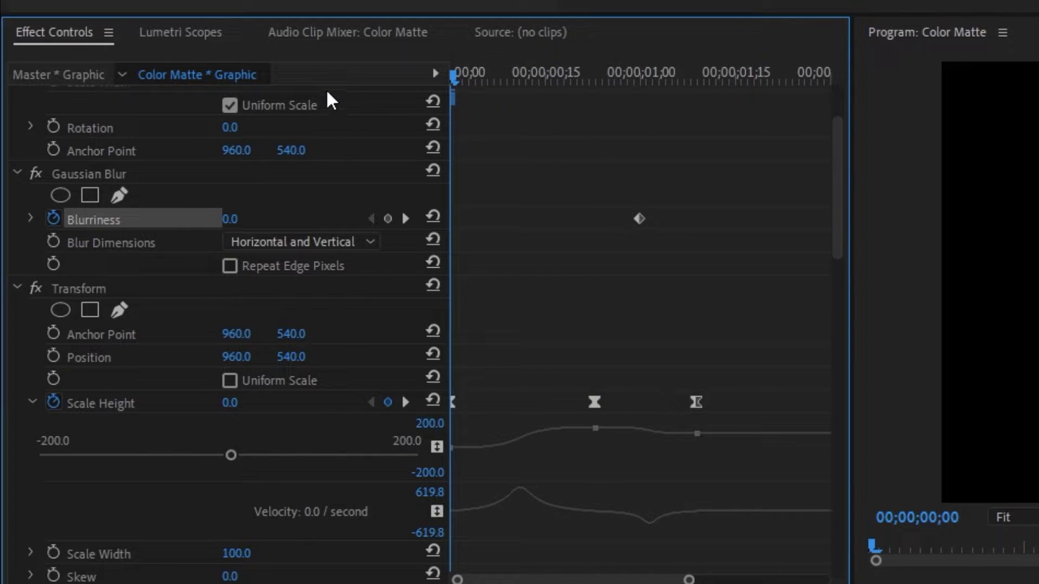
click(230, 219)
text(20)
key(Return)
- Copy the Gaussian Blur and Transform effects from the V3 clip to the text clips on V4, V5 and V6
click(128, 288)
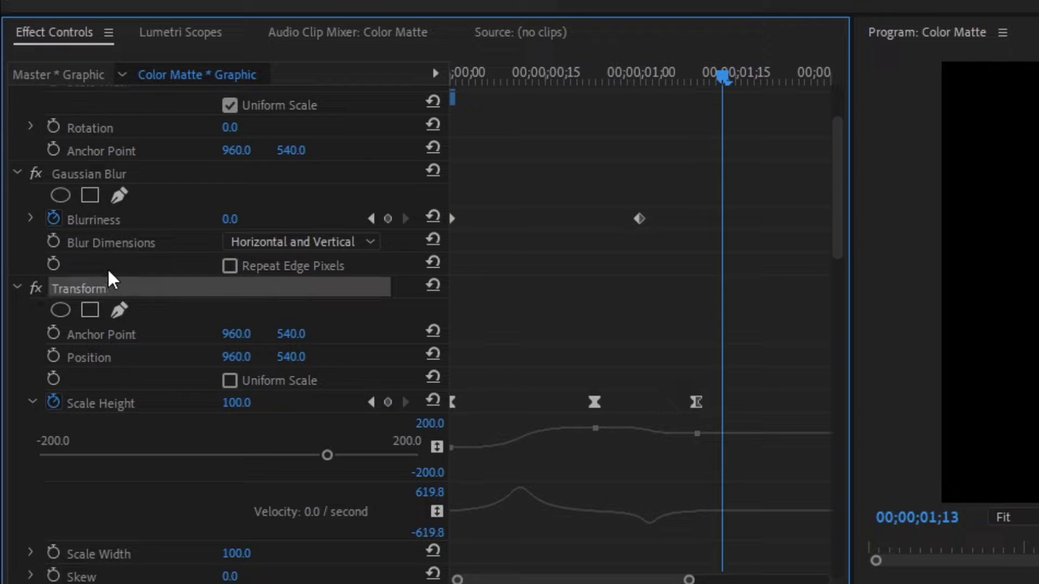
ctrl+click(99, 176)
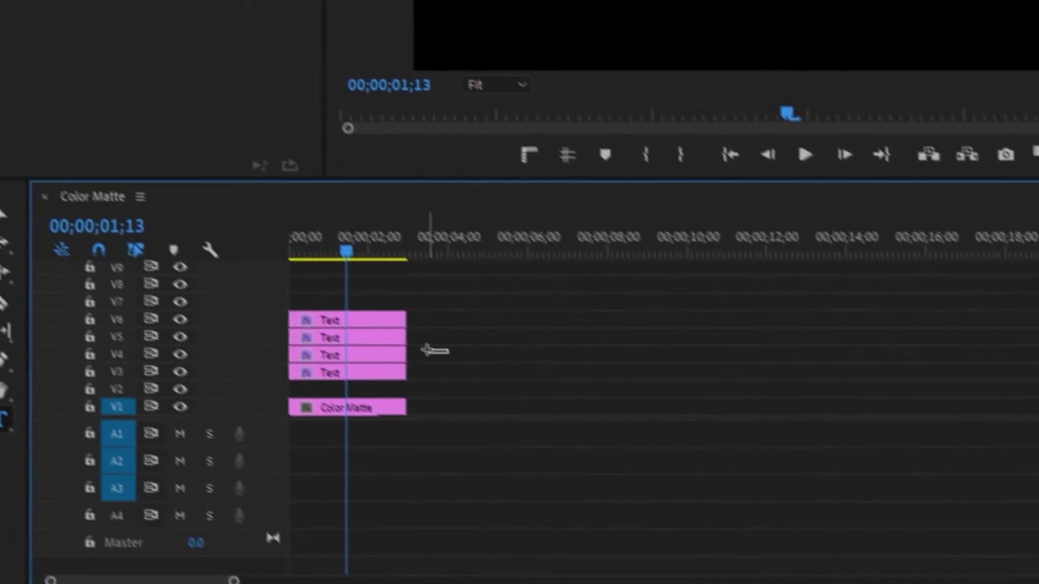
drag(449, 353, 397, 317)
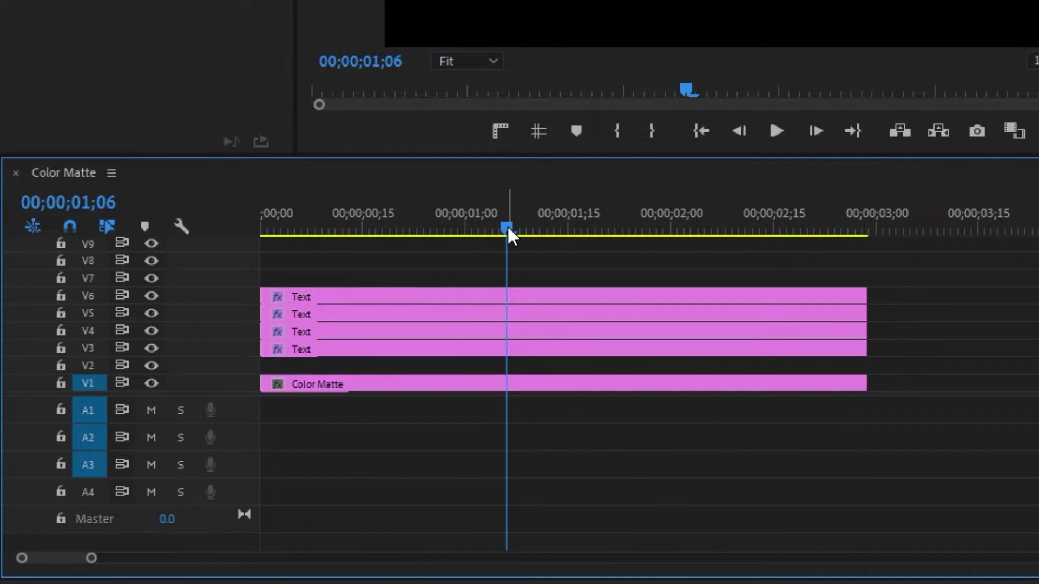
- Shift the V4 text clip two frames later so it starts at 00;00;00;02
drag(507, 225, 347, 226)
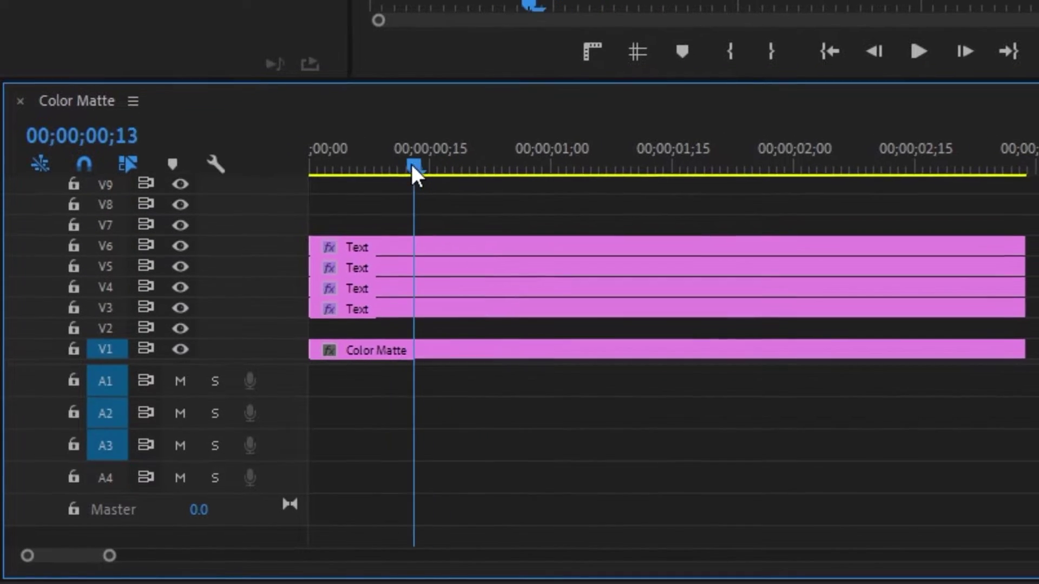
drag(412, 167, 268, 156)
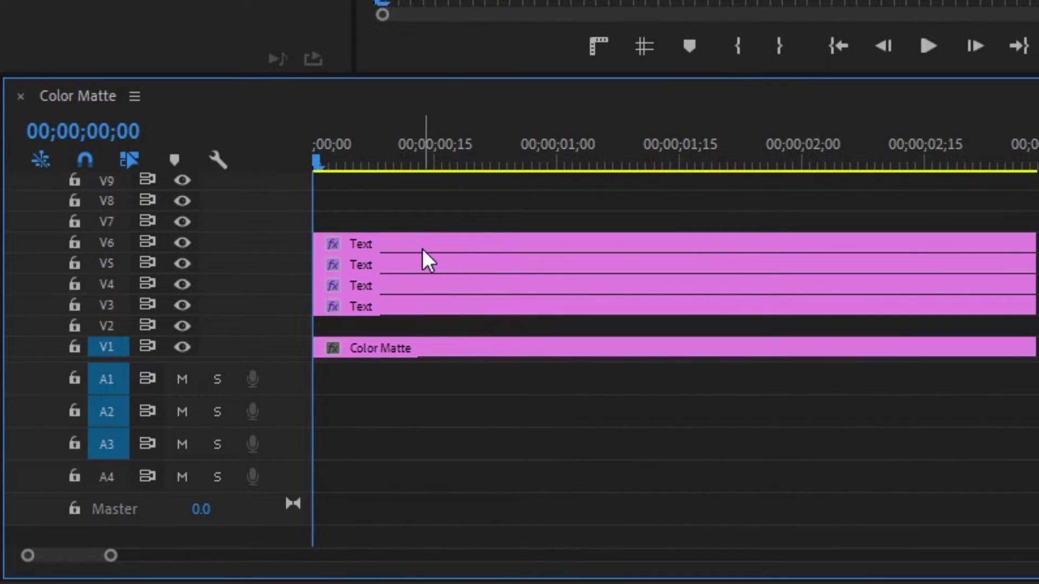
key(Right)
key(Right)
click(364, 287)
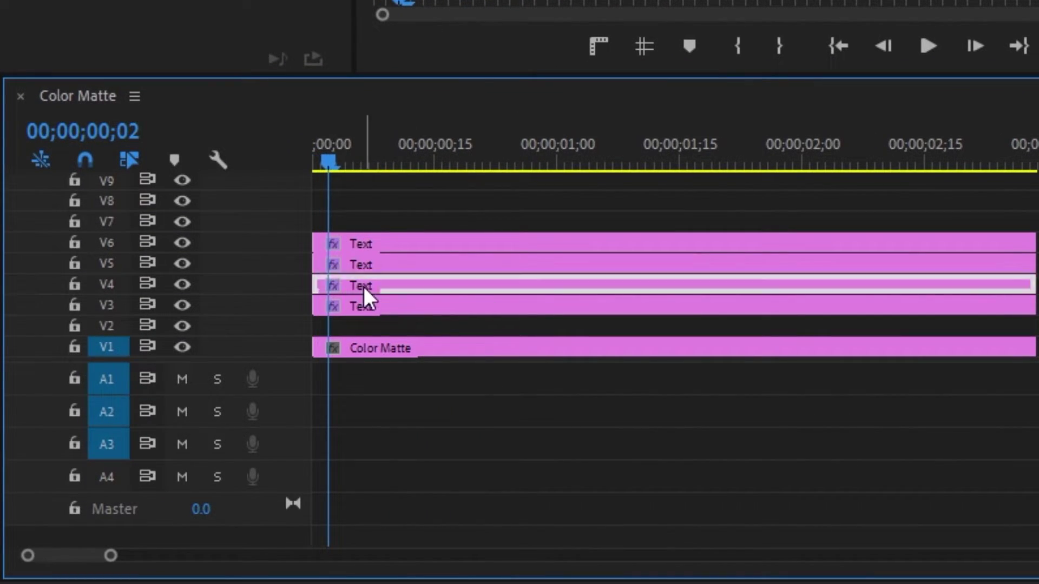
drag(357, 286, 409, 287)
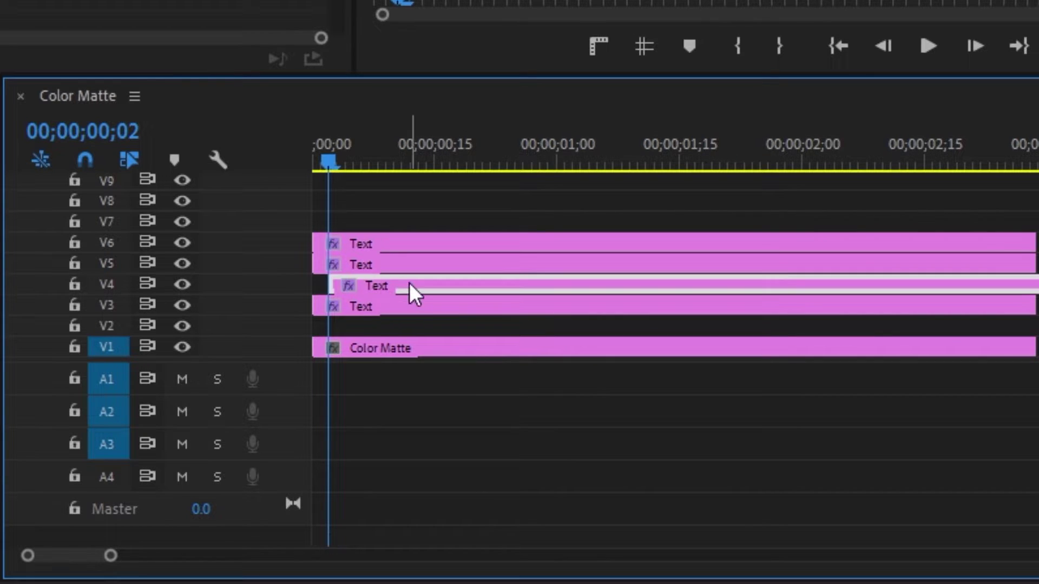
- Shift the V5 text clip to start at 00;00;00;04 and the V6 clip to start at 00;00;00;06
key(Right)
key(Right)
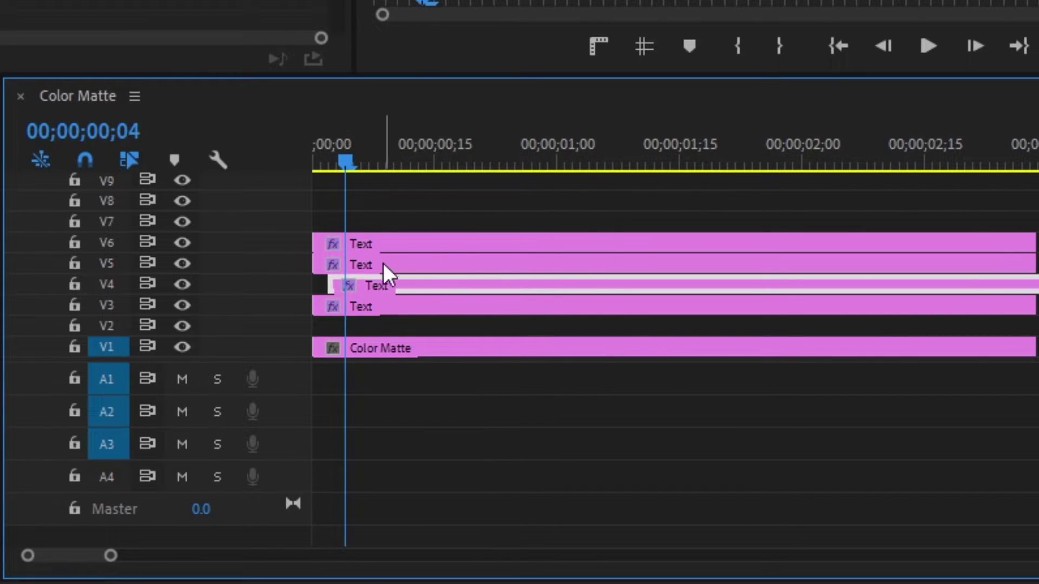
mouse_move(368, 261)
mouse_down()
mouse_move(401, 265)
mouse_move(377, 262)
mouse_up()
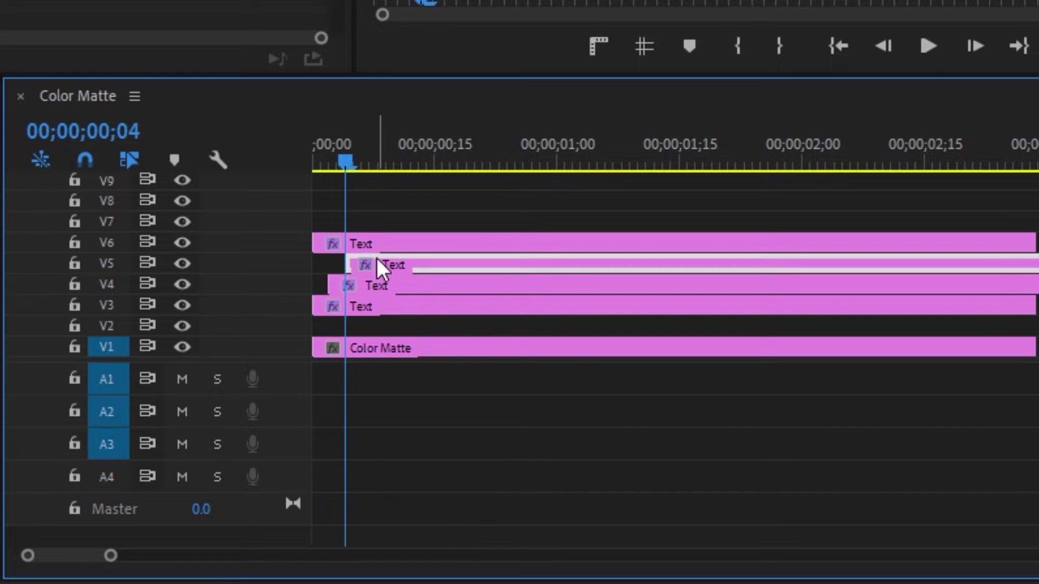
key(Right)
key(Right)
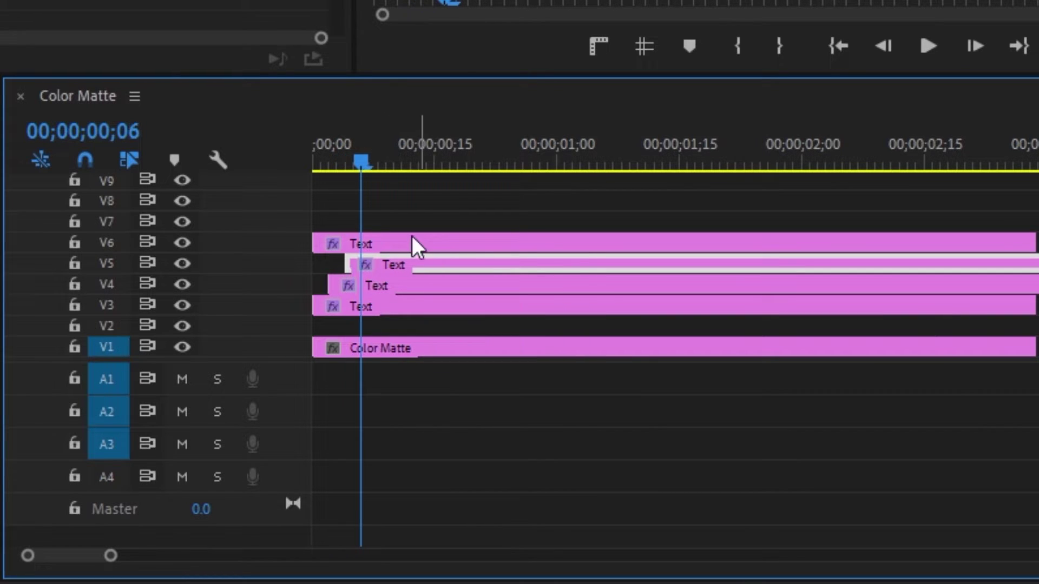
drag(385, 242, 437, 252)
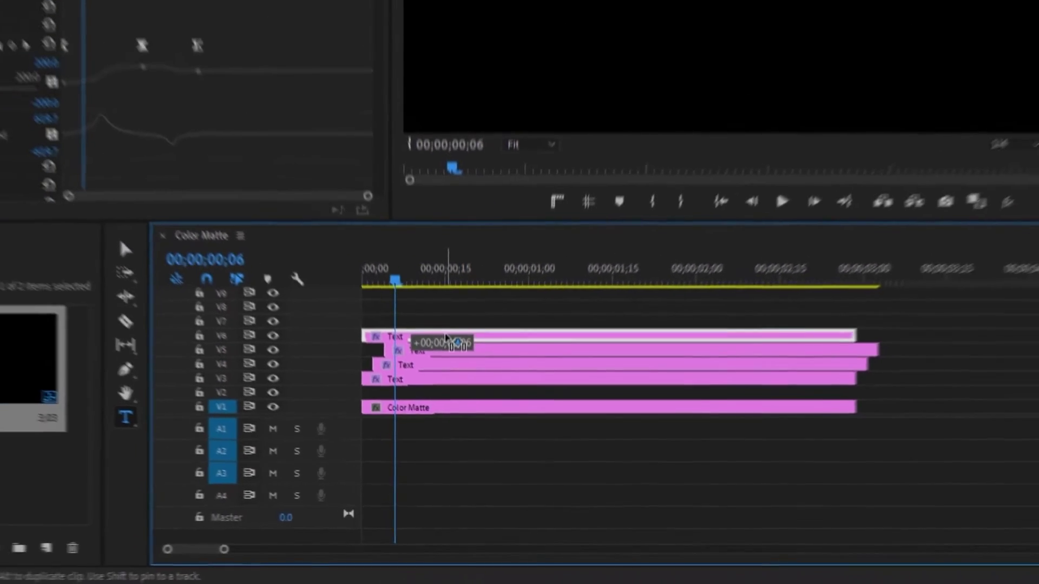
key(space)
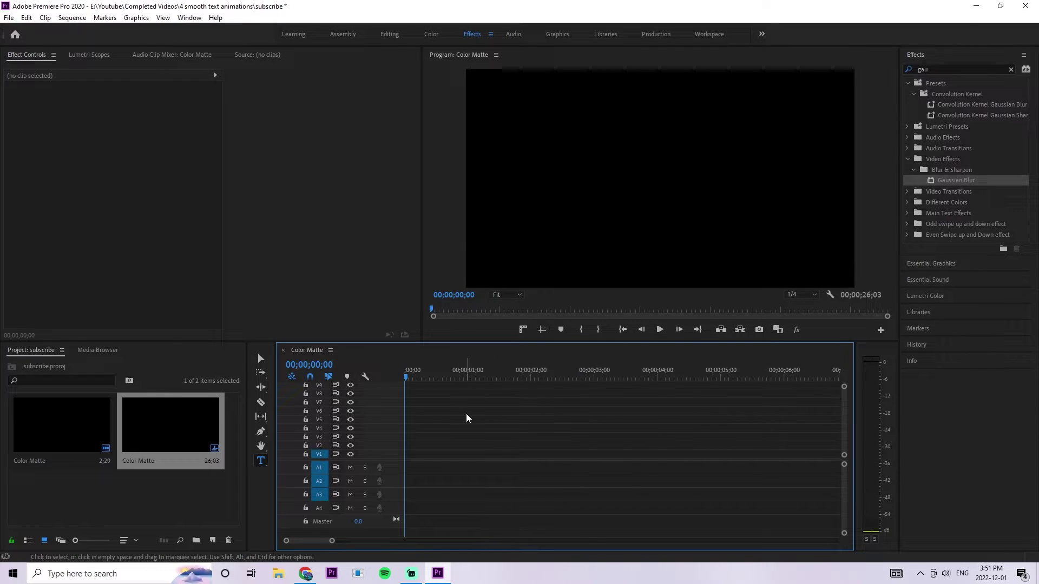
- With the Type tool, add a new text layer reading "Text" in the empty sequence and enlarge it
click(260, 358)
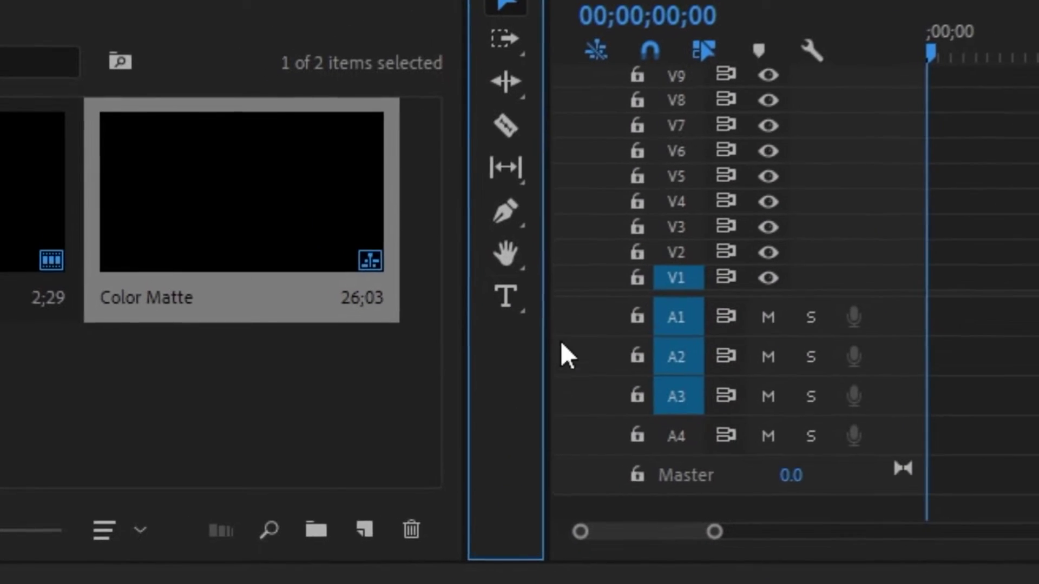
click(506, 297)
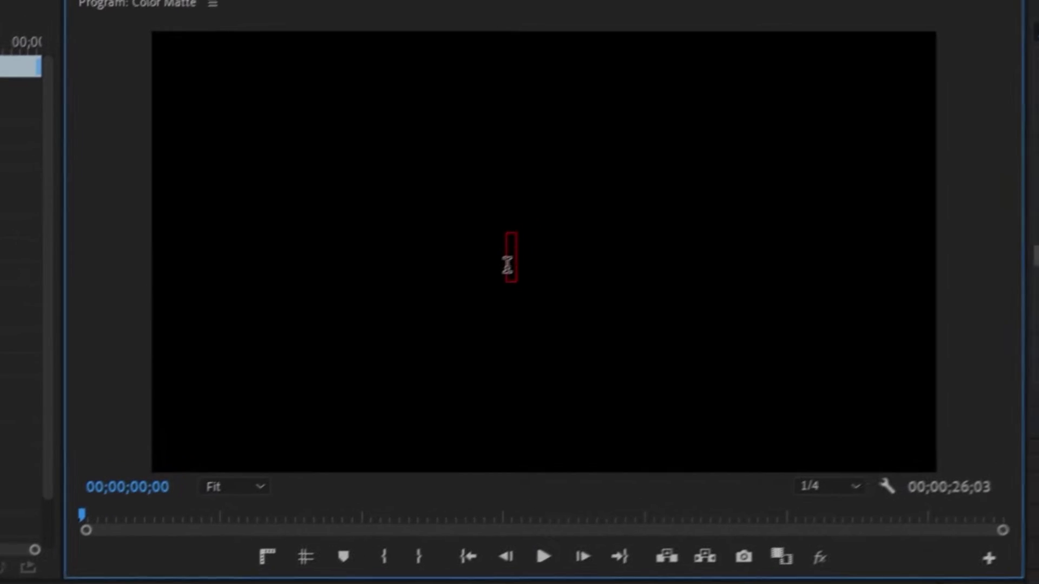
text(Text)
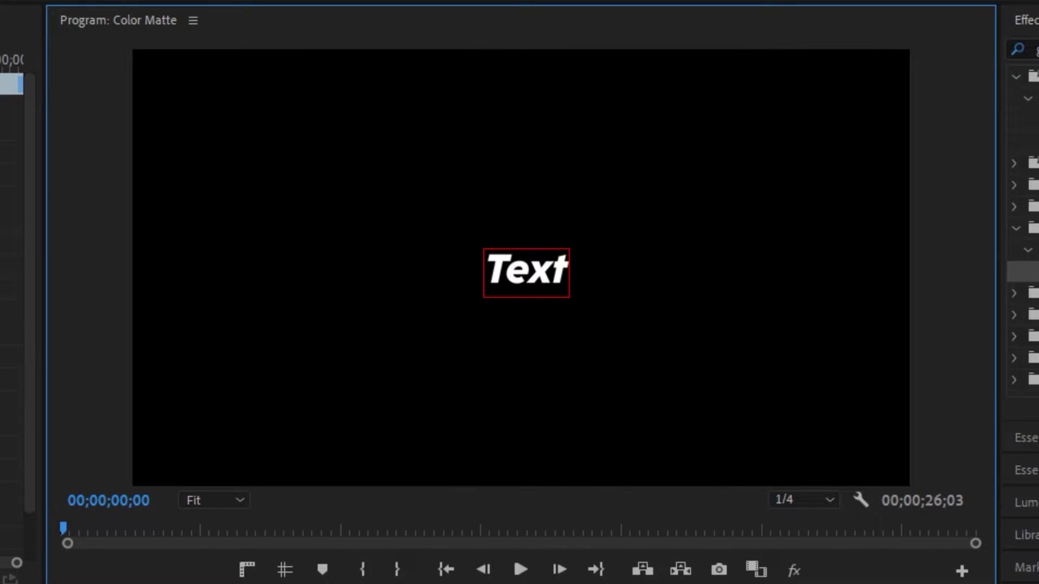
click(41, 554)
drag(485, 301, 224, 440)
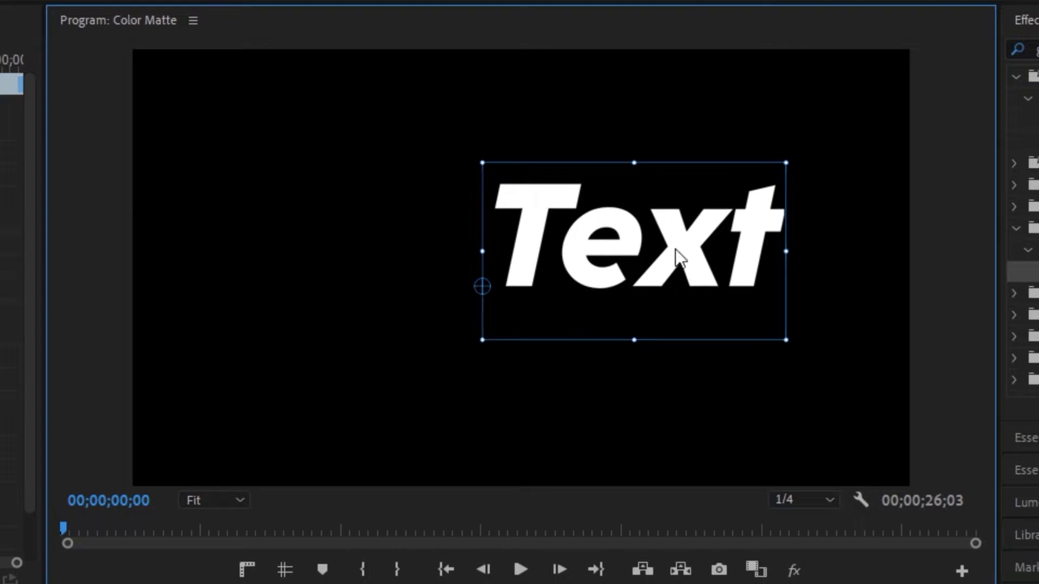
- Center the text in the frame and apply the Transform and Gaussian Blur video effects to its clip
drag(672, 259, 558, 279)
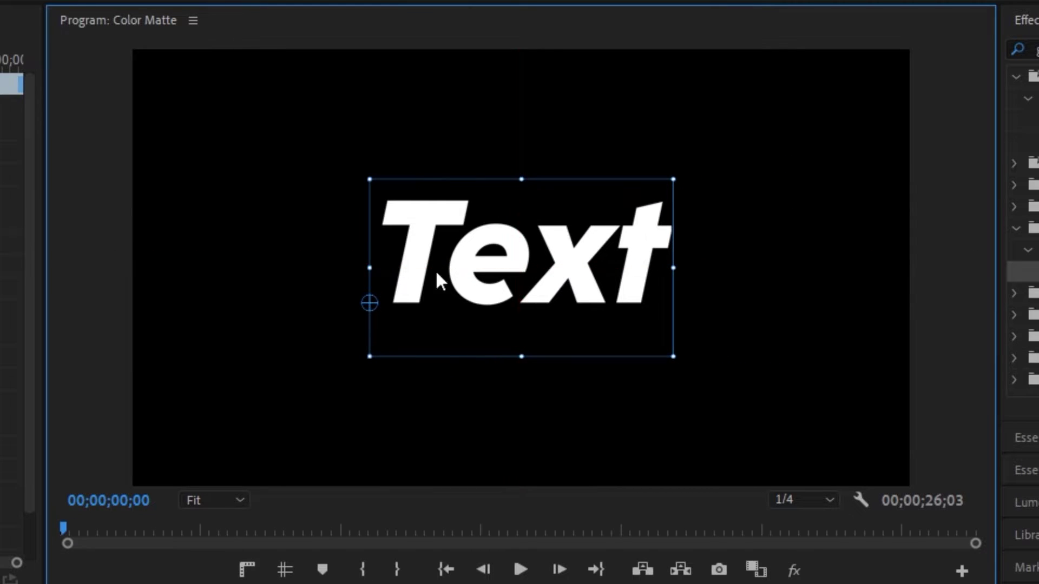
click(532, 433)
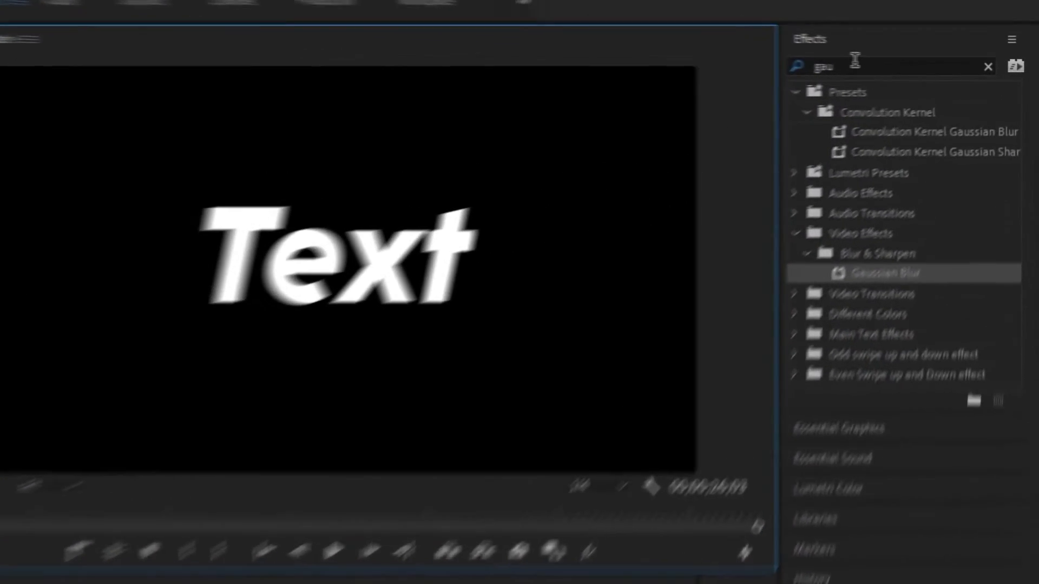
double_click(926, 69)
key(BackSpace)
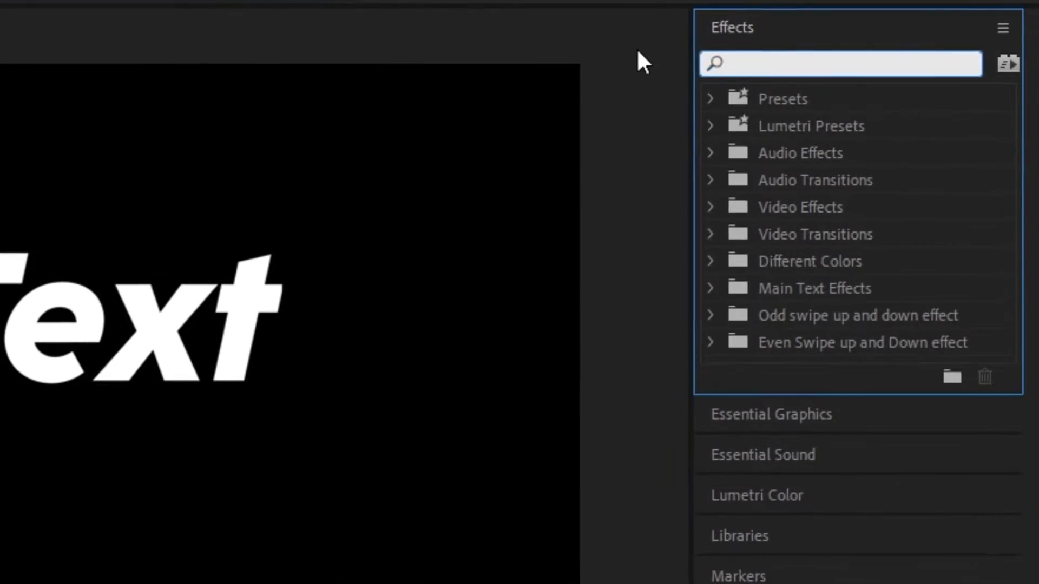
text(trn)
key(BackSpace)
key(BackSpace)
text(ansf)
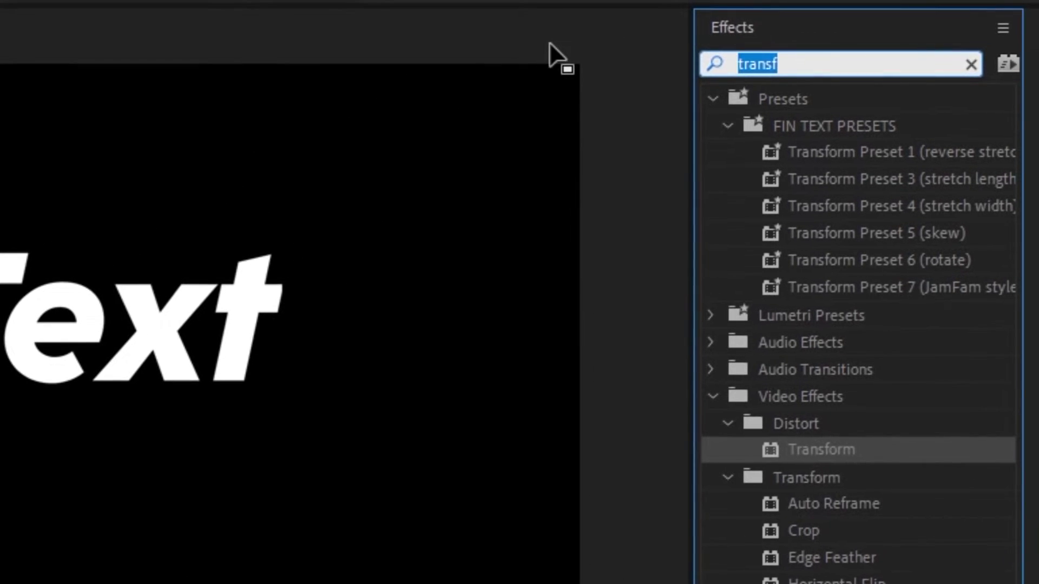
text(gau)
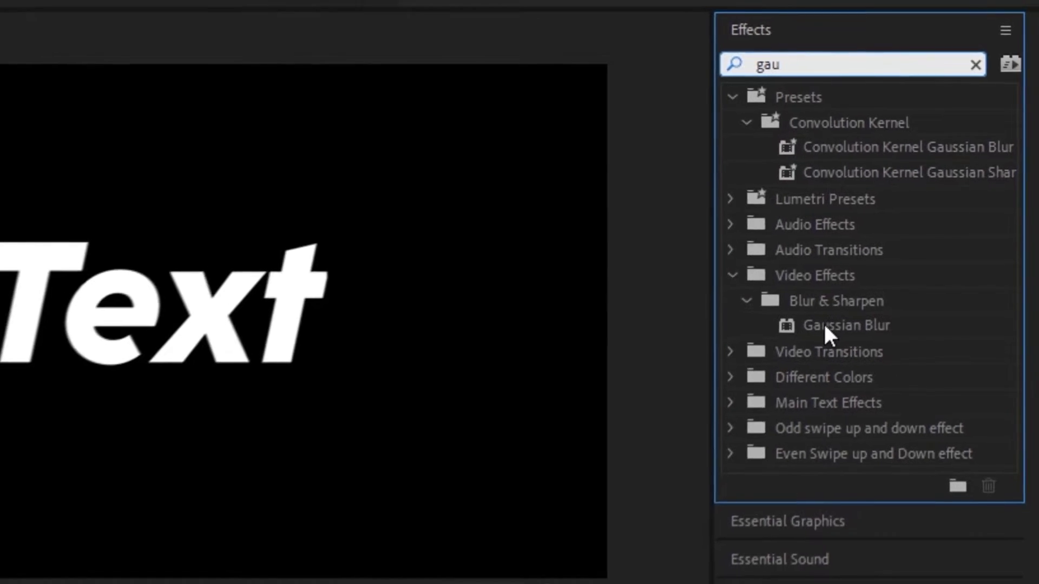
drag(824, 324, 436, 458)
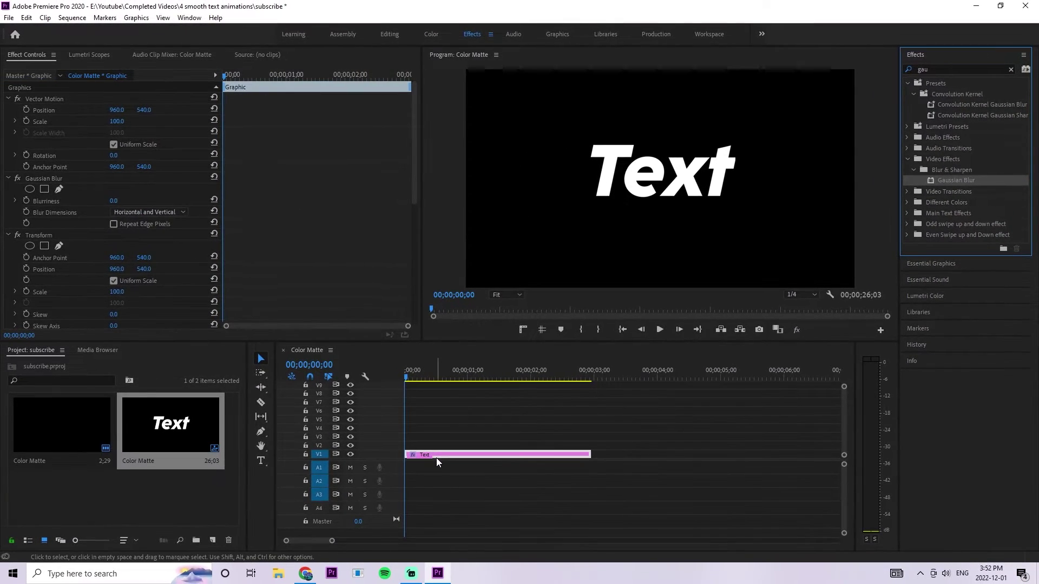
- Animate the Transform effect's Scale with keyframes of 203 at 00;00;00;00 and 100 at 00;00;02;14
drag(227, 76, 380, 85)
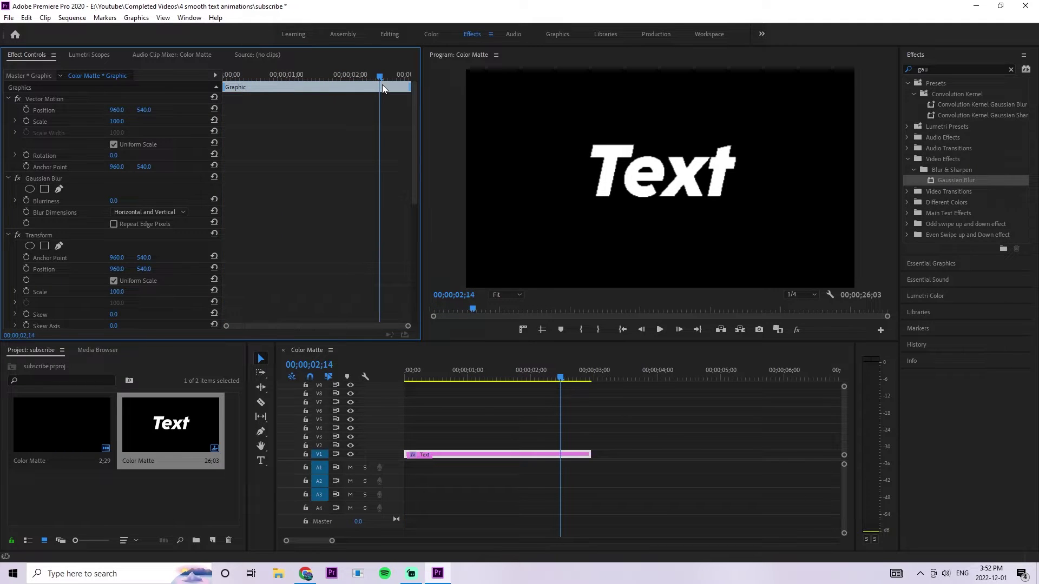
scroll(332, 193, down, 2)
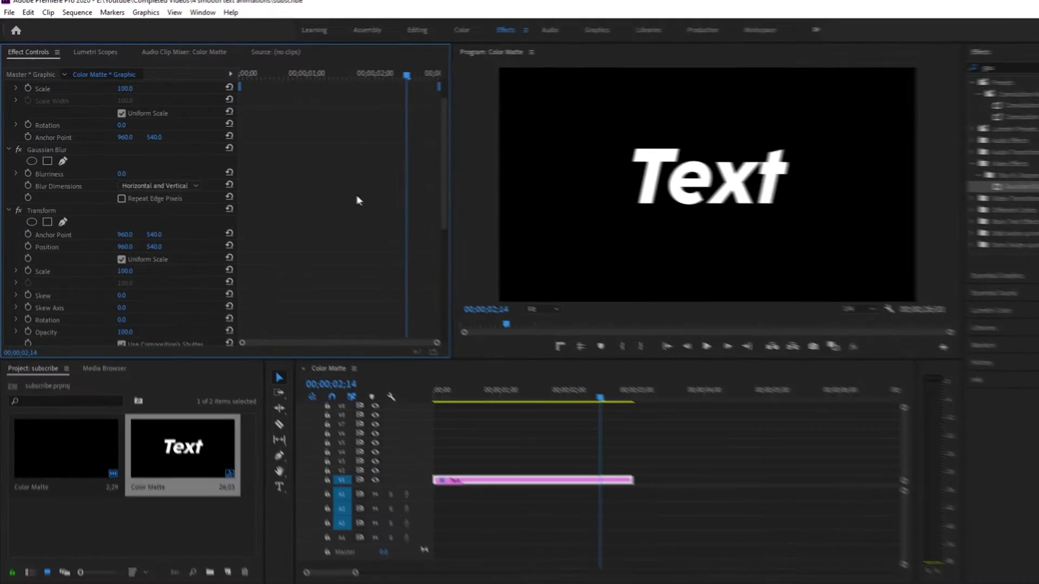
scroll(357, 201, down, 3)
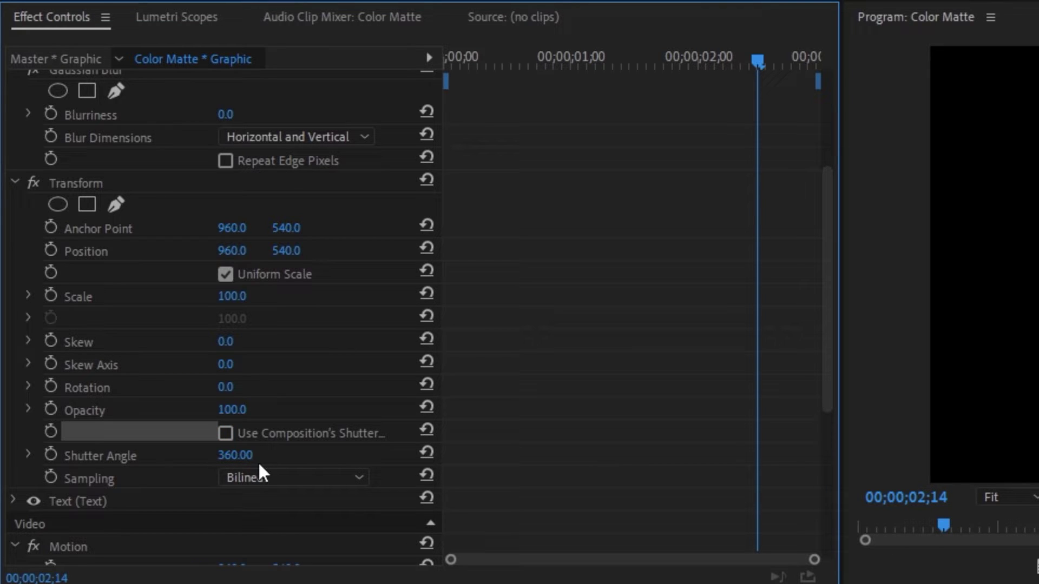
click(51, 295)
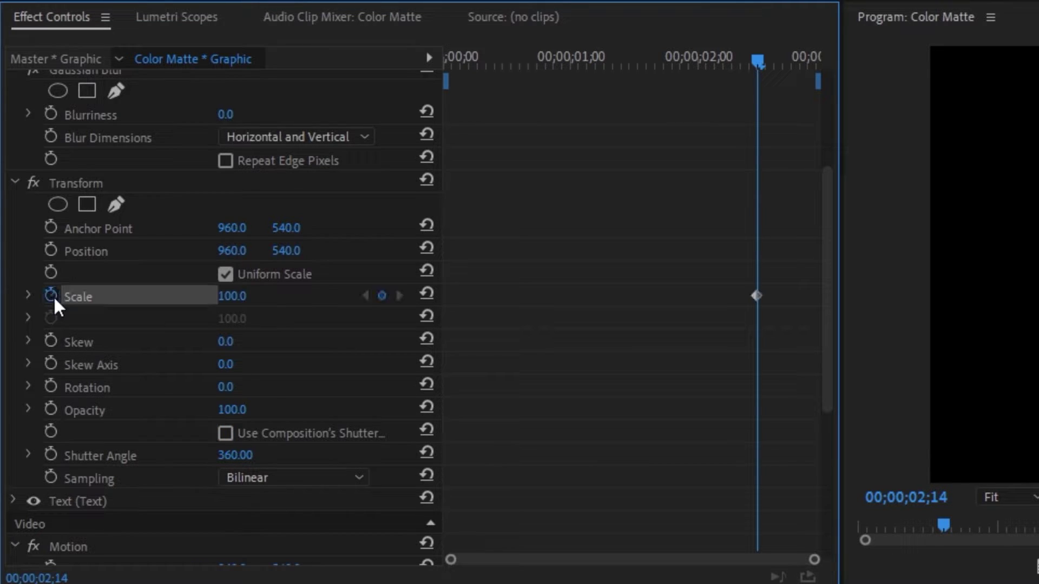
drag(758, 54, 406, 70)
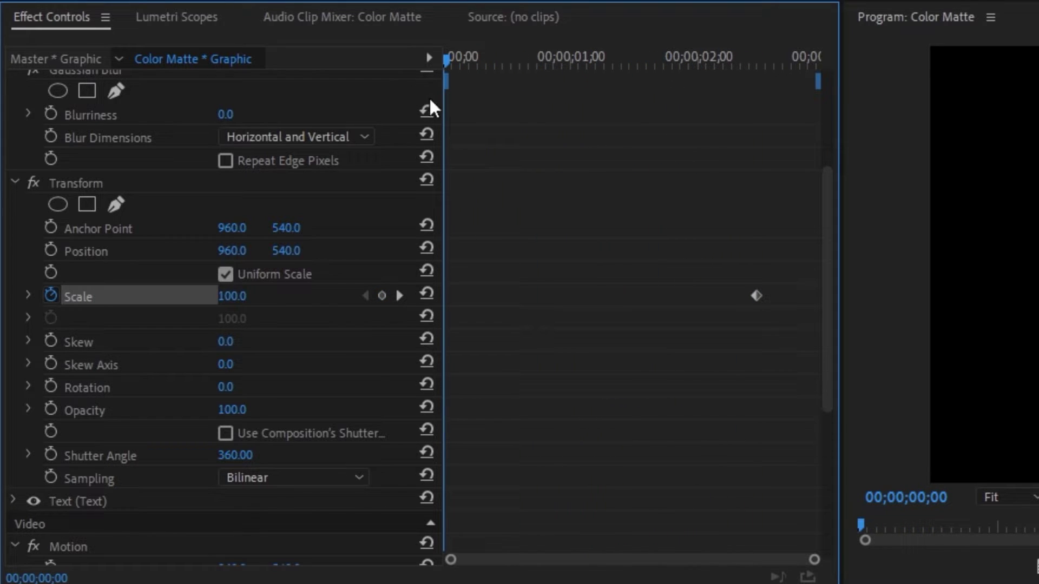
click(234, 296)
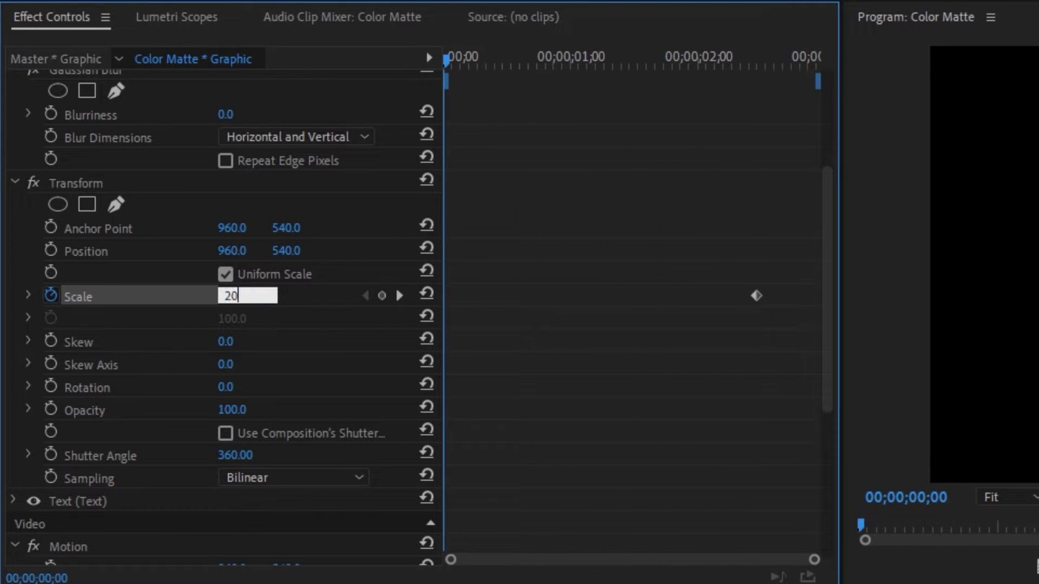
key(Return)
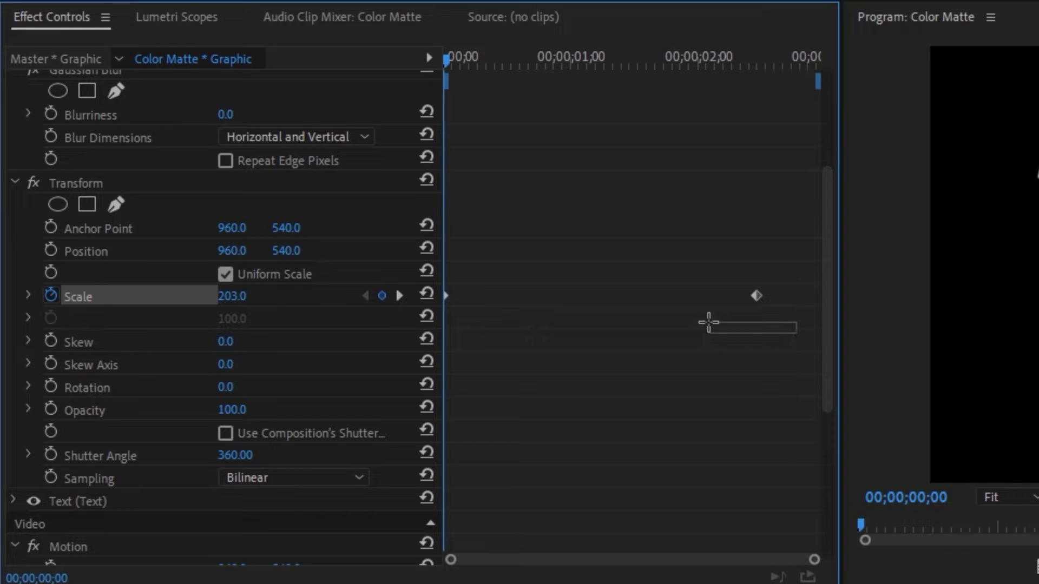
- Apply Ease In and Ease Out to both Transform Scale keyframes
drag(606, 301, 420, 271)
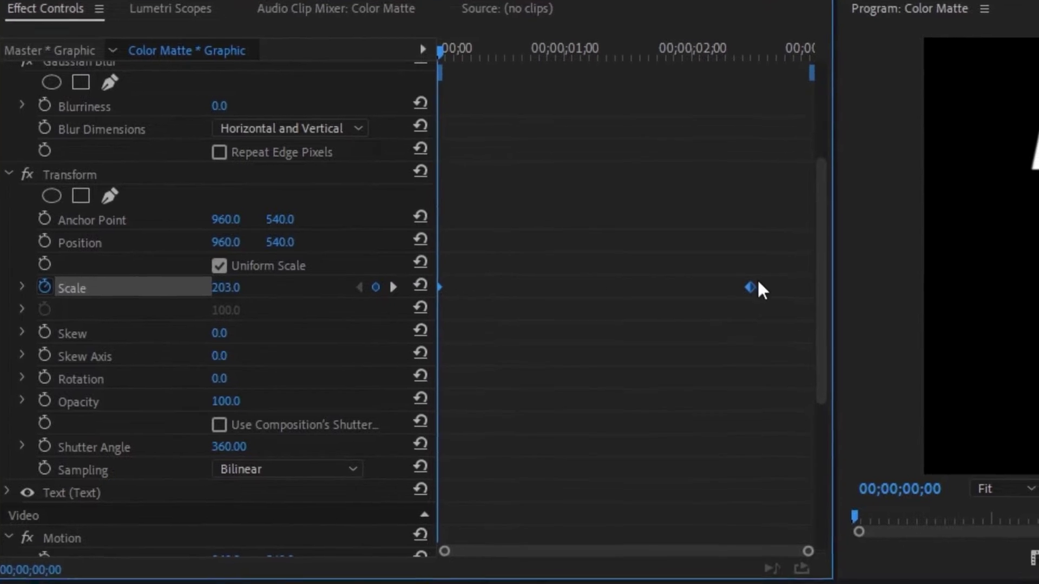
right_click(756, 296)
click(697, 482)
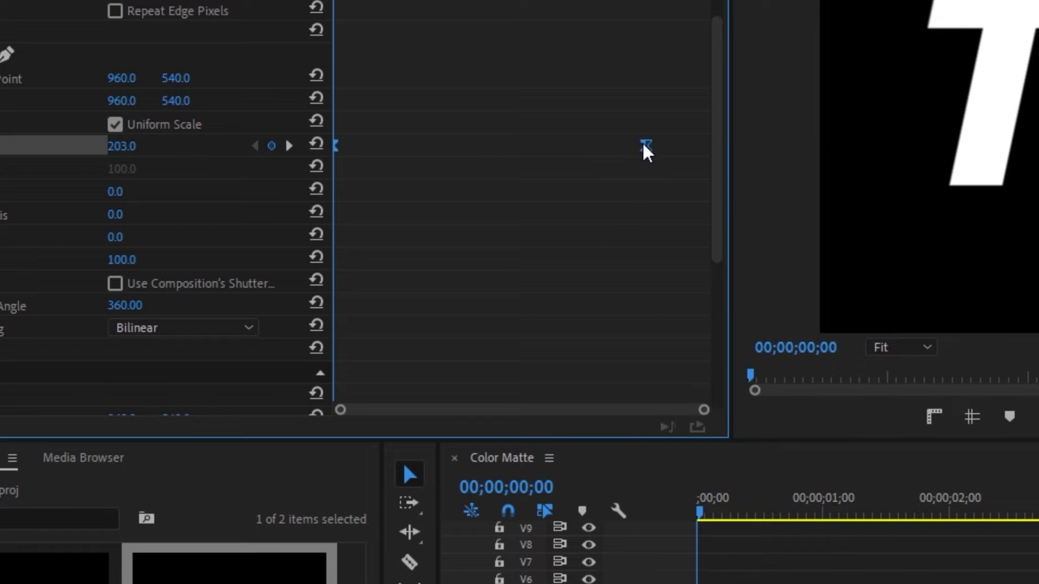
right_click(671, 179)
click(689, 474)
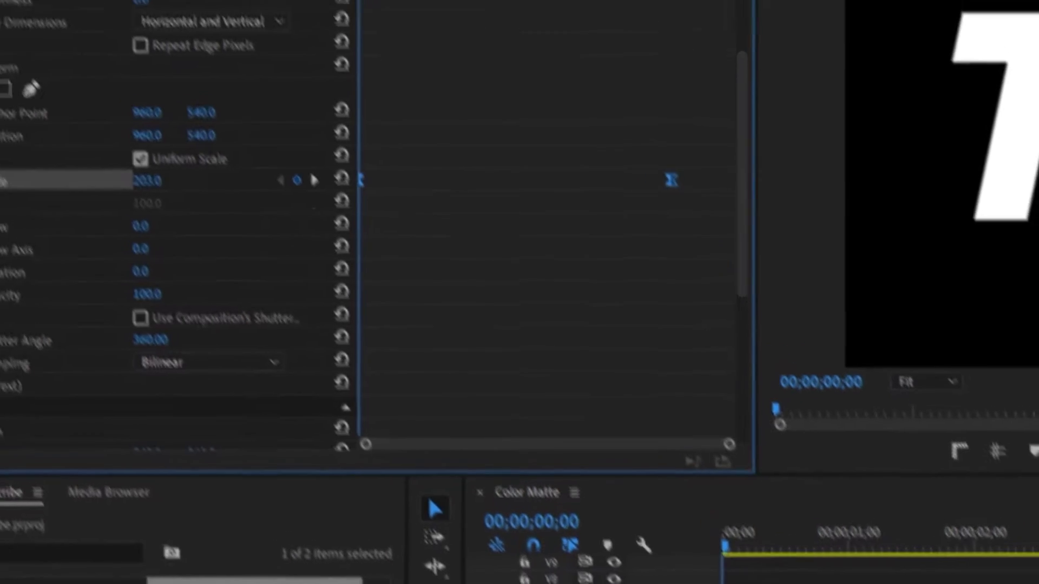
- Lengthen the handles of both Scale keyframes in the velocity graph to form a sharp dip midway between them
click(27, 294)
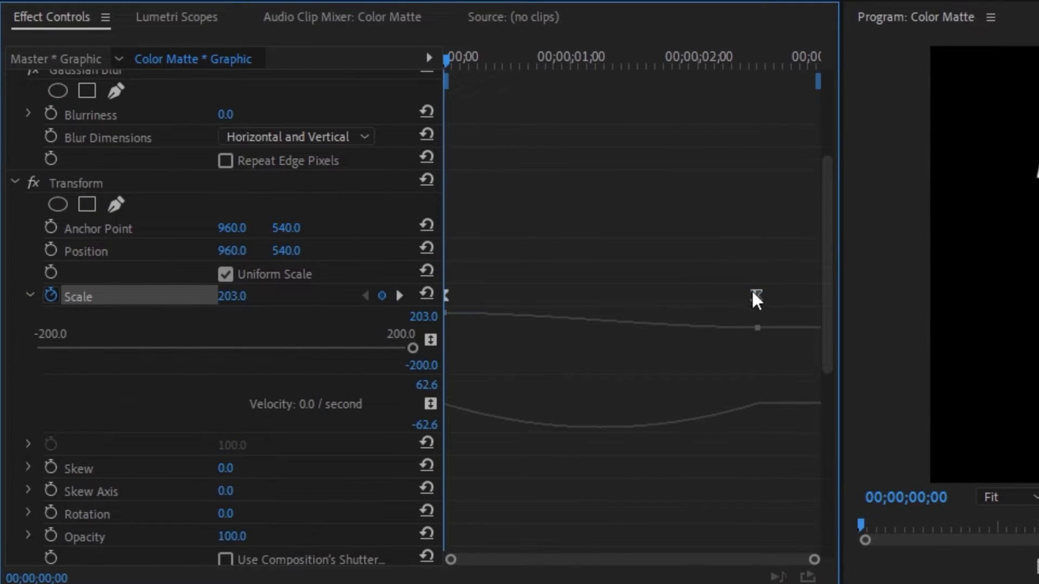
drag(699, 409, 652, 410)
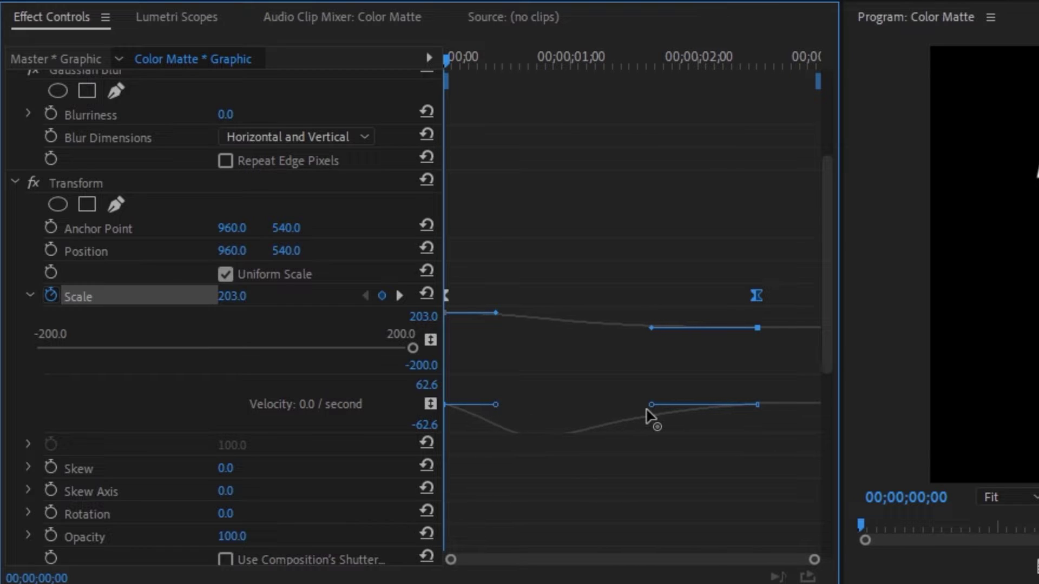
drag(496, 406, 552, 410)
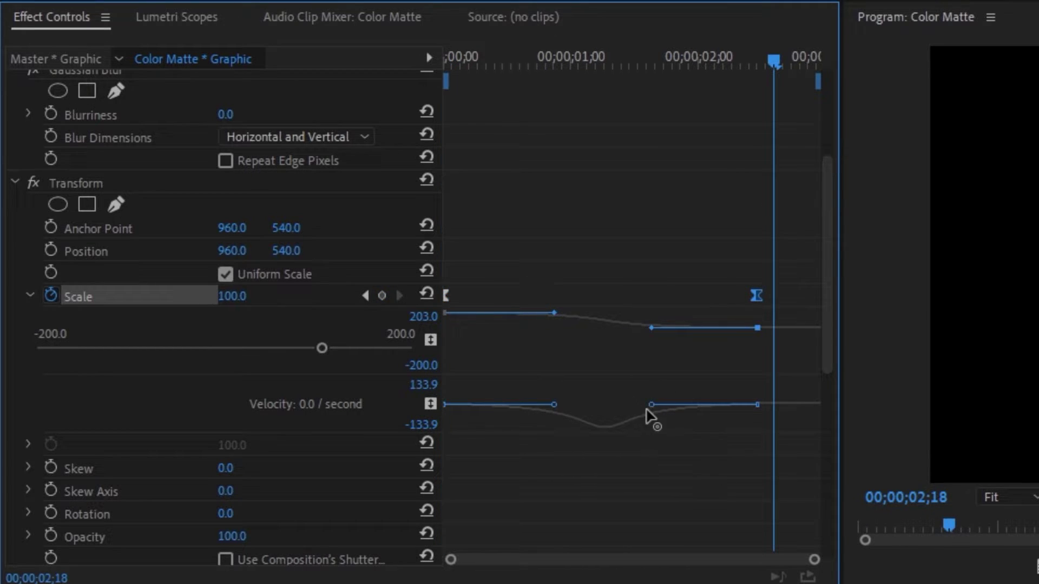
drag(645, 410, 568, 412)
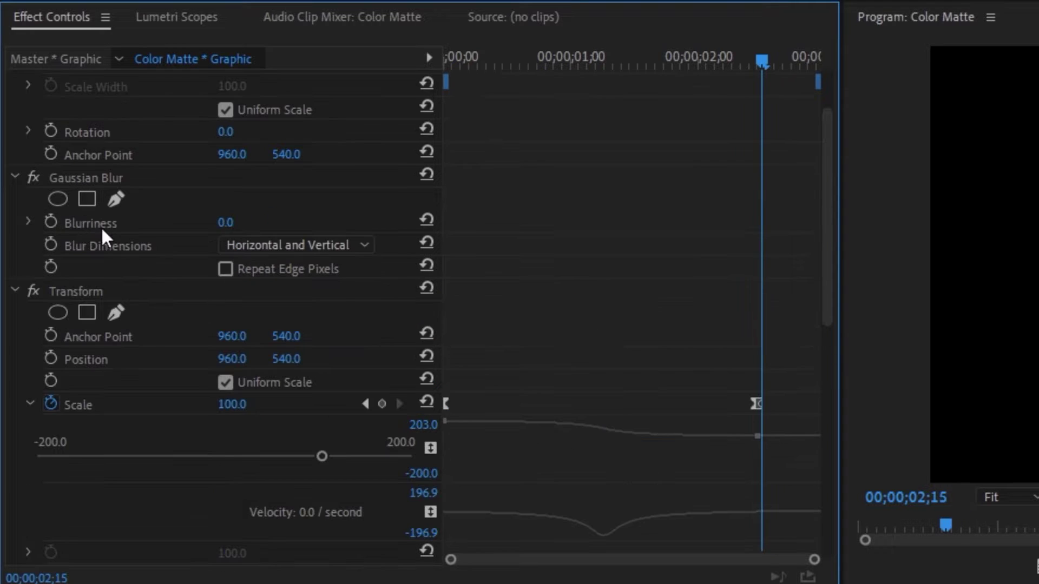
- At 00;00;01;24, add keyframes for Gaussian Blur Blurriness at 0 and Transform Opacity at 100
scroll(102, 229, up, 3)
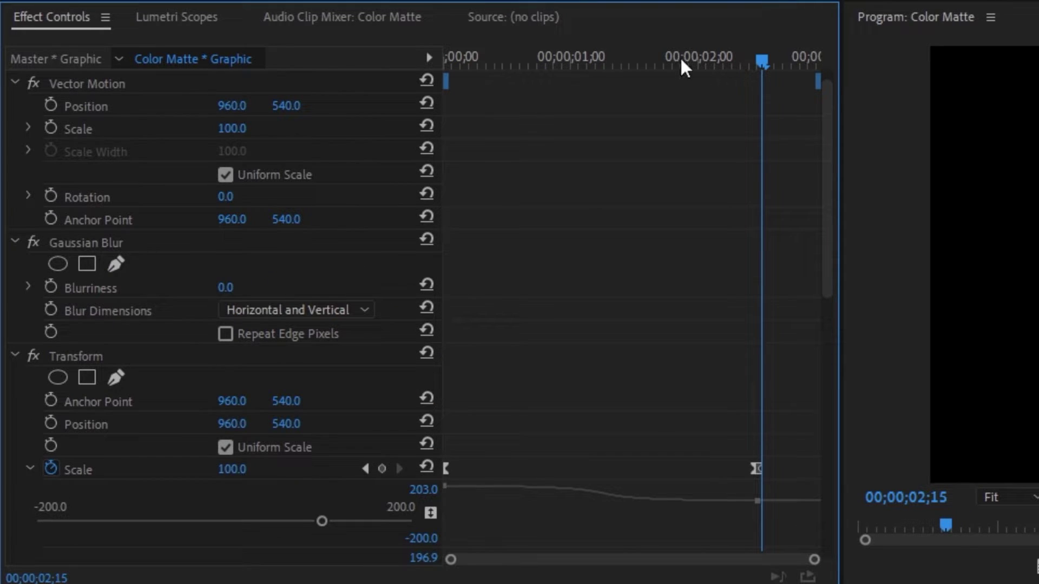
drag(763, 58, 675, 60)
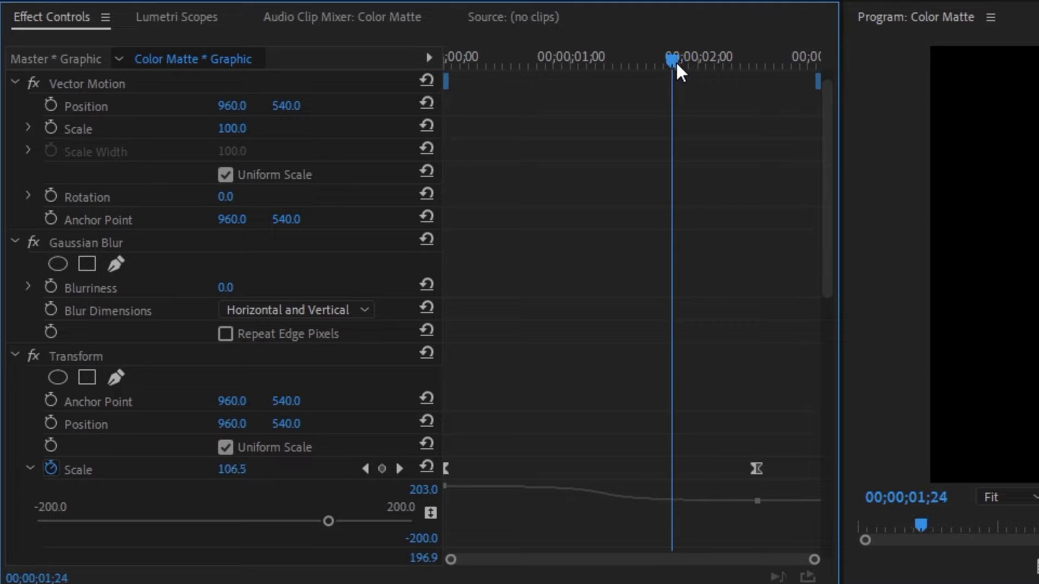
click(51, 286)
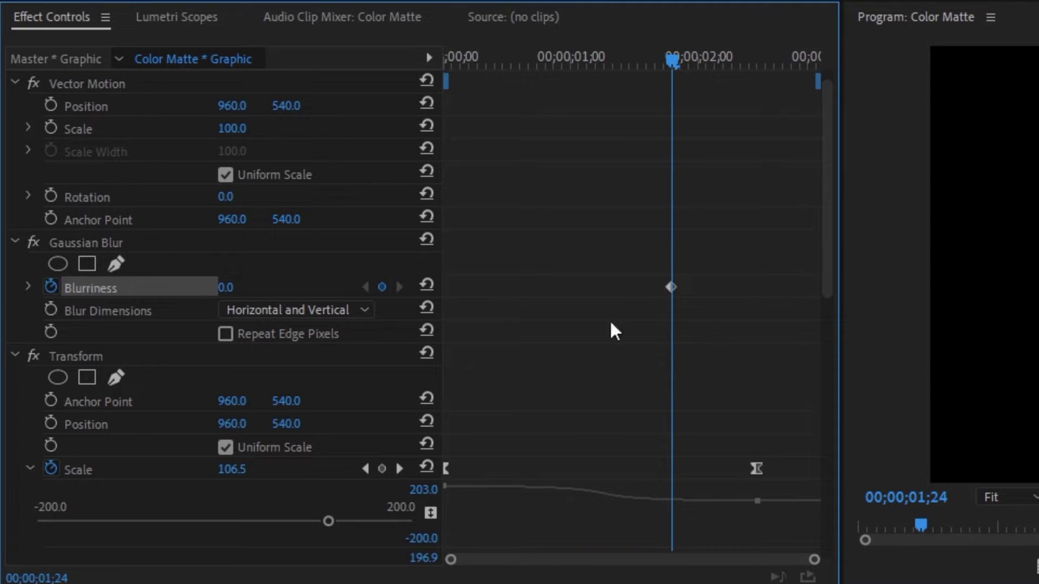
drag(828, 267, 816, 382)
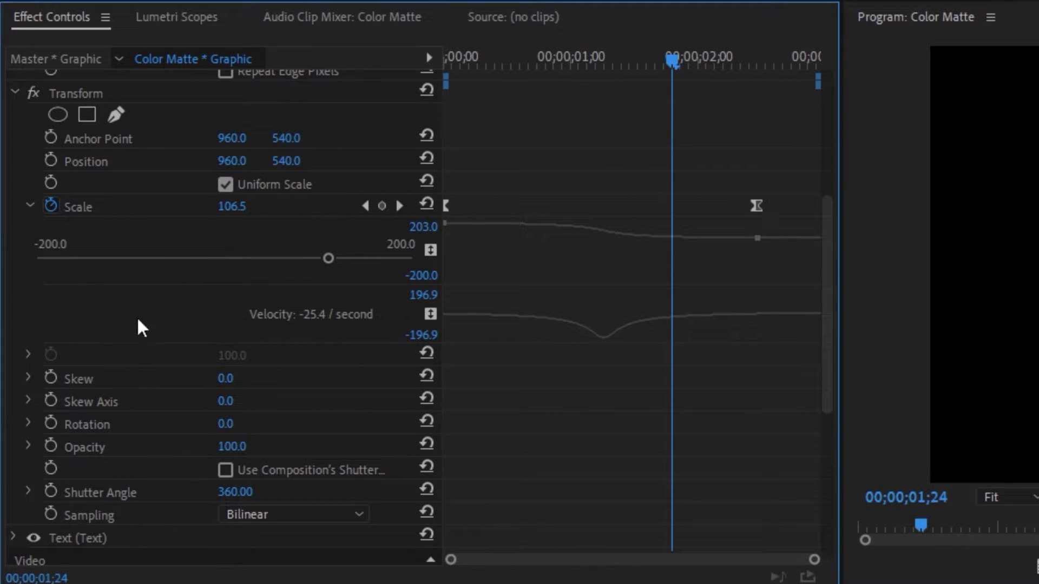
click(51, 447)
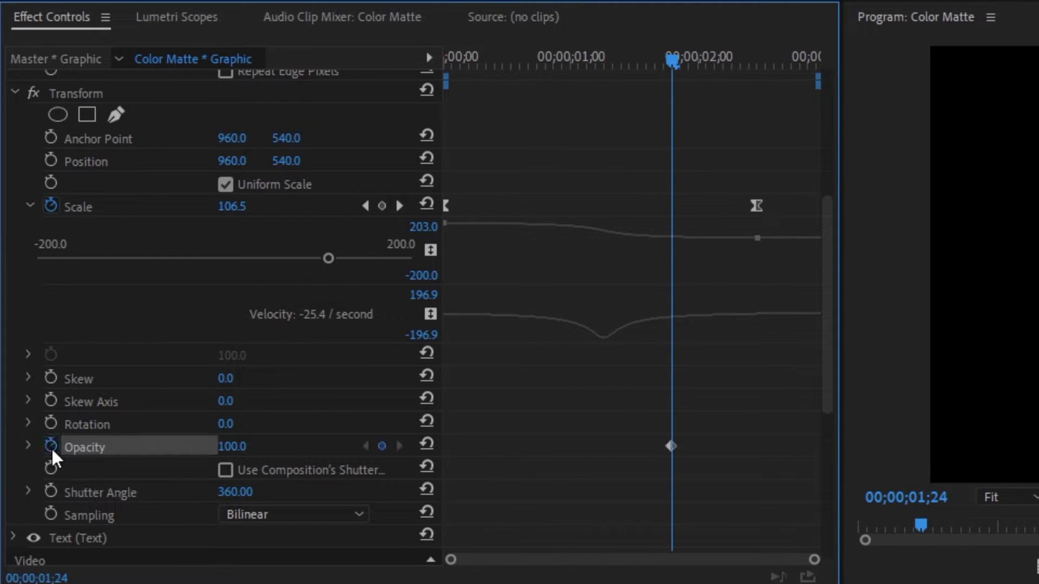
- At 00;00;00;17, keyframe the Transform Opacity at 0 and the Gaussian Blur Blurriness at 45
drag(673, 58, 518, 57)
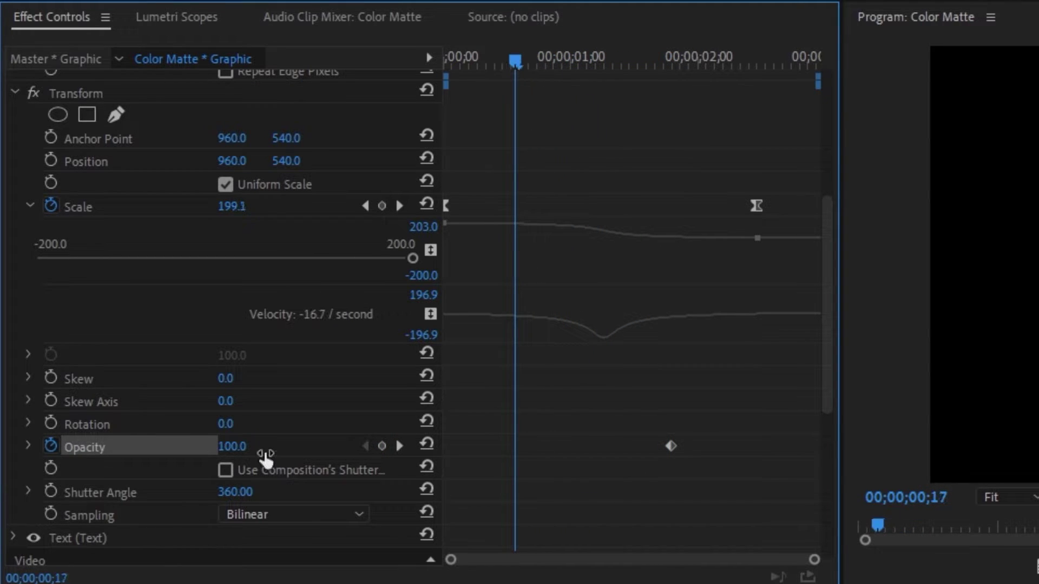
click(243, 447)
text(0)
key(Return)
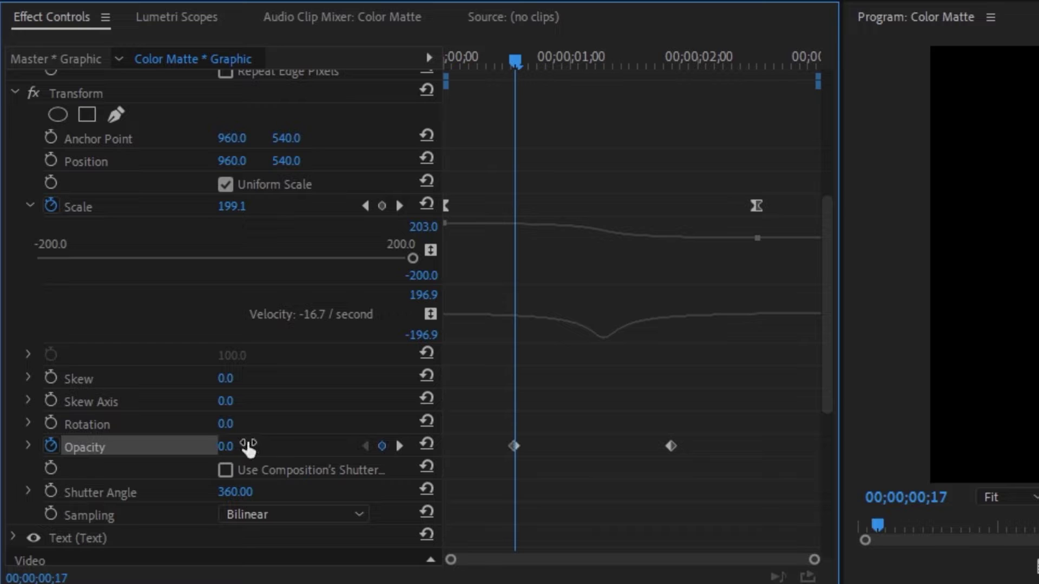
drag(825, 393, 734, 276)
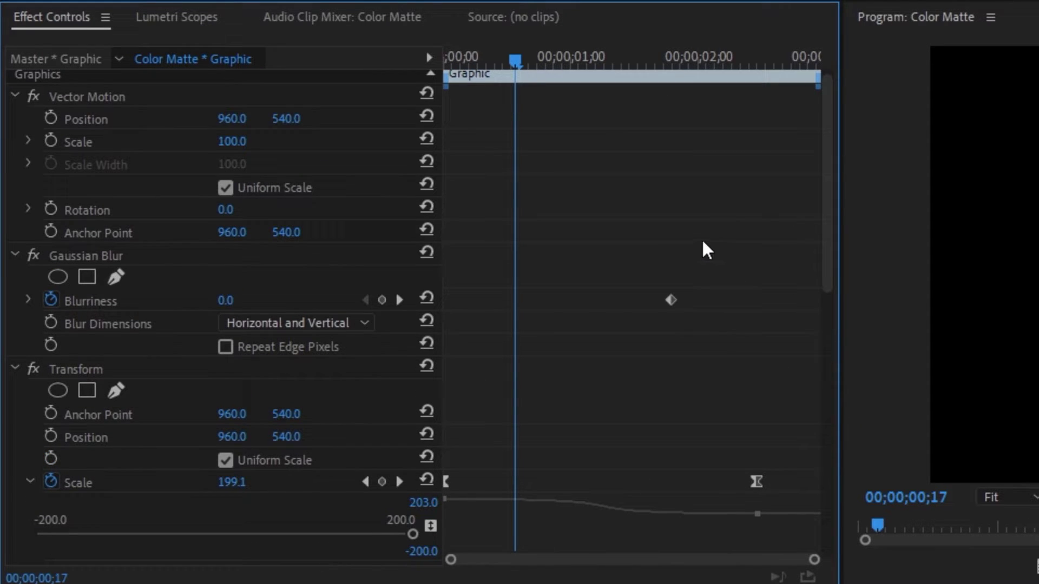
click(225, 301)
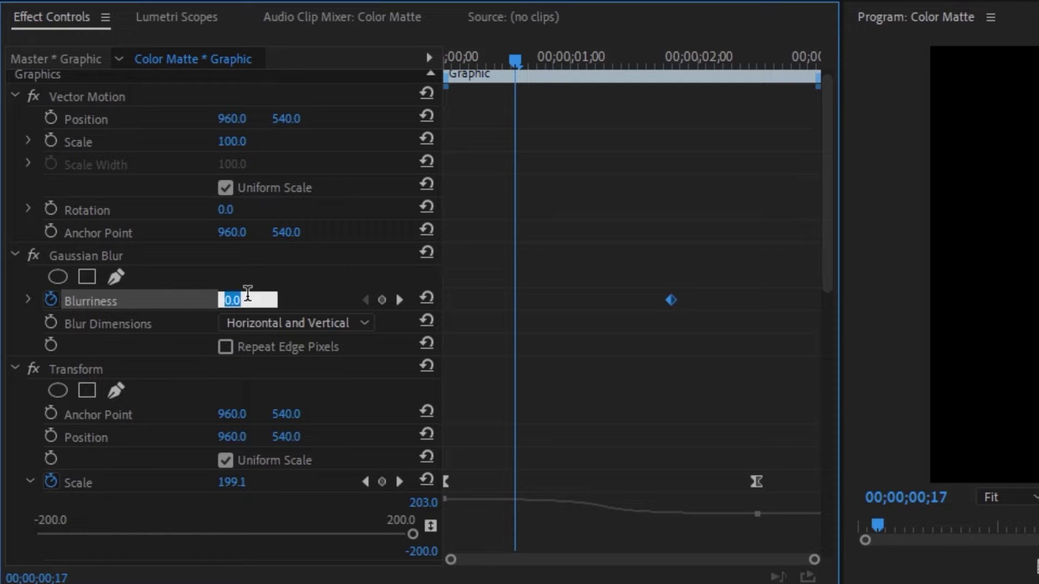
text(45)
key(Return)
- Select all Blurriness and Transform Opacity keyframes and apply Ease In and Ease Out to them
click(576, 361)
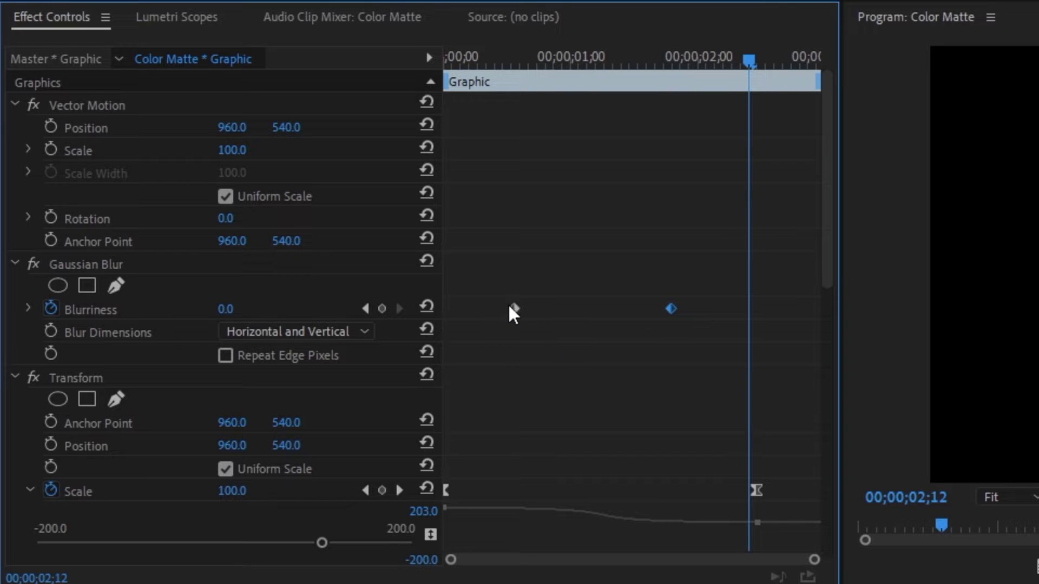
drag(824, 279, 668, 428)
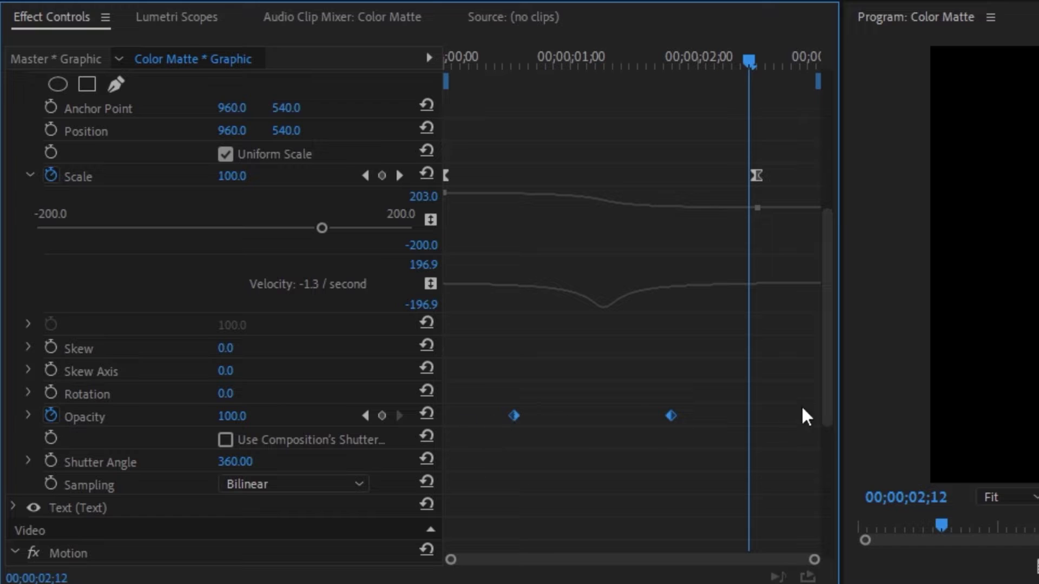
drag(832, 379, 832, 287)
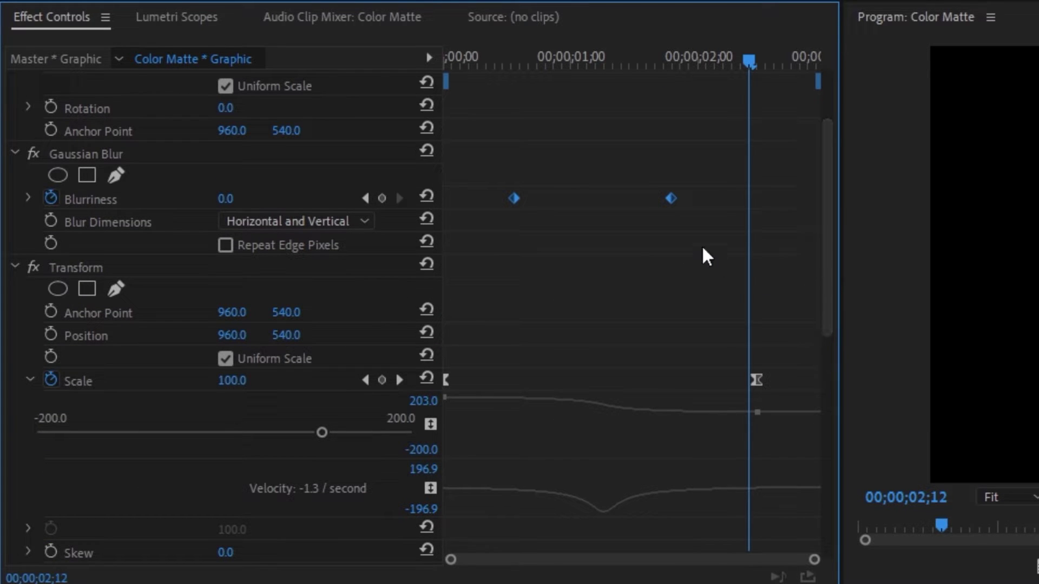
right_click(671, 198)
click(747, 508)
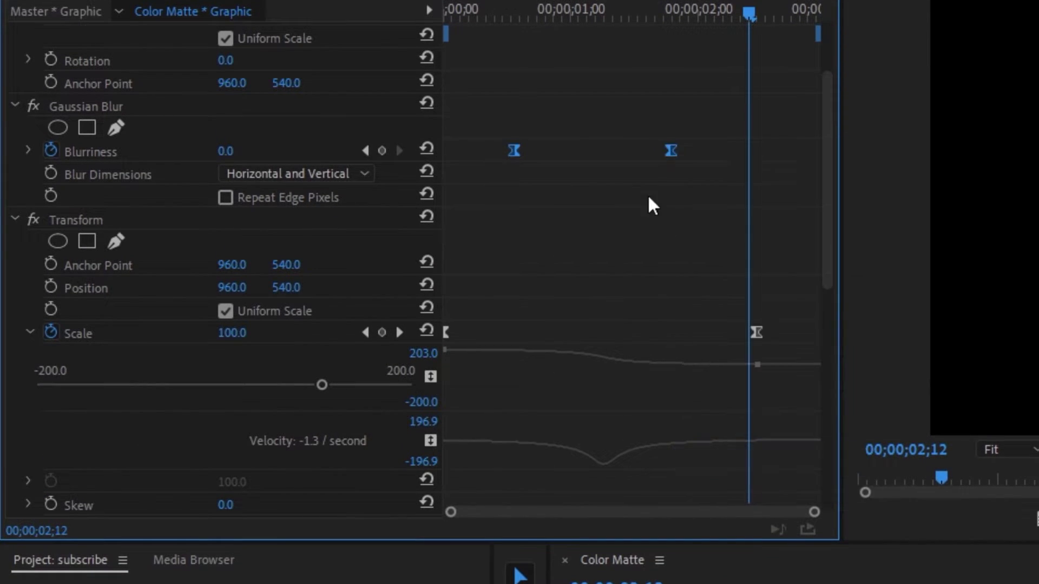
right_click(668, 196)
click(698, 453)
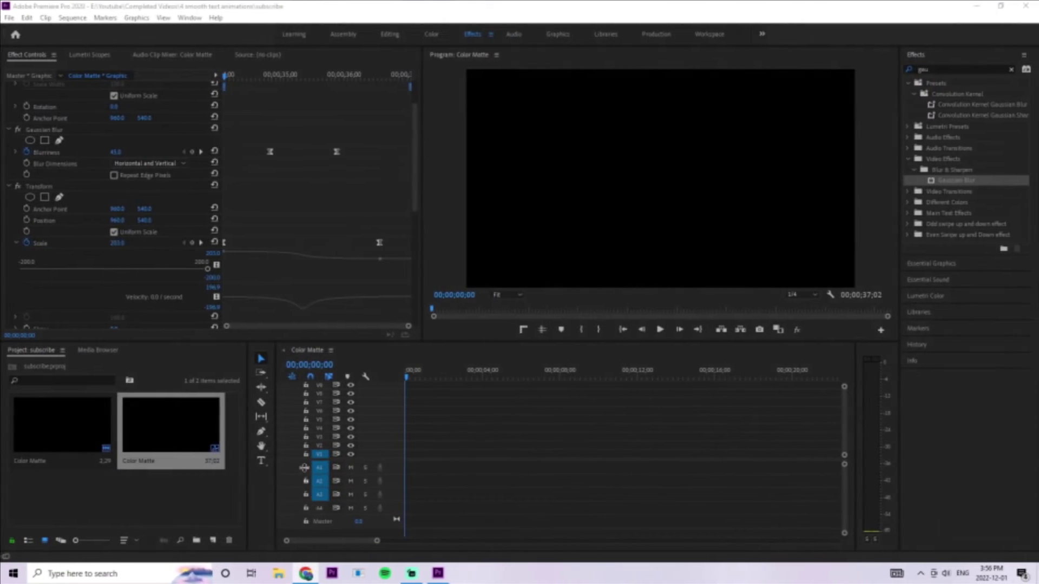
- With the Type tool, add a layer reading "Text" at the start of the empty sequence and switch to the Selection tool
click(260, 461)
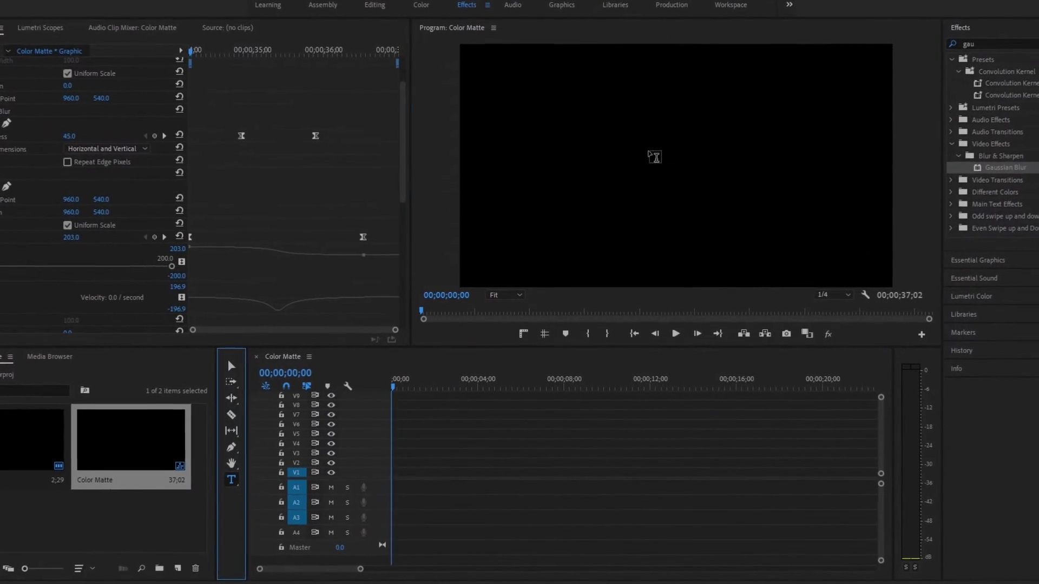
click(635, 165)
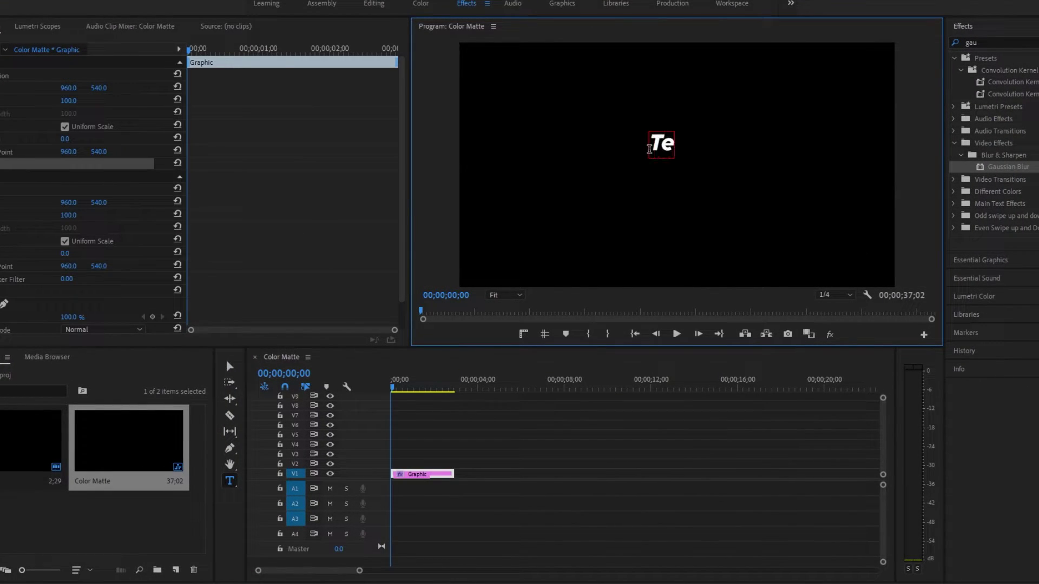
text(Texy)
key(BackSpace)
text(t)
click(229, 366)
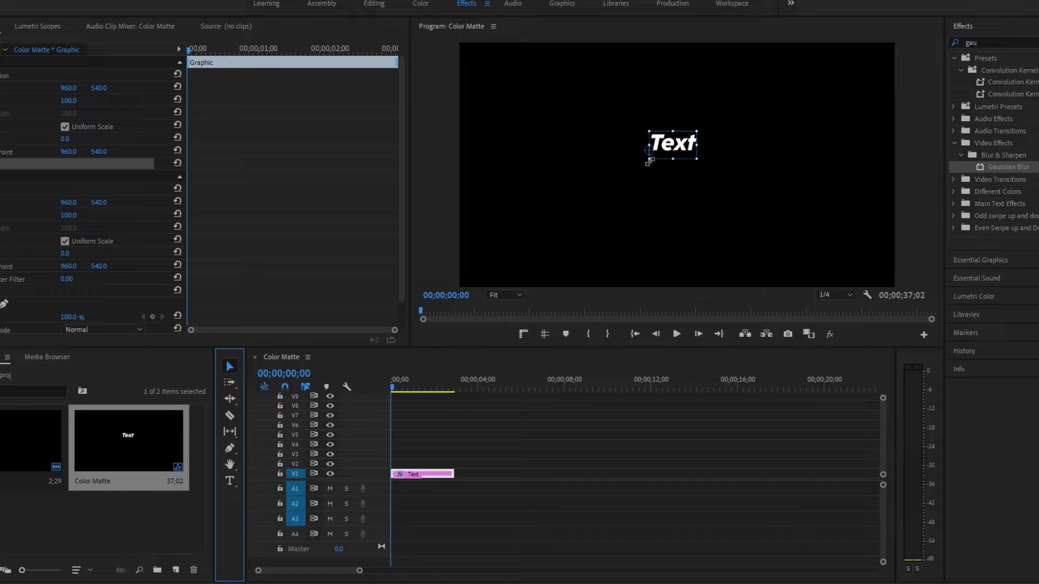
- Enlarge the Text layer, centre it in the frame, and duplicate its clip from track V1 onto V2
drag(649, 161, 546, 236)
drag(737, 162, 688, 192)
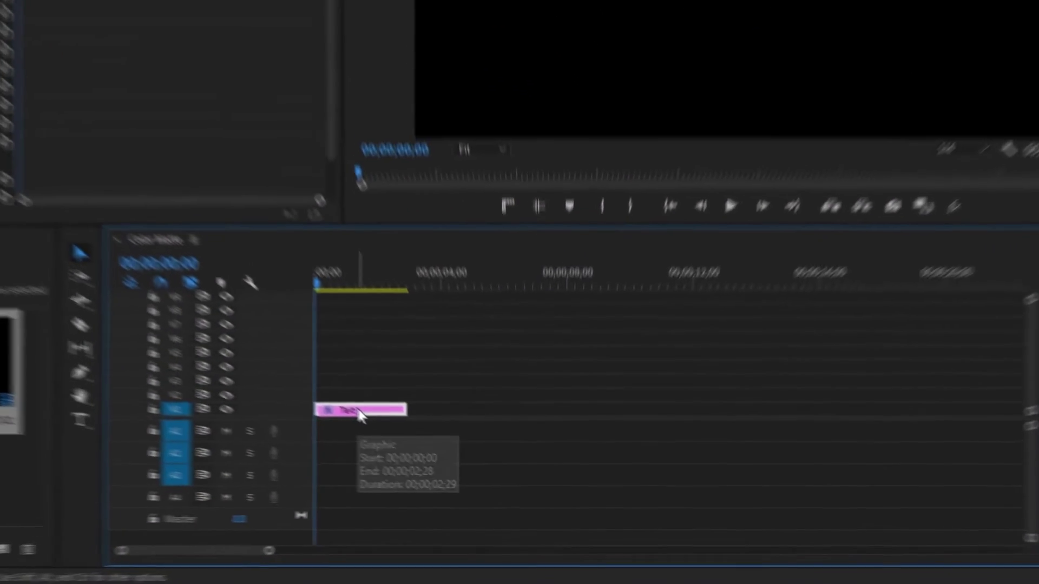
drag(355, 410, 326, 398)
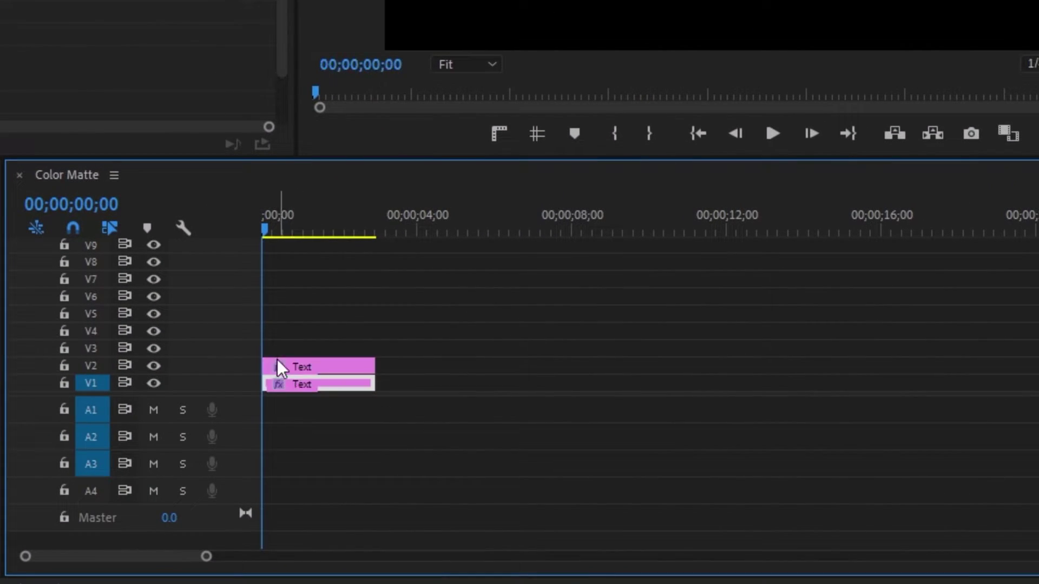
- In the V2 text copy, turn off the fill of the letters "ext", leaving only the "T" filled
click(276, 367)
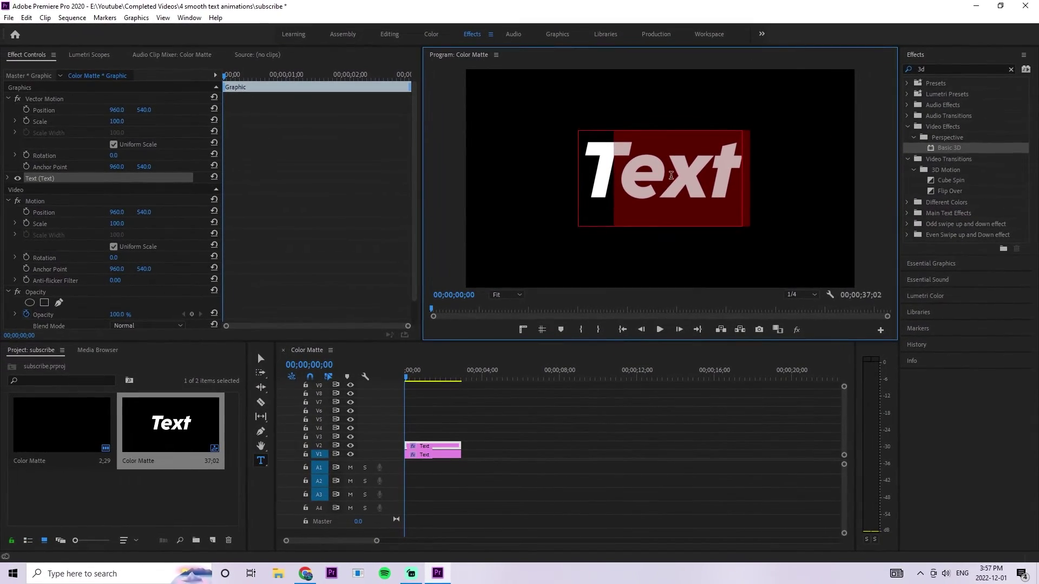
scroll(270, 273, down, 1)
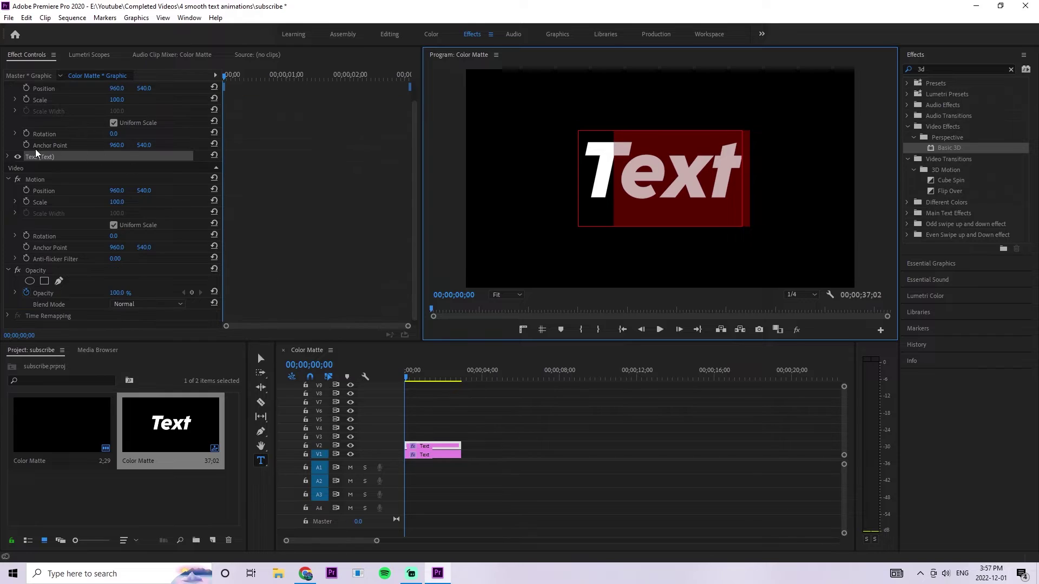
click(8, 157)
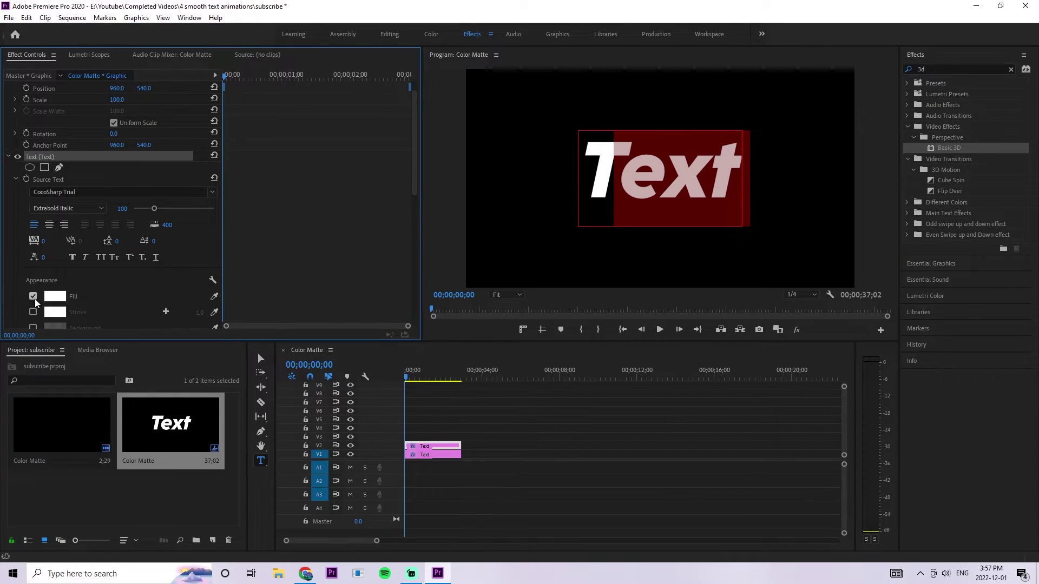
click(427, 412)
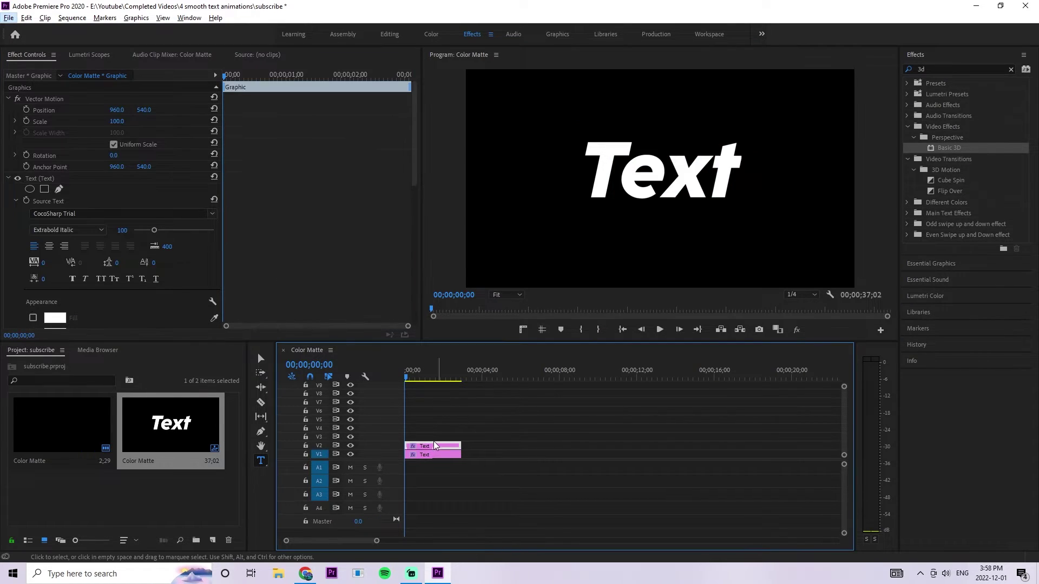
- Duplicate the V2 clip onto V3 and make only "e" filled by turning off the fill of "T" and enabling it for "e"
drag(435, 446, 435, 442)
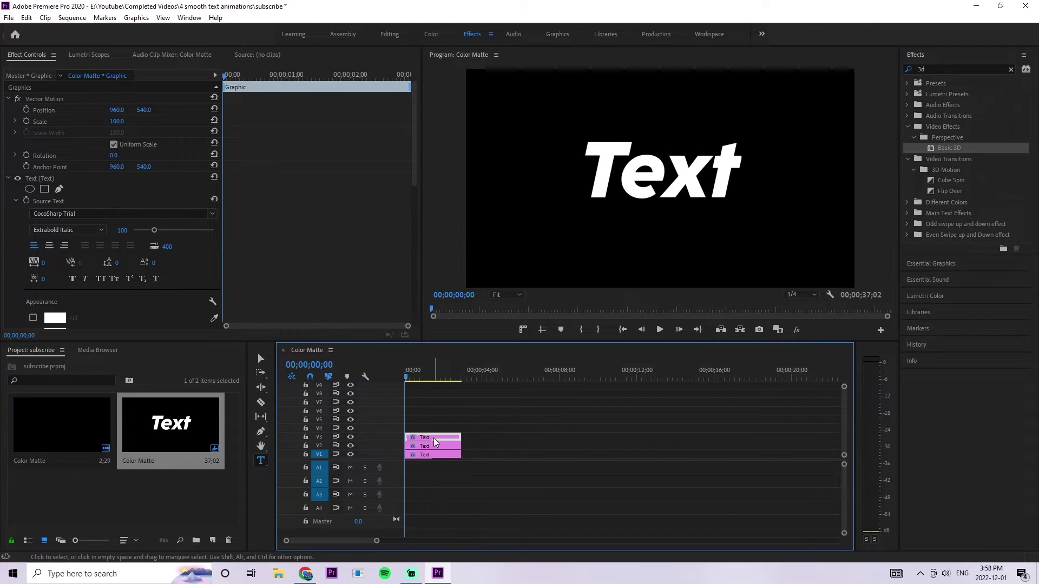
drag(637, 162, 585, 162)
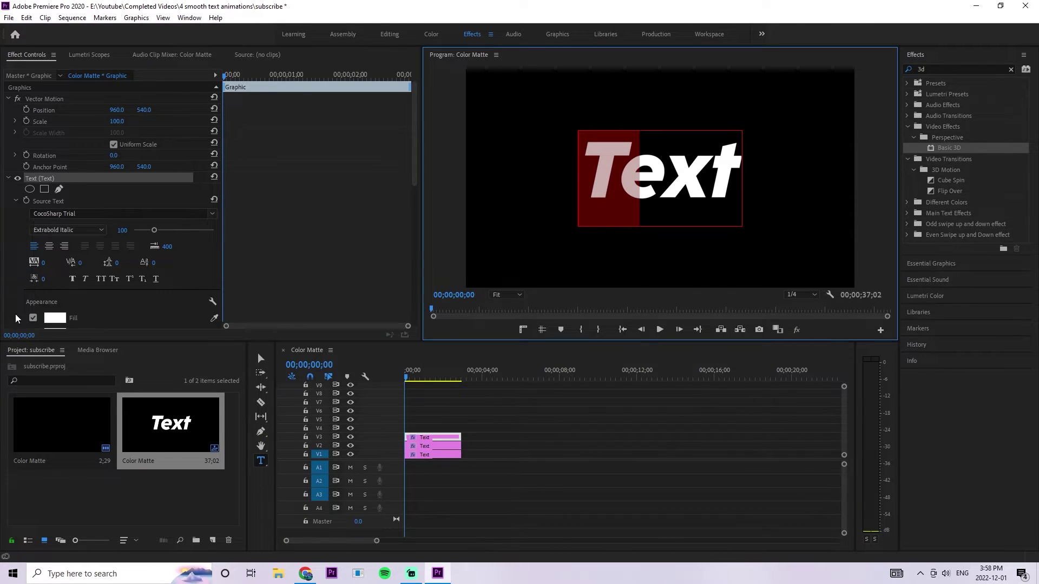
click(33, 318)
drag(669, 185, 622, 193)
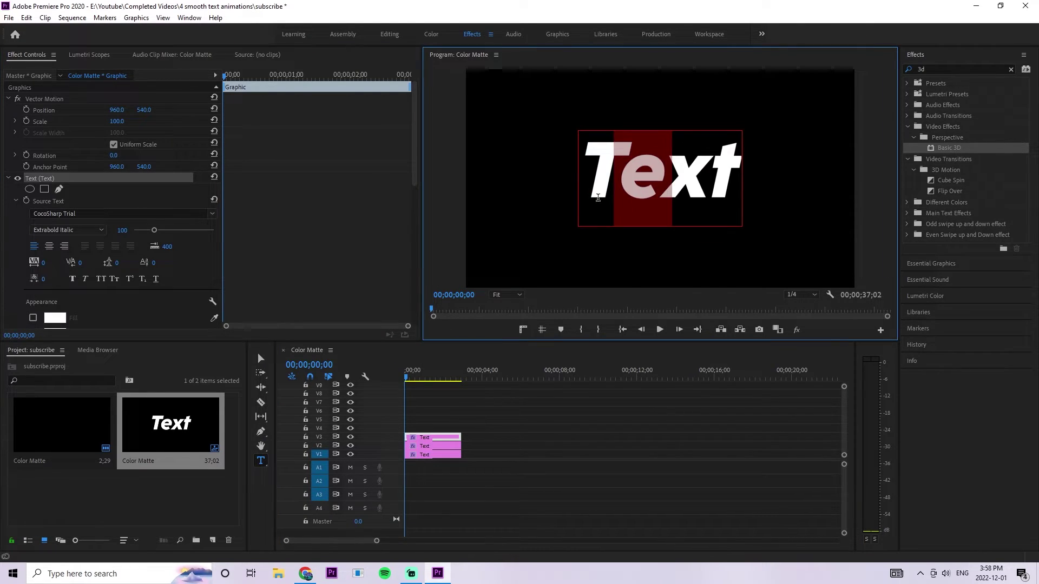
click(33, 319)
- Duplicate the V3 clip onto V4 and make only "x" filled by enabling its fill and turning off the fill of "e"
drag(422, 437, 421, 430)
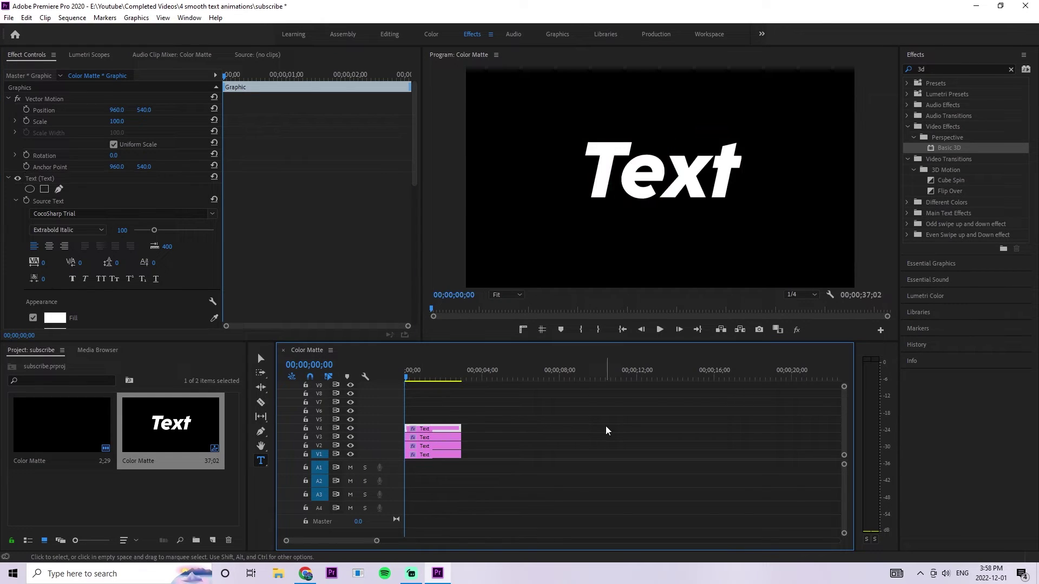
drag(715, 188, 677, 189)
click(33, 318)
drag(650, 192, 622, 192)
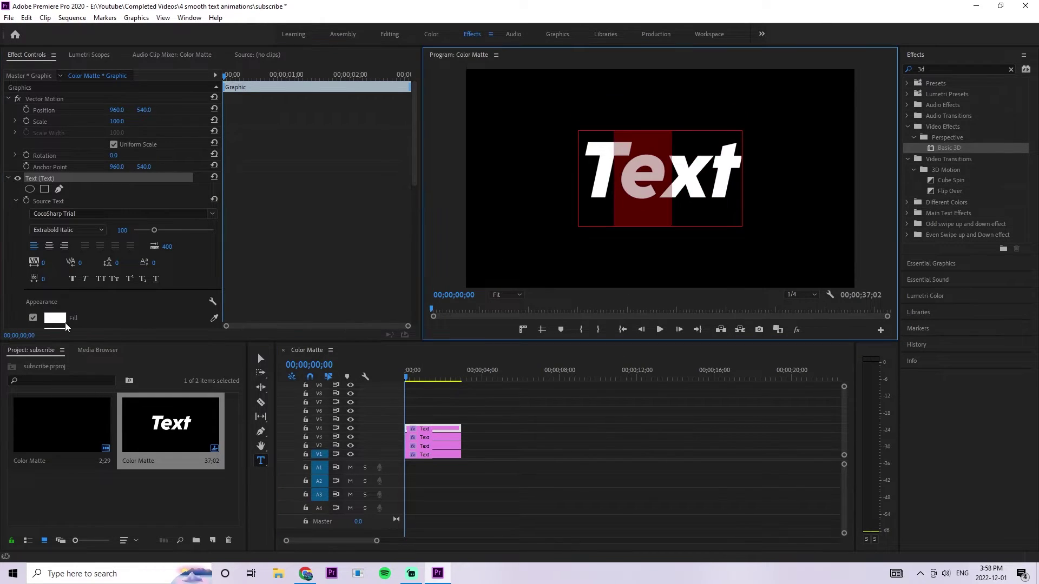
click(33, 317)
- Duplicate the V4 clip onto V5 and switch the letter fills so that only the final "t" is filled
drag(436, 428, 440, 420)
drag(660, 209, 703, 201)
click(33, 317)
click(33, 318)
- Delete the original full-word Text clip on track V1
click(509, 420)
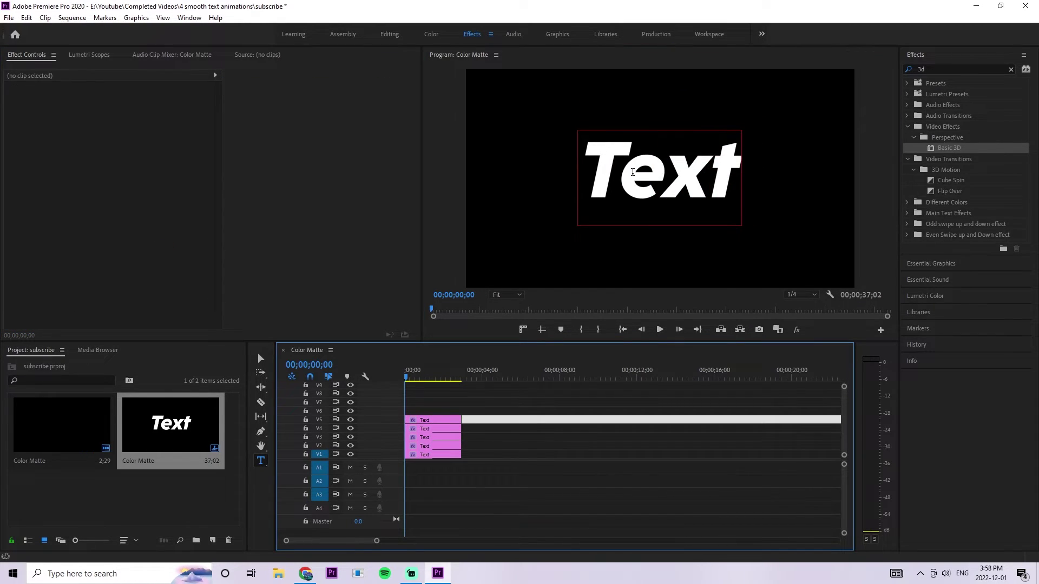
click(426, 457)
key(Delete)
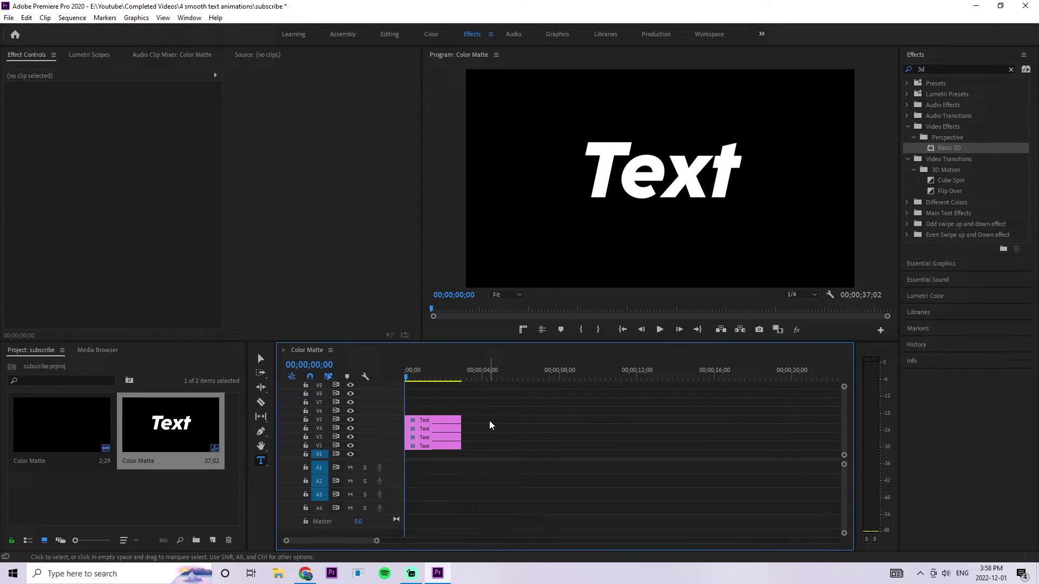
- Select the text clip on V2 and search the effects for "transf" to find the Transform effect under Distort
click(427, 446)
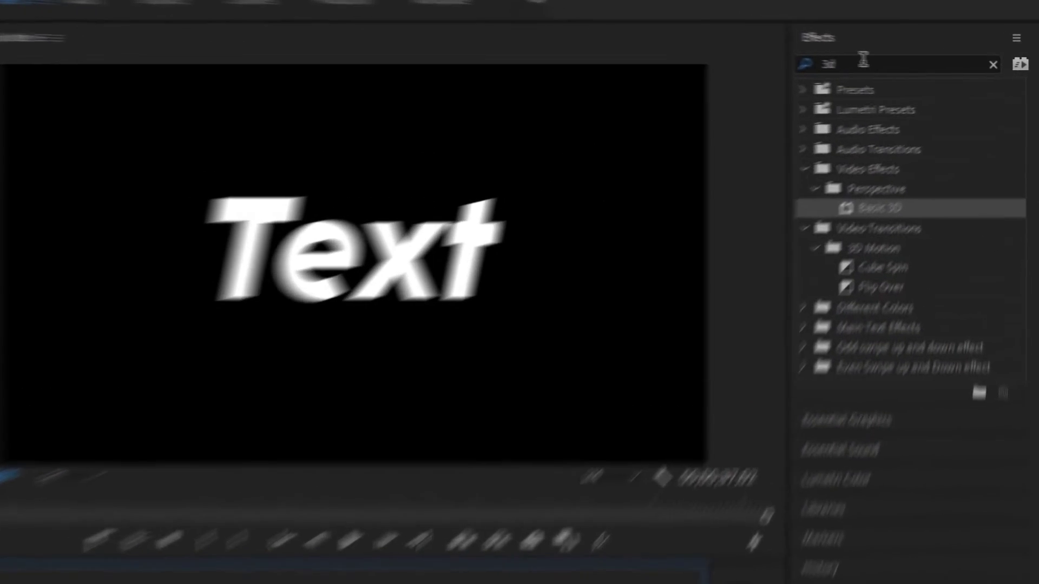
click(940, 68)
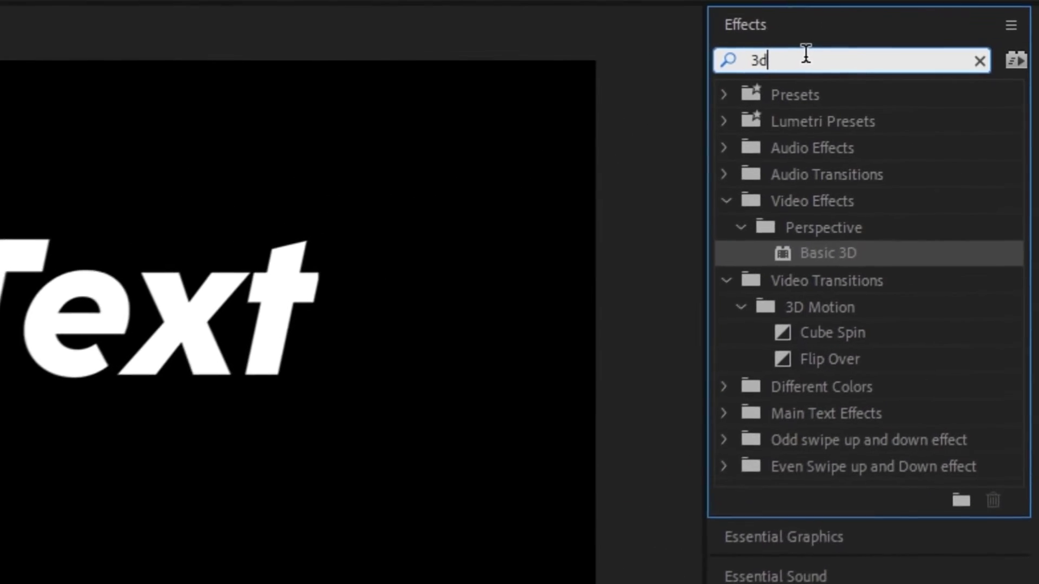
key(BackSpace)
key(BackSpace)
text(transf)
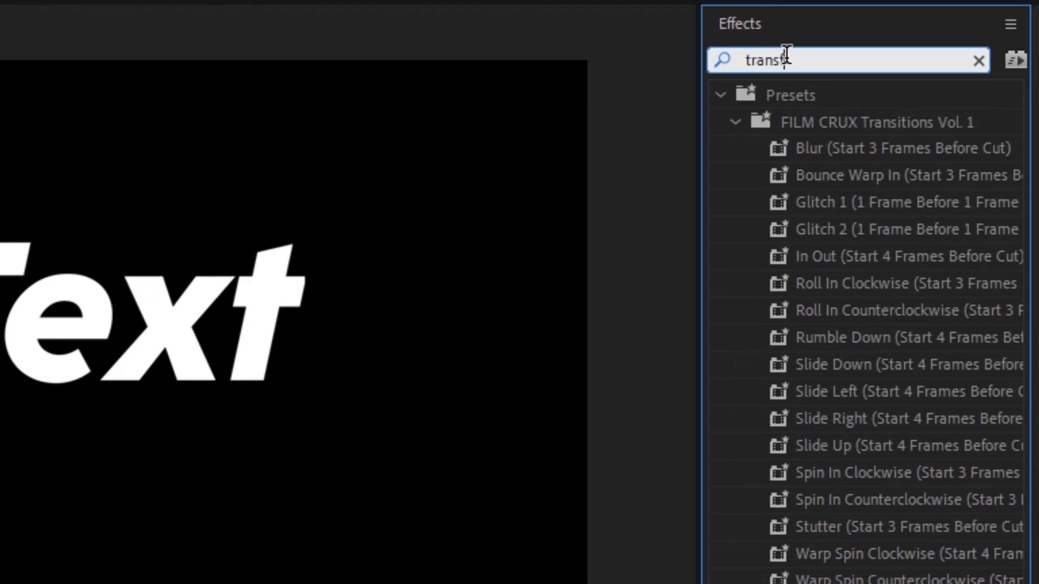
click(828, 447)
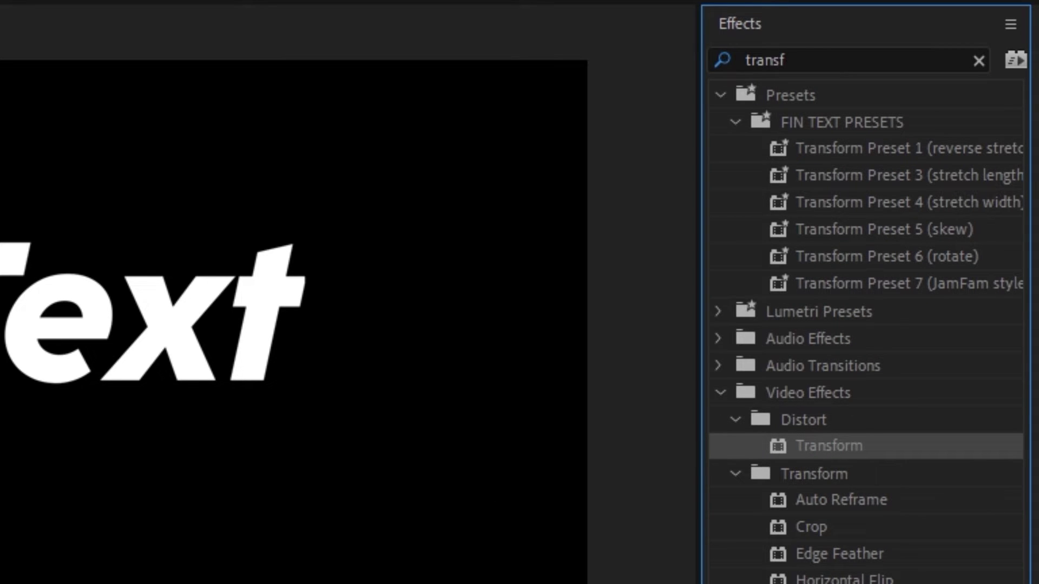
- Search the effects for "3d" to find the Basic 3D effect under Perspective
click(815, 50)
text(2)
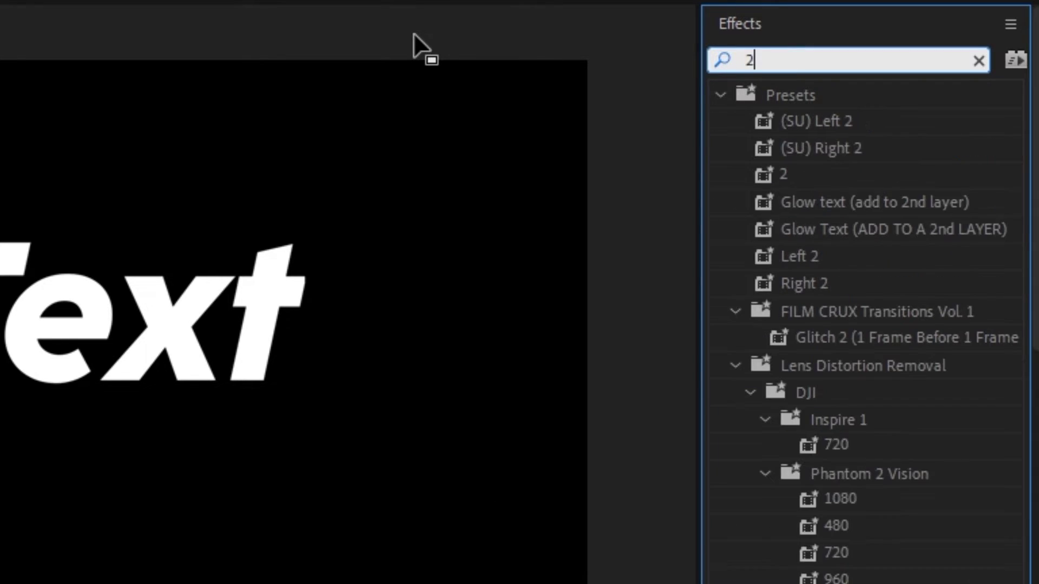
key(BackSpace)
text(3d)
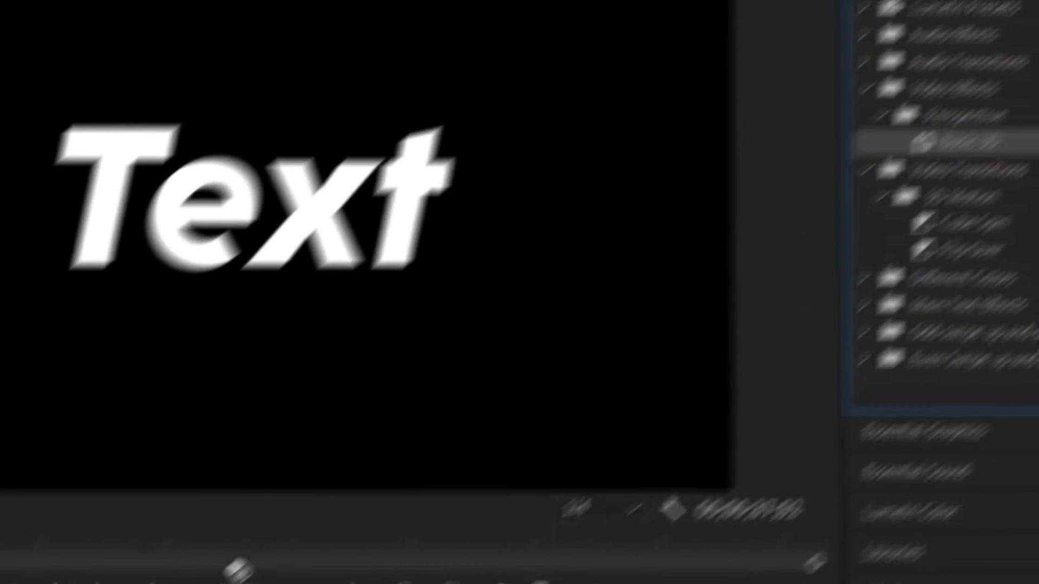
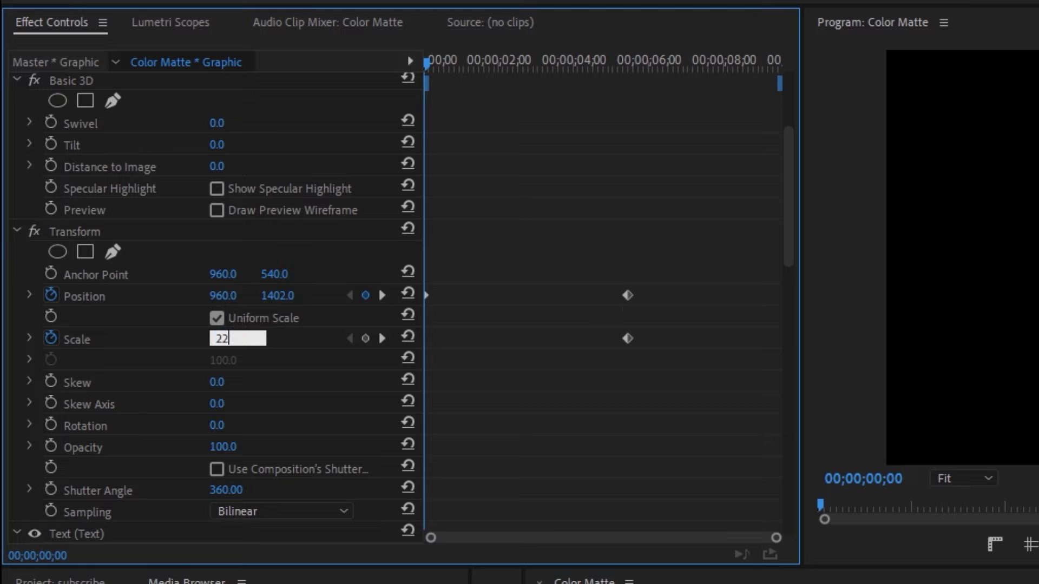
- Set the starting Transform Scale to 22 and apply temporal easing to all Position and Scale keyframes
key(Return)
drag(654, 372, 379, 271)
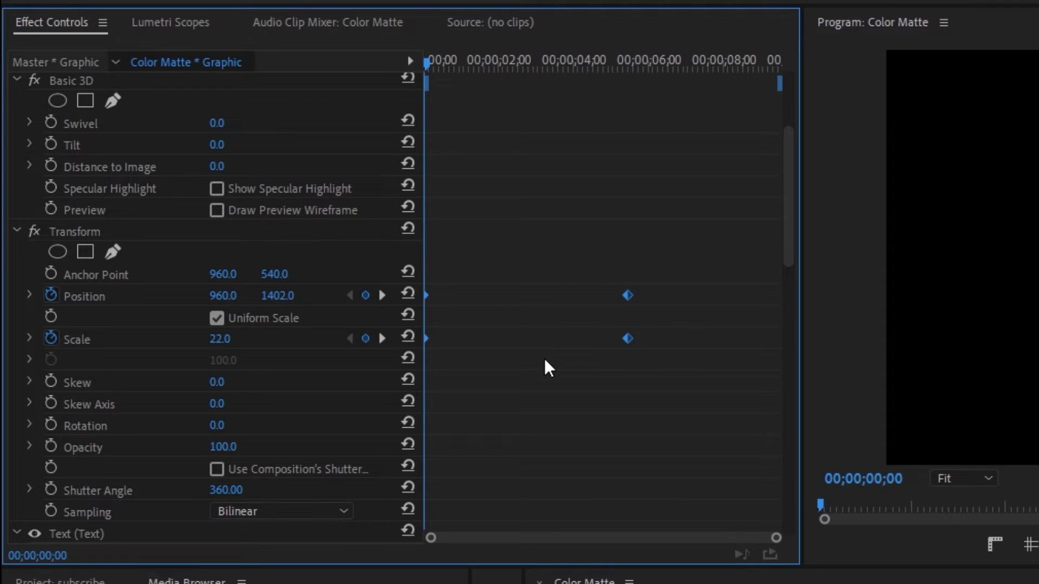
right_click(629, 339)
mouse_move(704, 504)
click(889, 583)
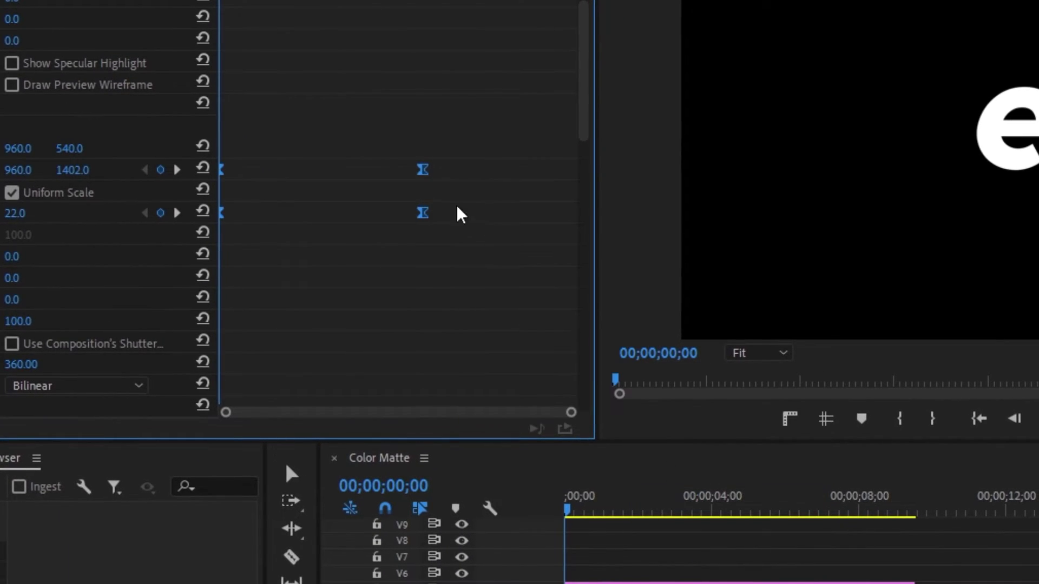
right_click(422, 212)
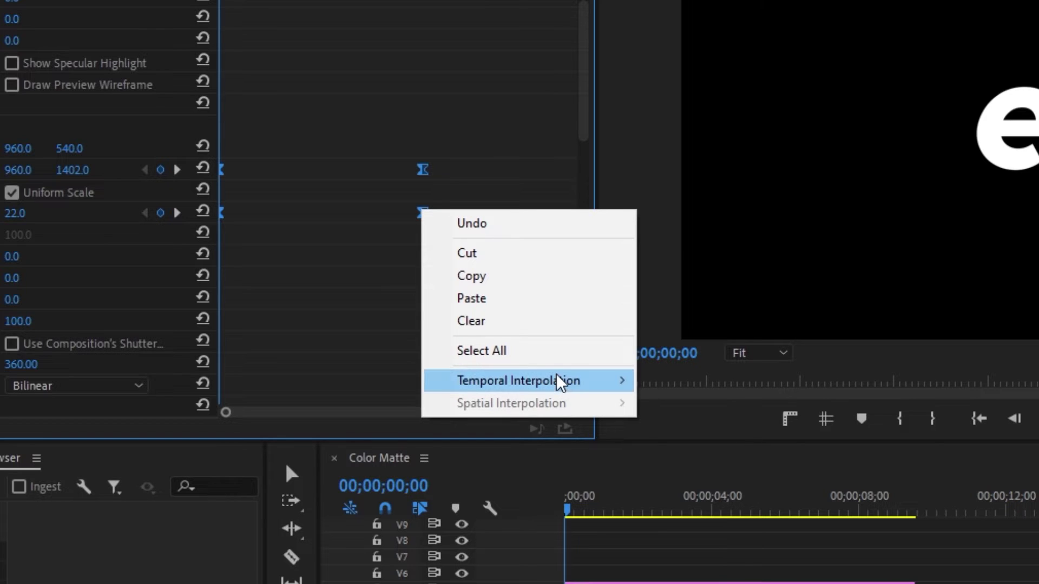
mouse_move(560, 382)
click(687, 525)
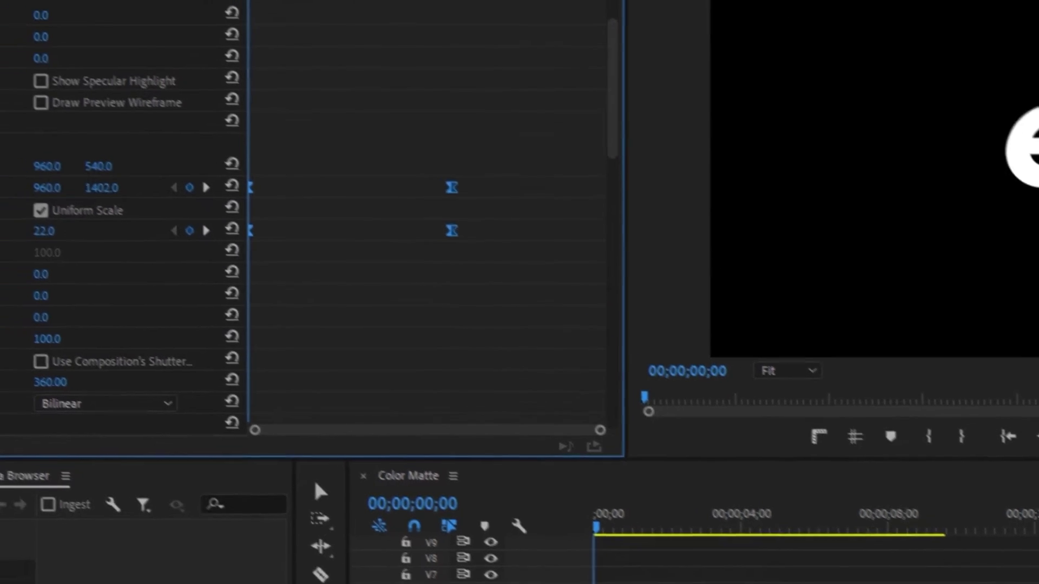
- Expand the Position and Scale graphs and lengthen both Scale velocity handles for a steep, symmetrical central peak
click(5, 323)
click(5, 281)
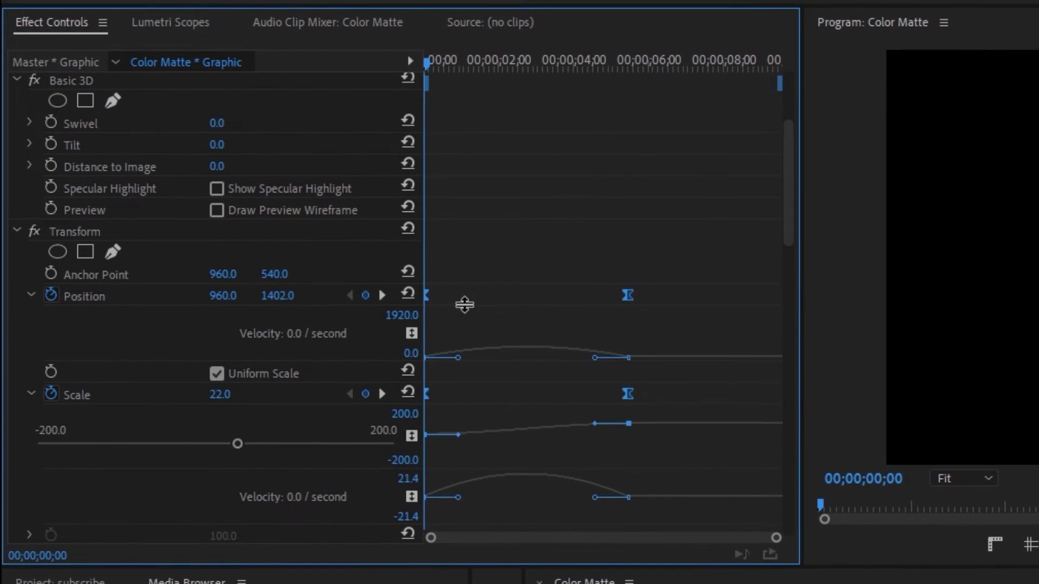
scroll(464, 305, down, 3)
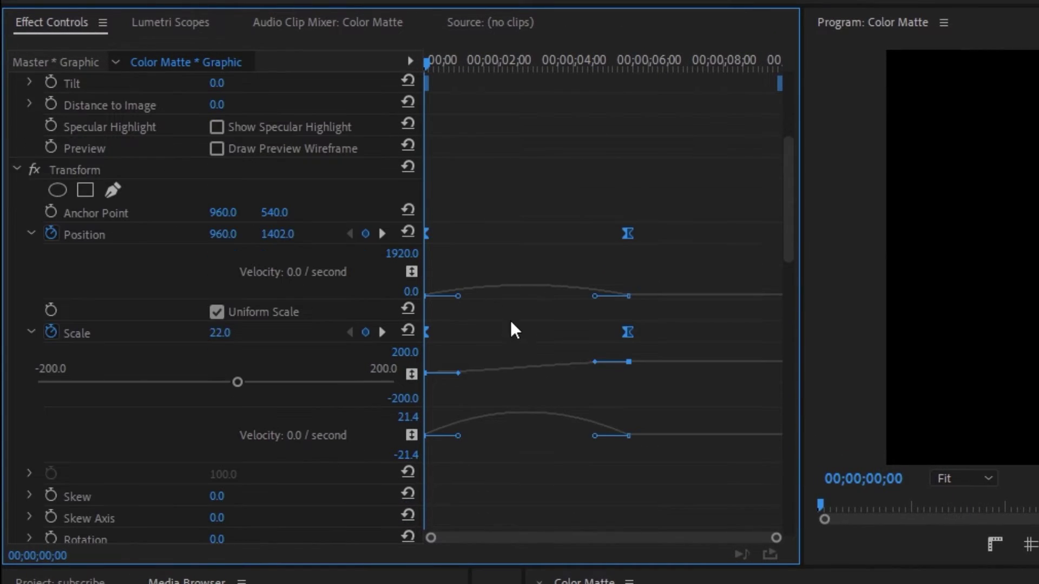
click(509, 321)
click(429, 330)
drag(460, 445, 490, 442)
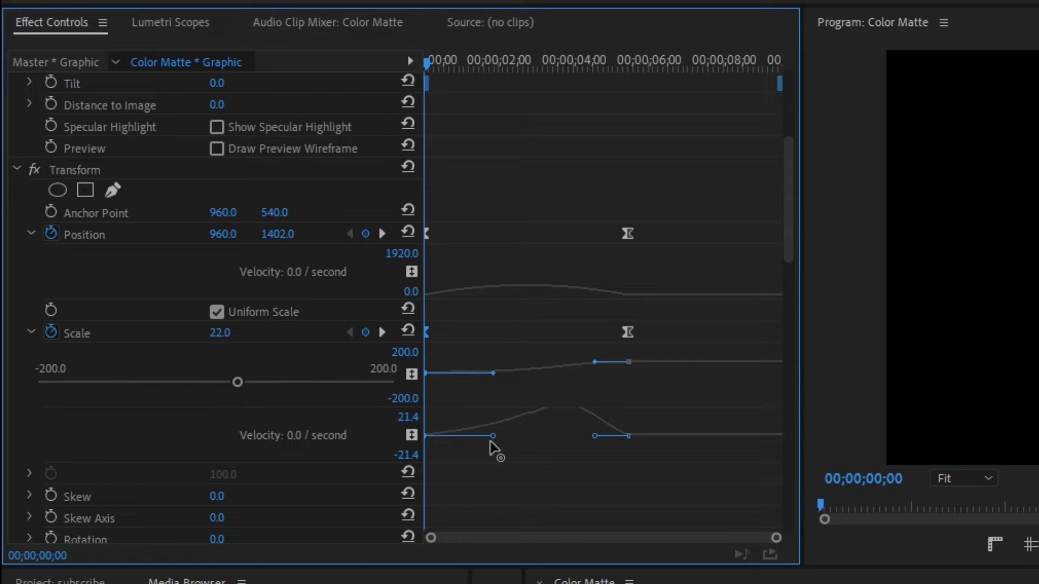
drag(595, 436, 557, 439)
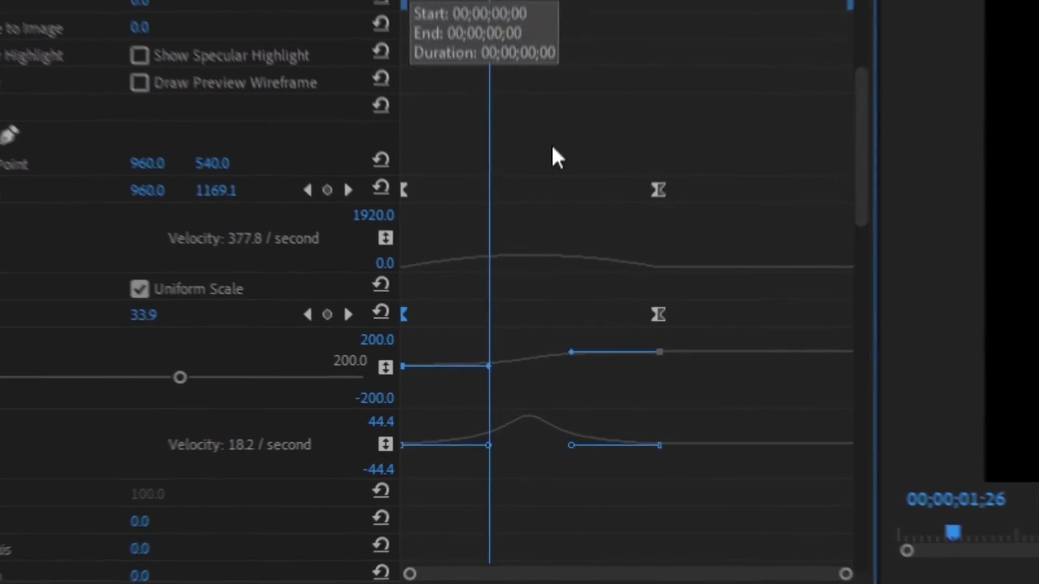
drag(484, 444, 474, 468)
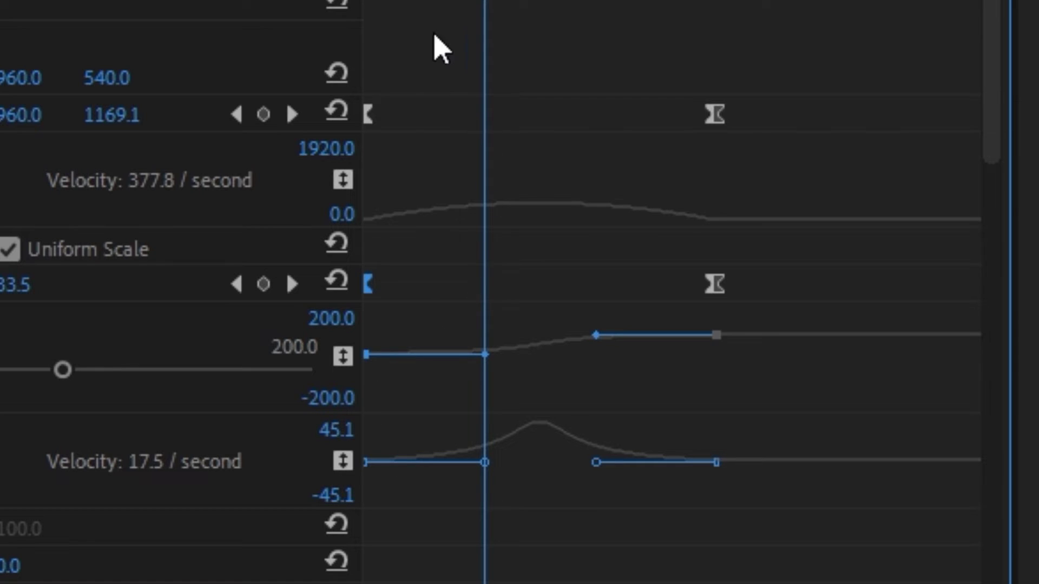
- Lengthen both Position velocity handles to match the Scale handles, using the playhead as an alignment guide
click(369, 114)
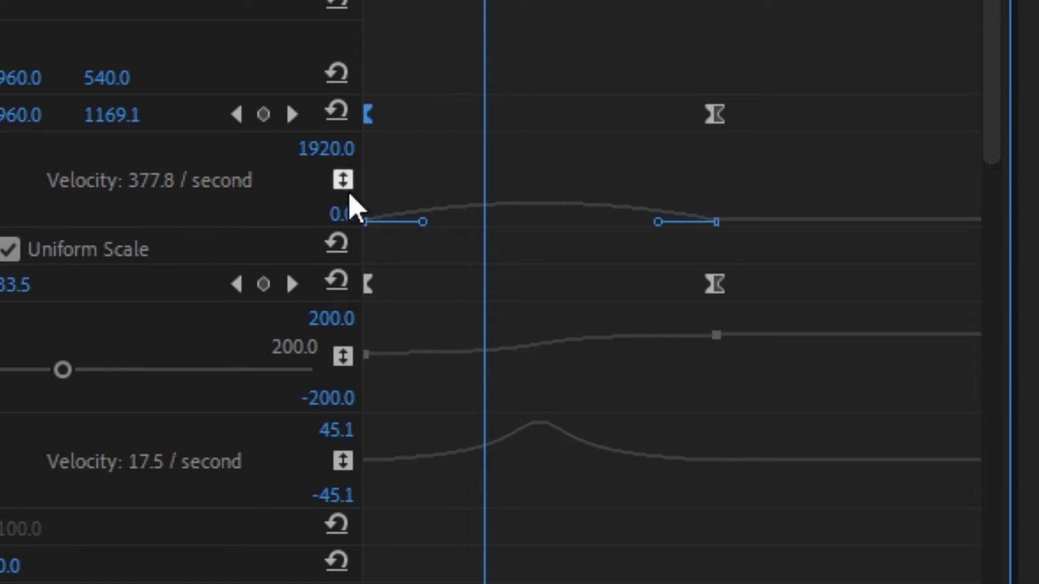
drag(426, 219, 489, 256)
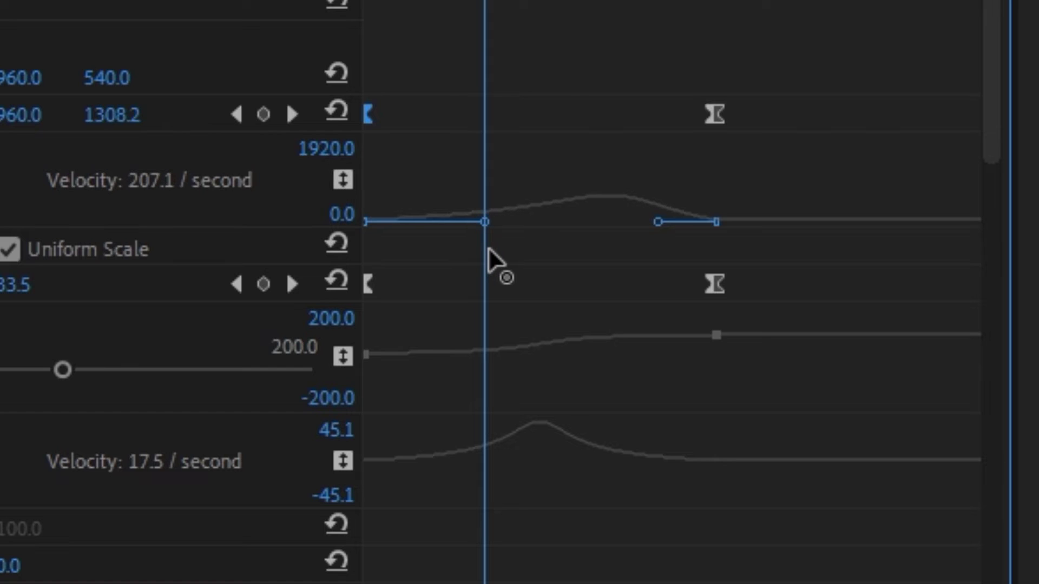
click(715, 286)
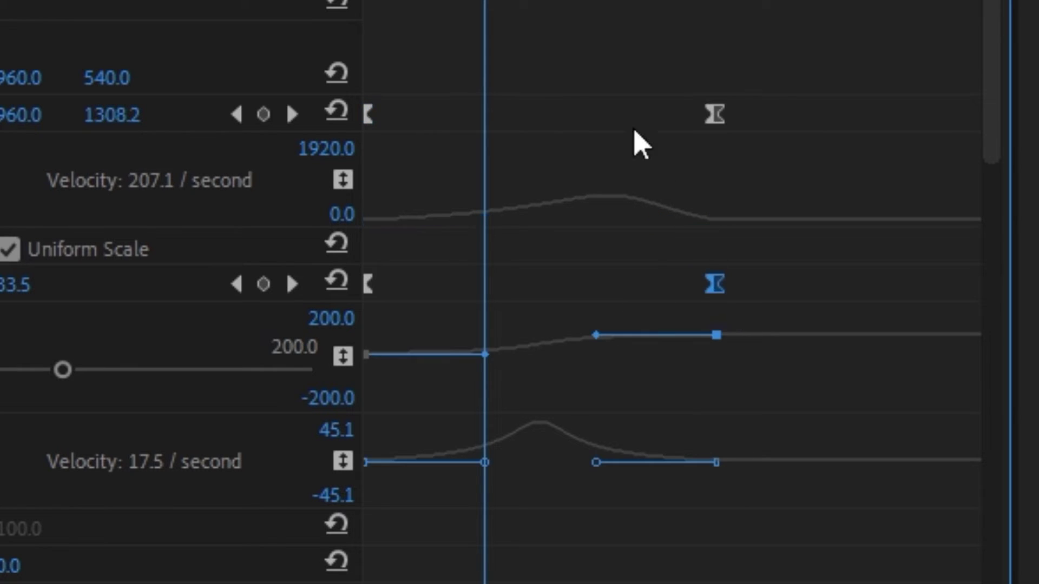
drag(485, 1, 598, 1)
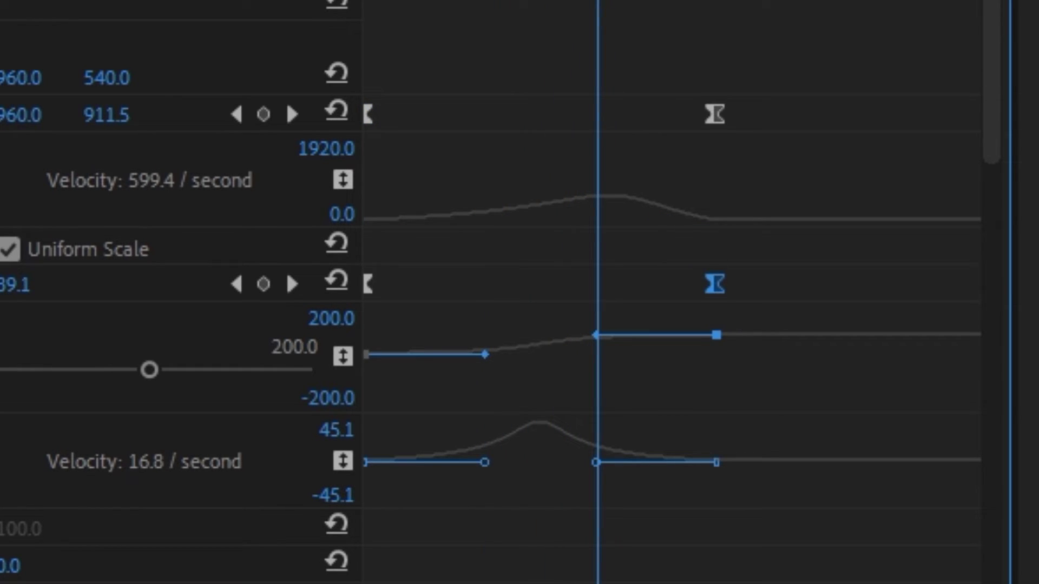
key(Left)
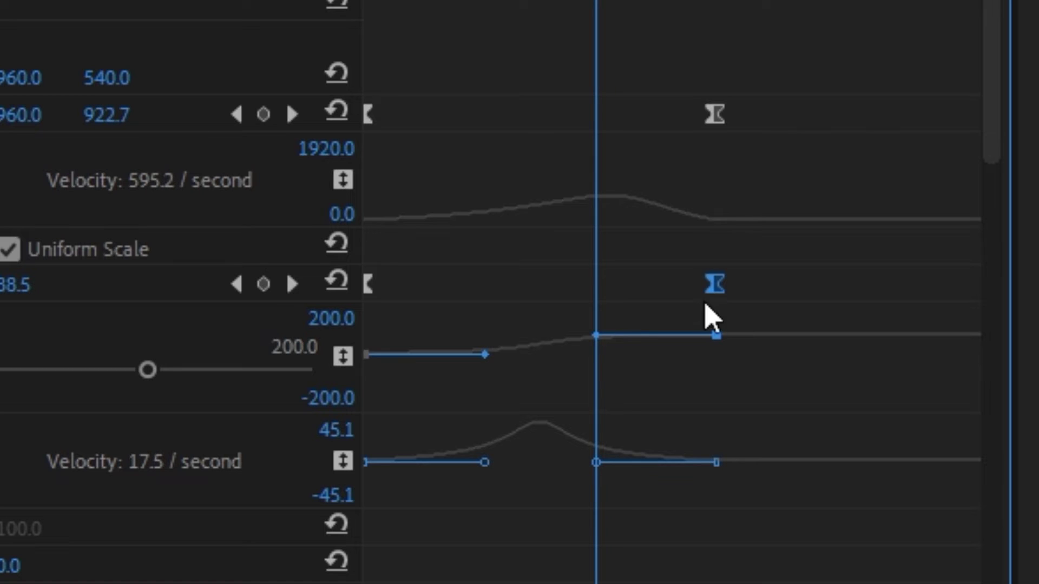
click(714, 115)
drag(656, 220, 595, 238)
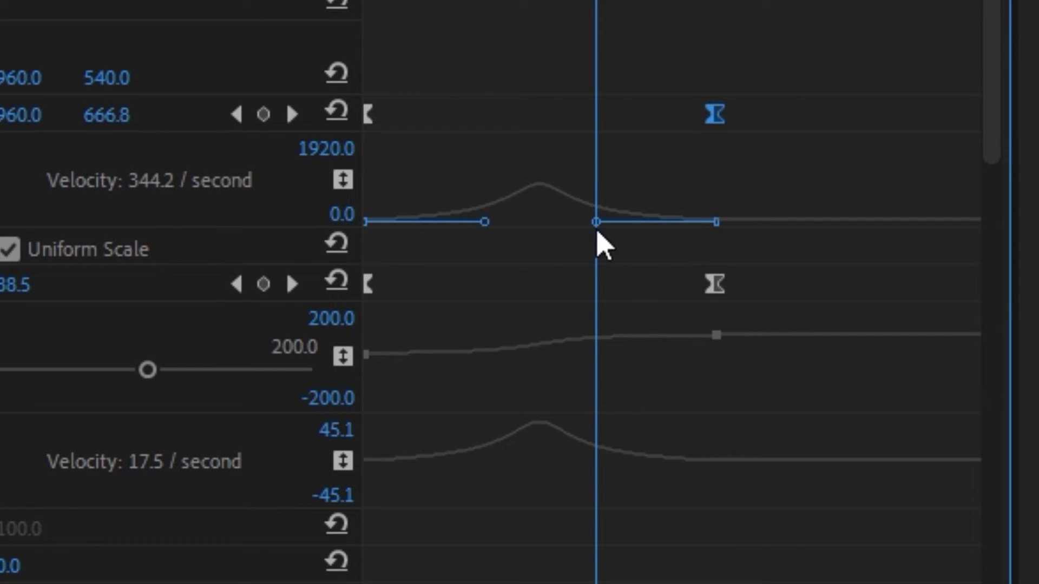
click(715, 284)
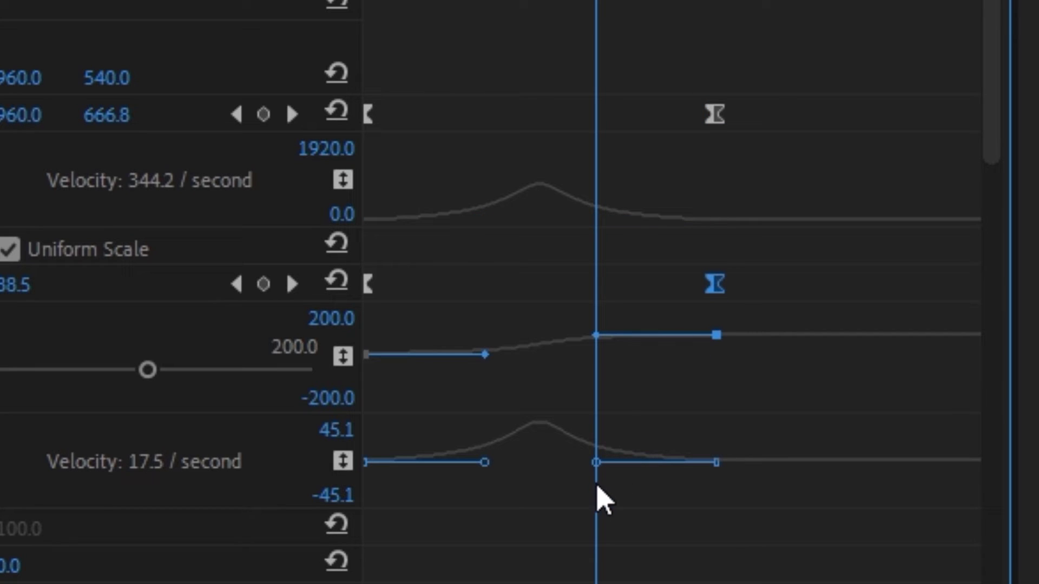
click(369, 115)
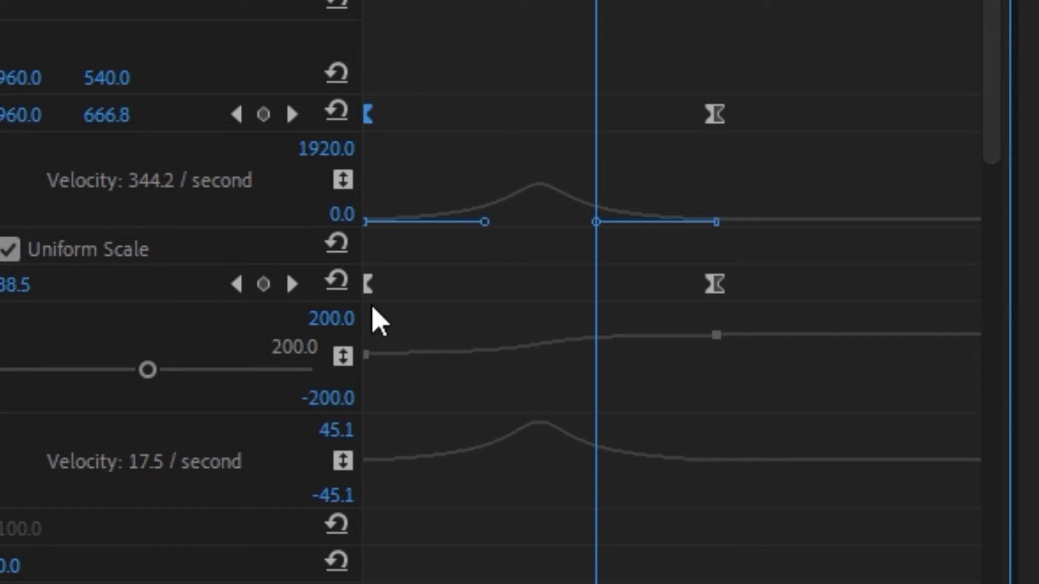
click(367, 284)
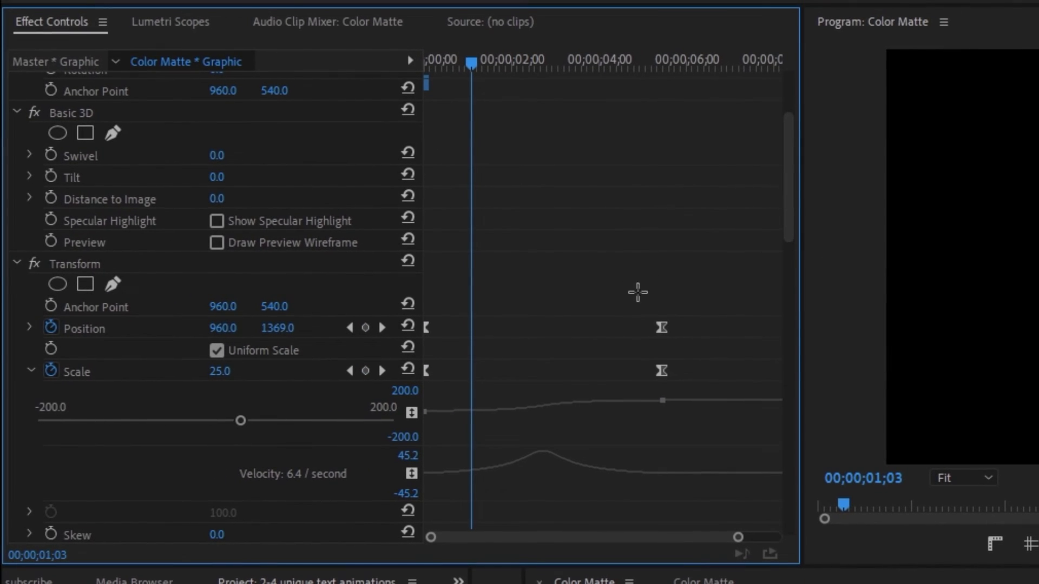
- Move the ending Position and Scale keyframes to about 00;00;02;04 and add a Basic 3D Tilt keyframe of 0 there
drag(632, 267, 684, 412)
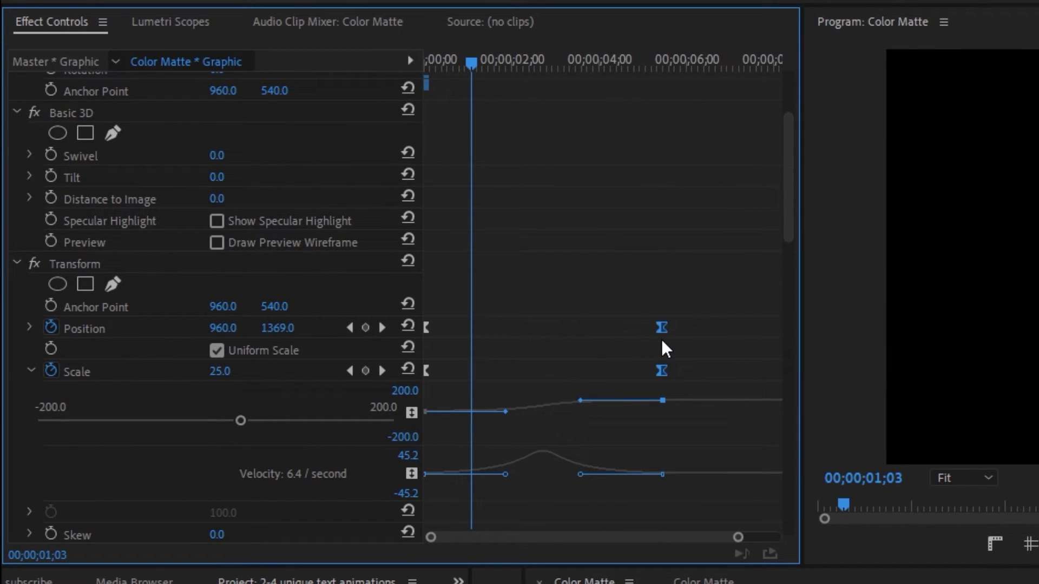
drag(656, 333, 519, 334)
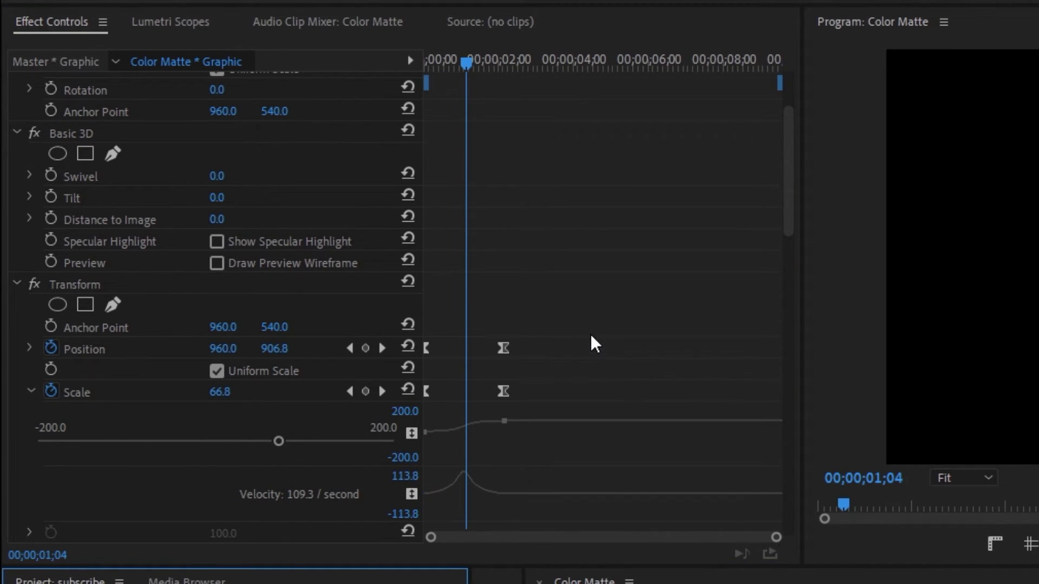
scroll(568, 301, up, 2)
drag(458, 57, 505, 76)
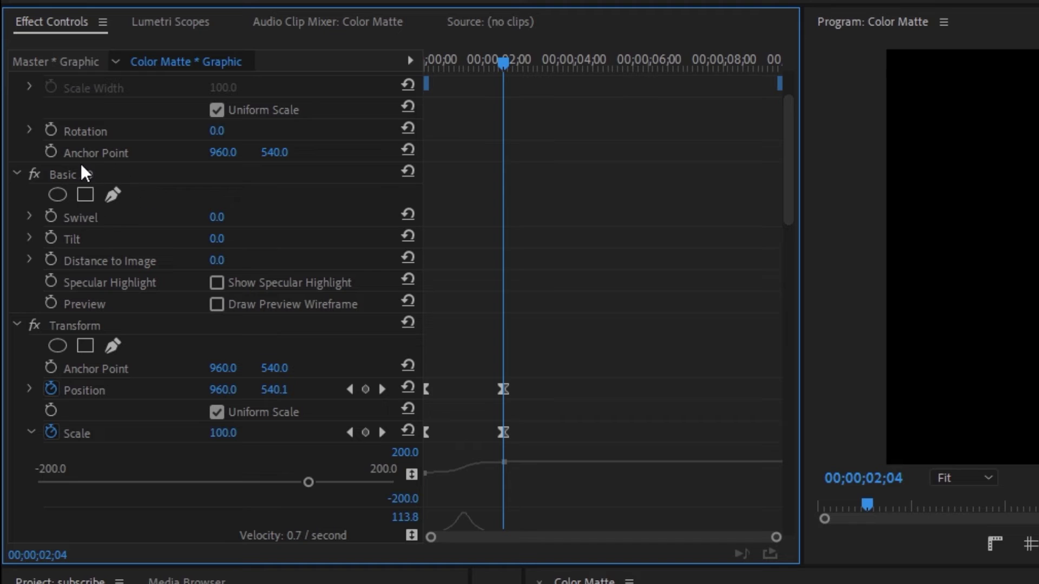
click(51, 241)
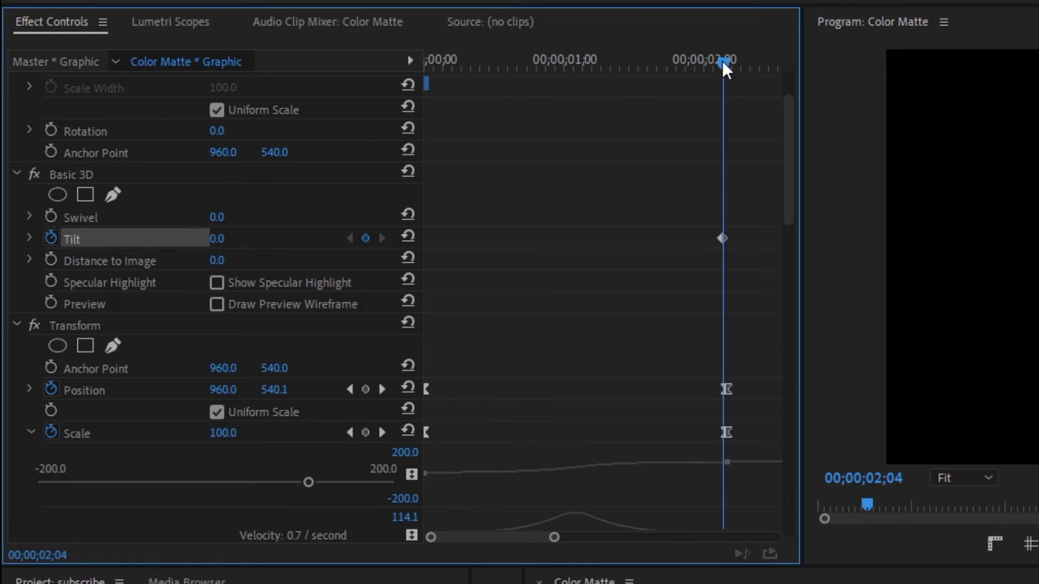
- Set the Basic 3D Tilt to -89 at 00;00;00;23 and place the Transform effect above Basic 3D
drag(723, 61, 532, 70)
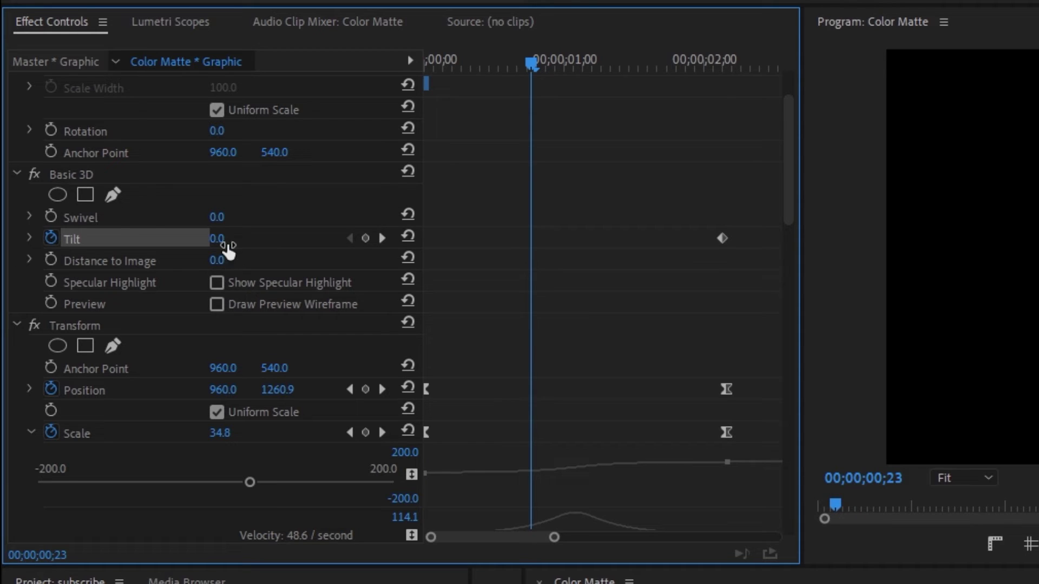
click(226, 242)
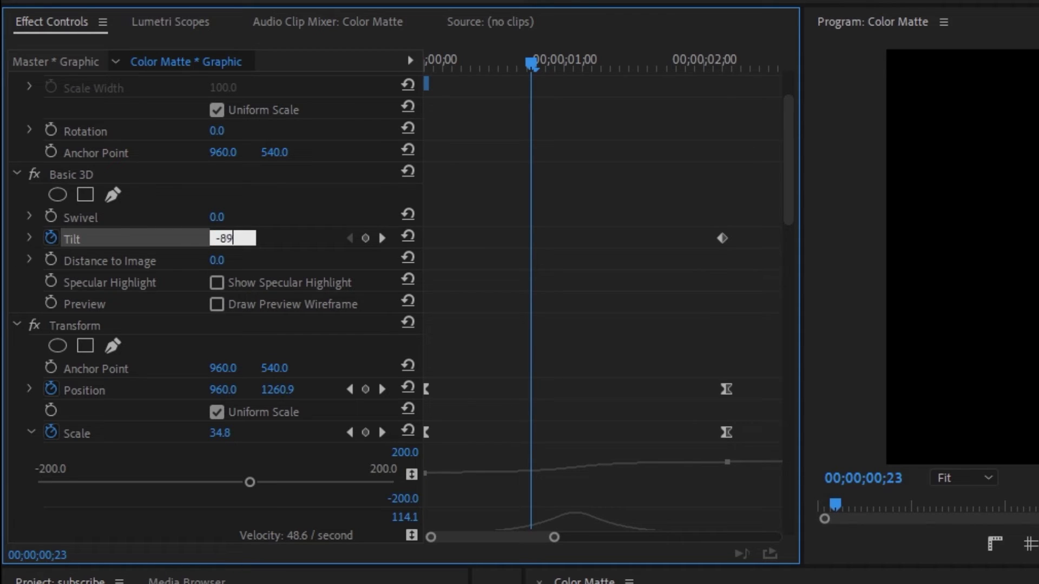
key(Return)
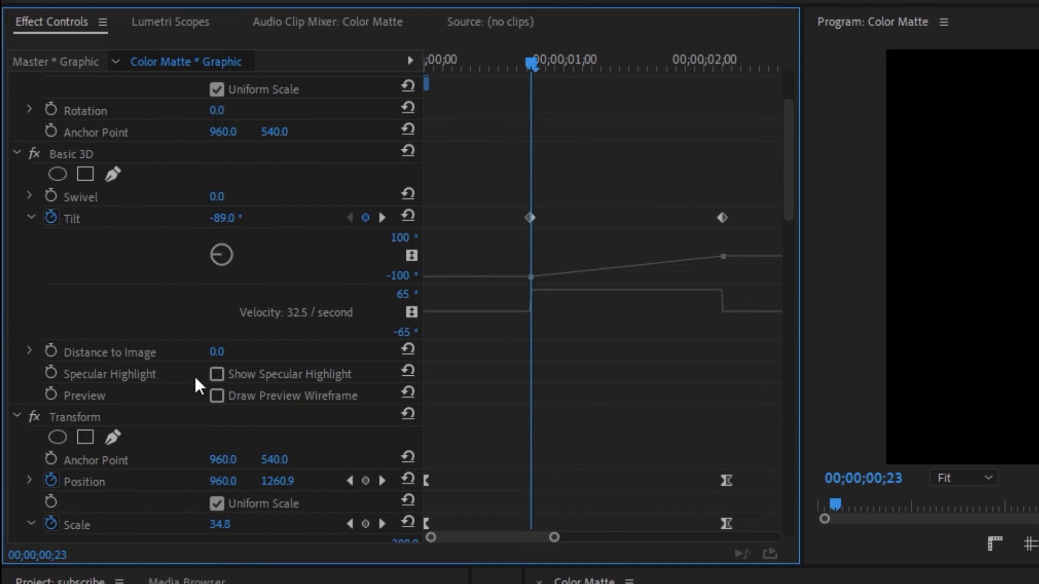
drag(72, 422, 115, 417)
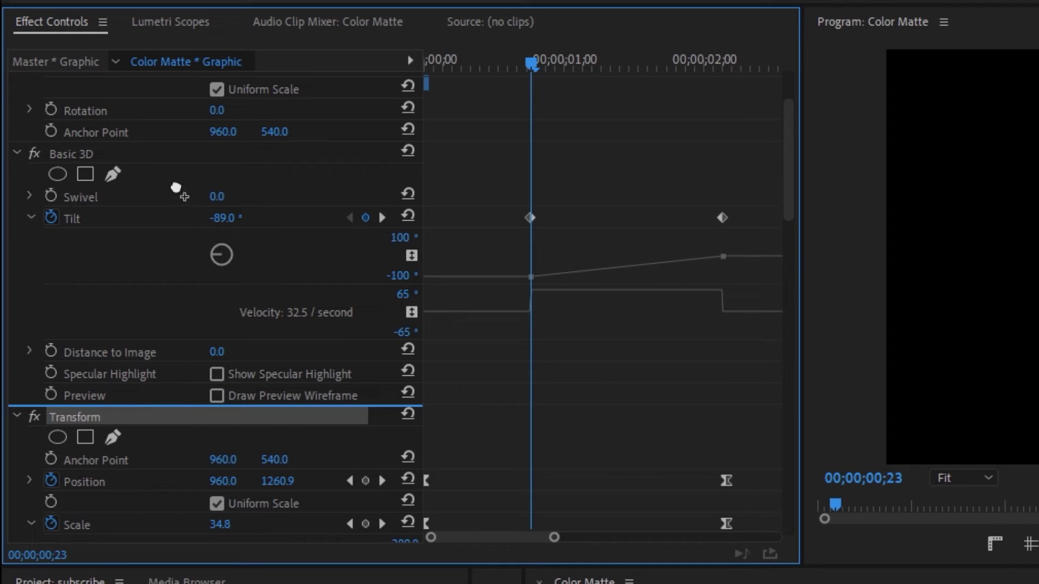
drag(175, 188, 120, 149)
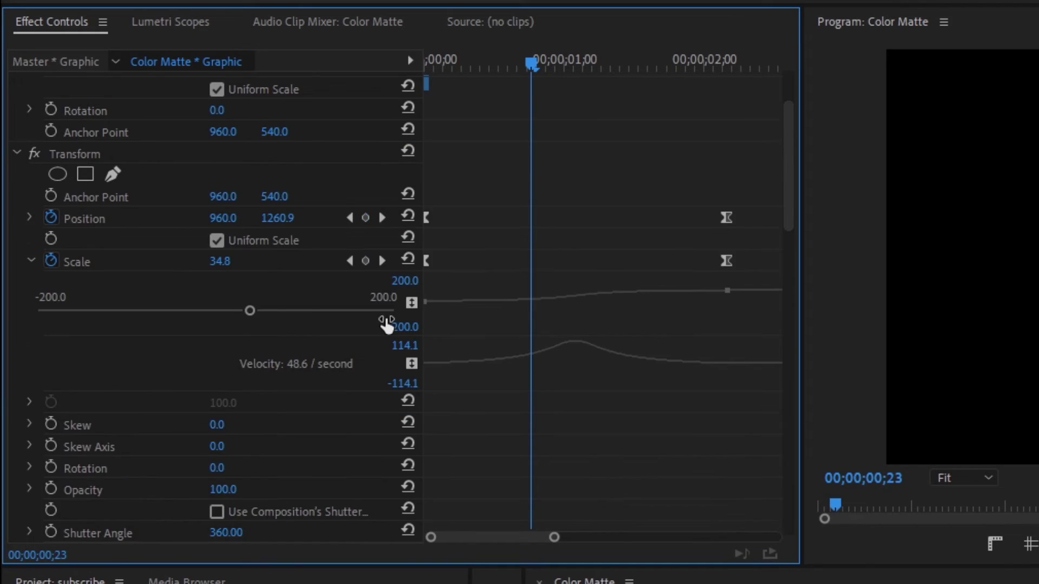
- Apply Ease In and Ease Out to both Basic 3D Tilt keyframes
scroll(621, 381, down, 3)
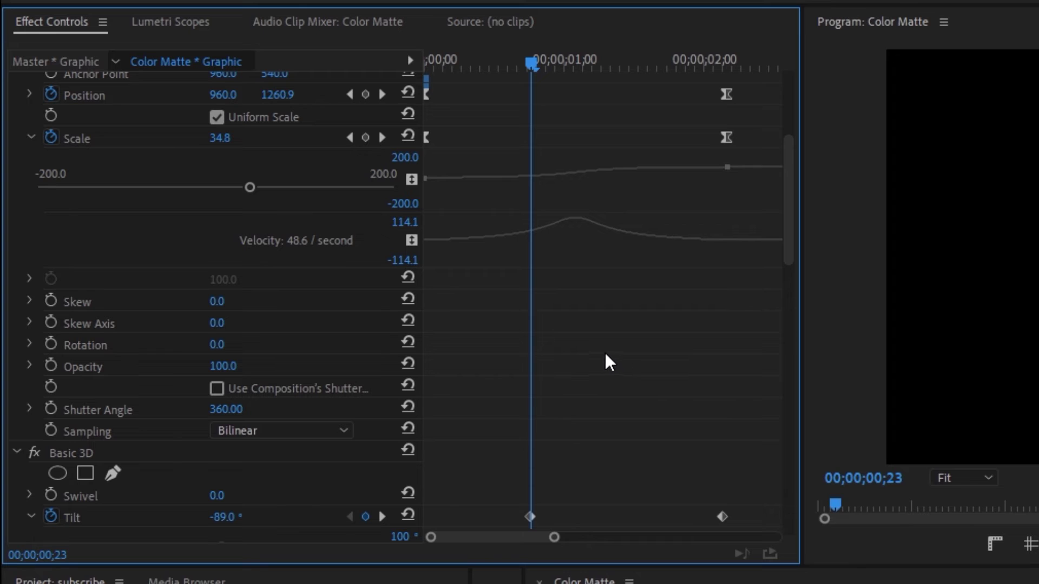
scroll(607, 363, down, 5)
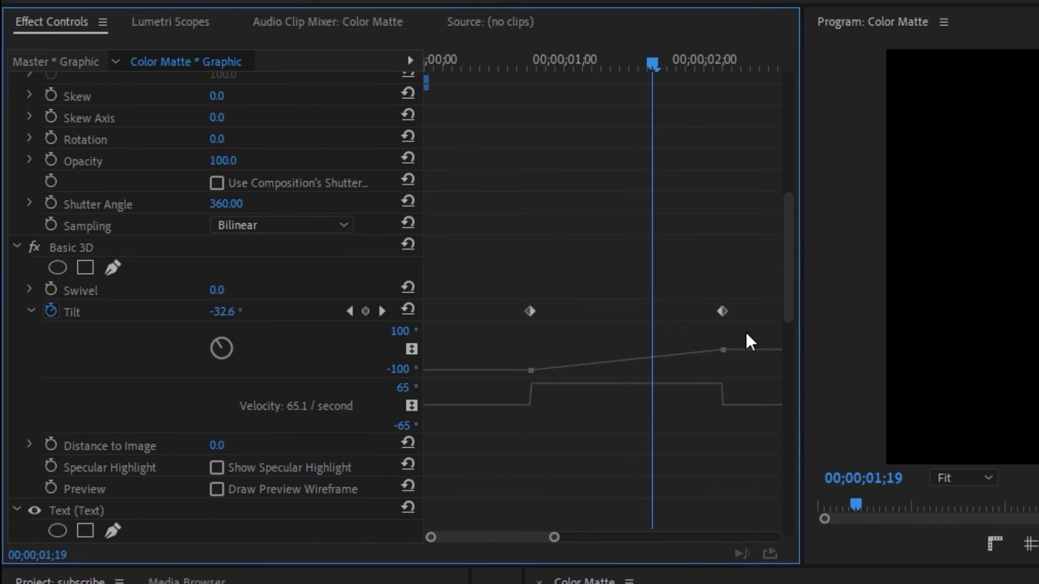
drag(482, 265, 744, 349)
right_click(723, 311)
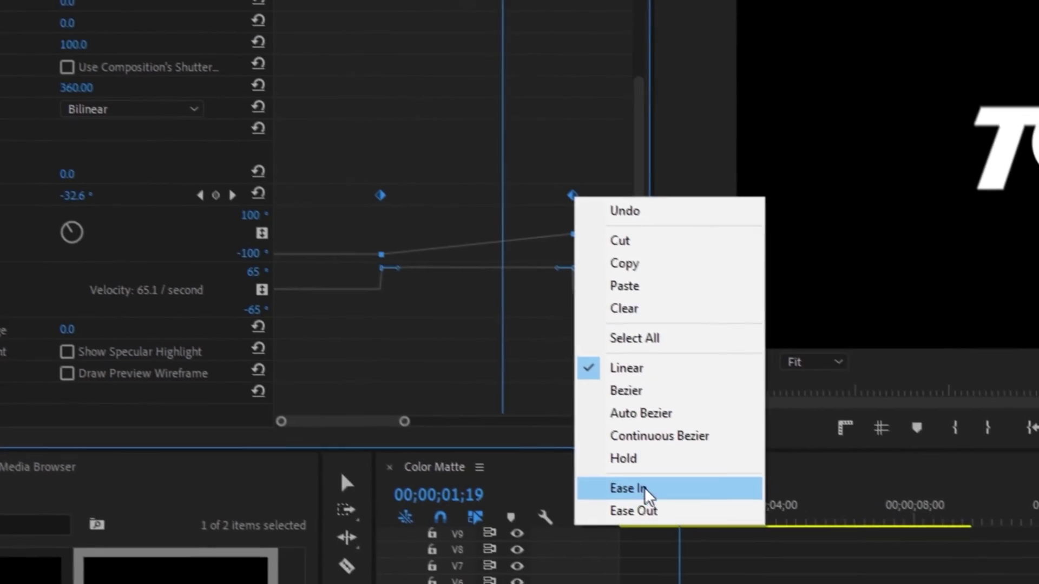
click(645, 489)
right_click(572, 195)
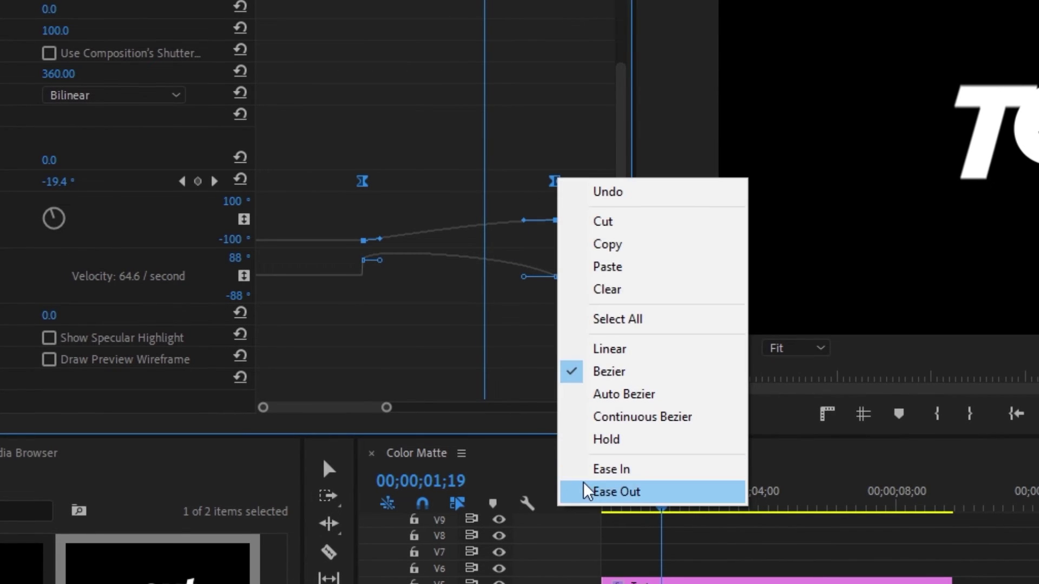
click(601, 505)
- Lengthen both Tilt velocity handles toward the middle to create a steep central peak in the graph
drag(395, 277, 431, 284)
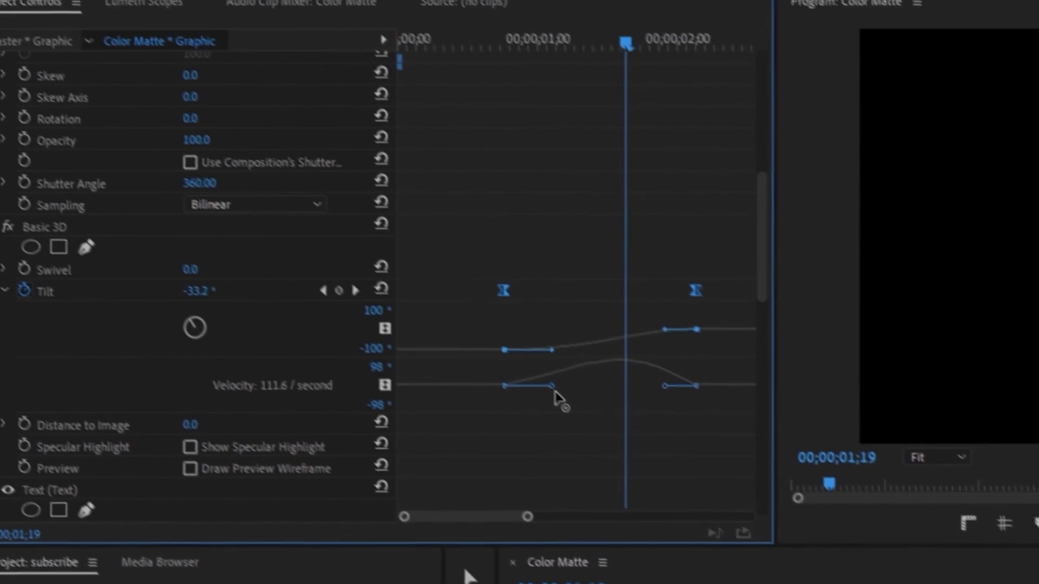
drag(597, 414, 605, 418)
drag(694, 414, 653, 412)
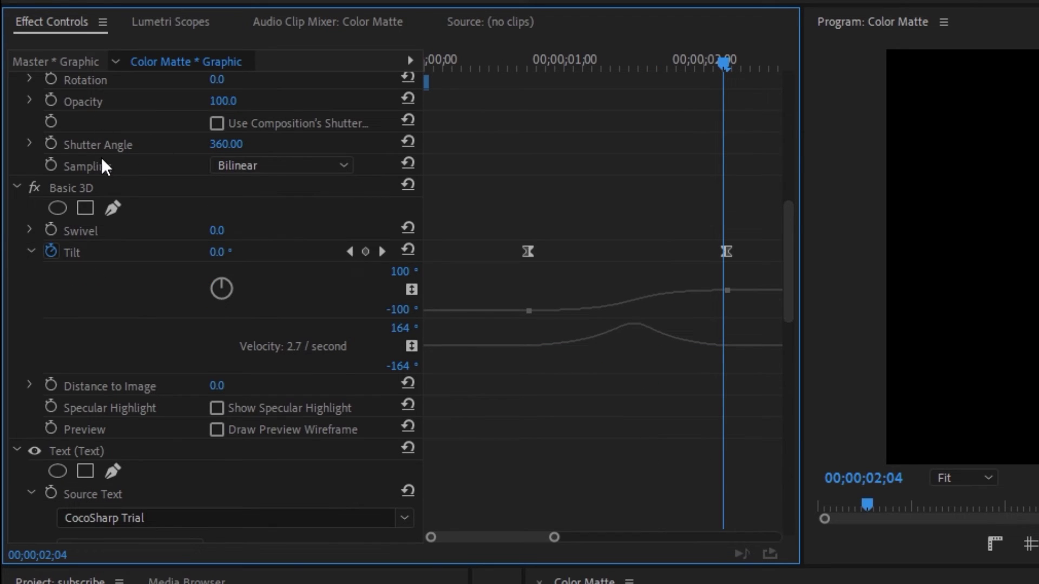
- Copy the Transform and Basic 3D effects from the finished letter and paste them onto the other three text clips on V3 to V5
click(101, 190)
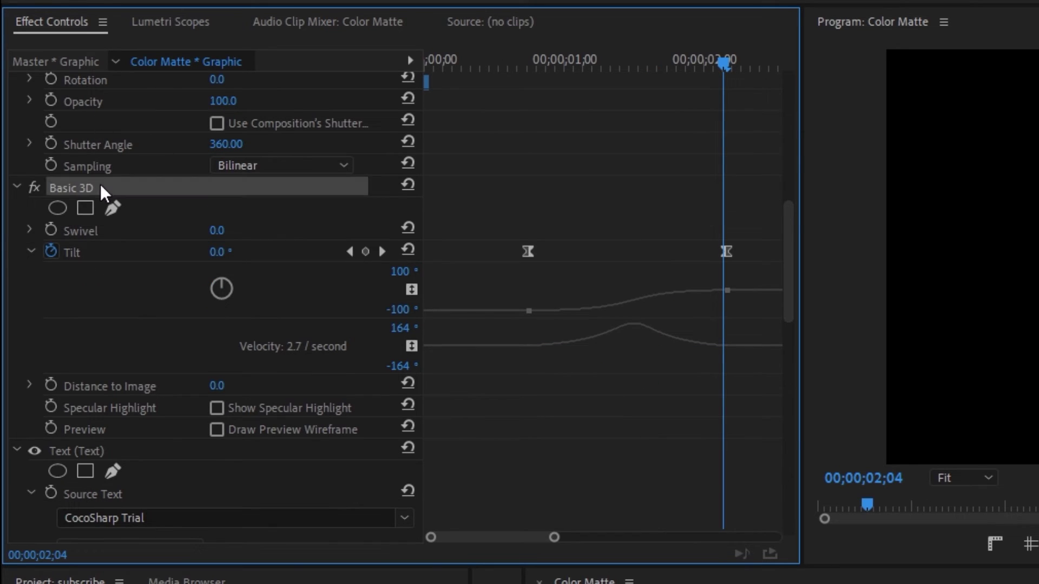
scroll(190, 319, up, 10)
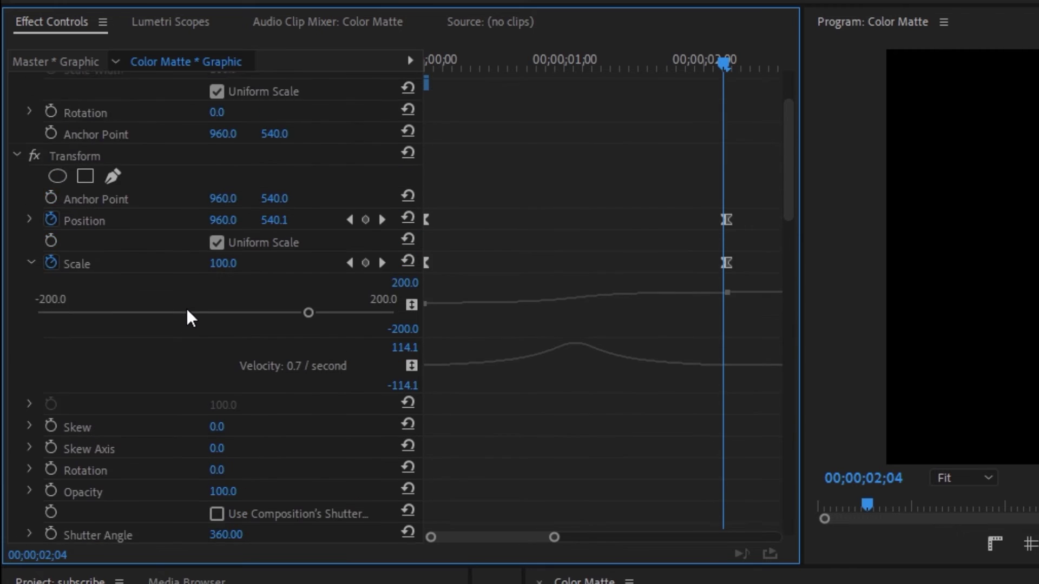
click(145, 178)
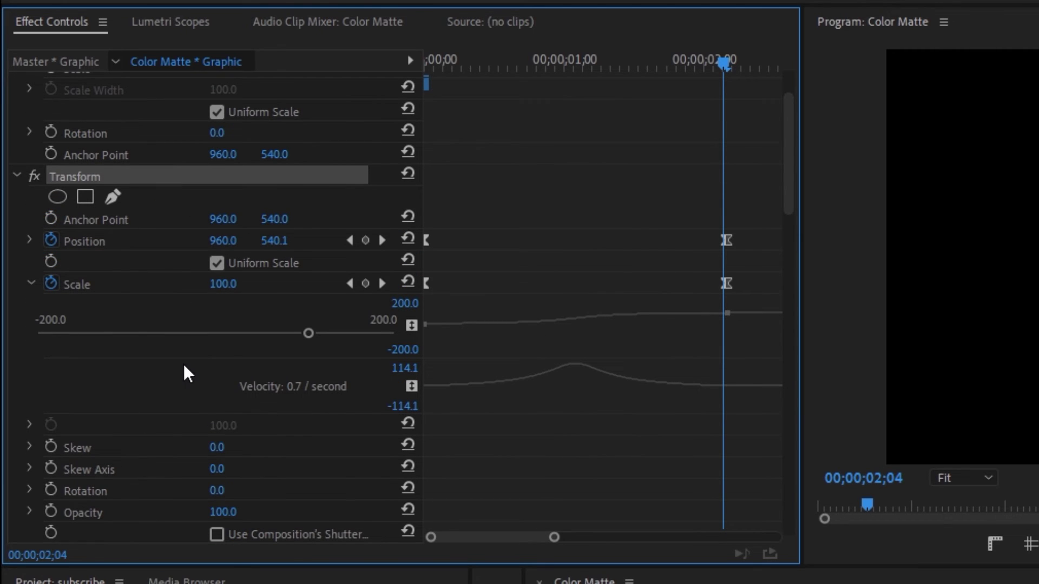
scroll(185, 371, down, 3)
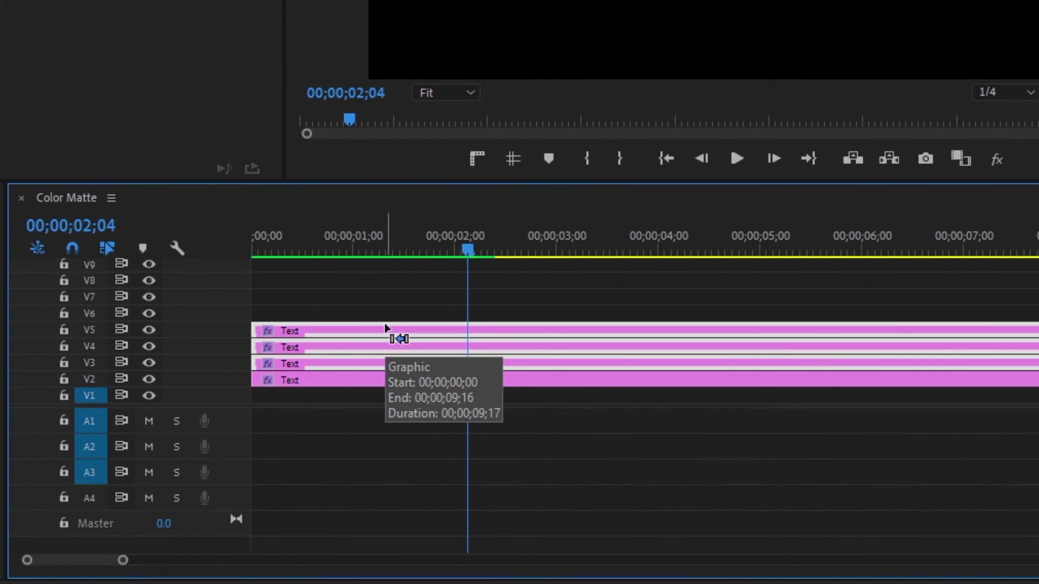
key(ctrl+v)
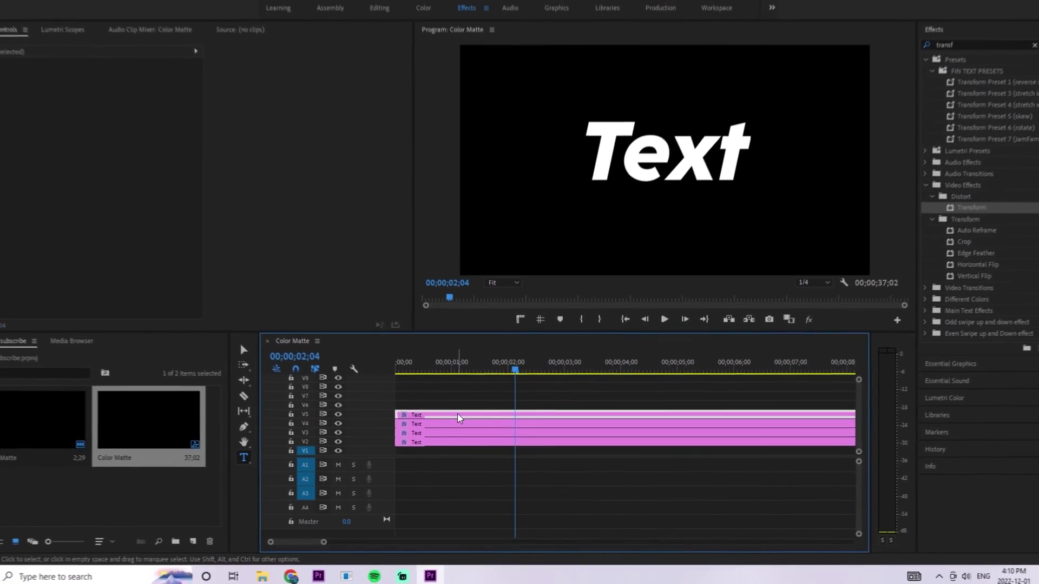
- Check the pasted Transform and Basic 3D keyframes on the V5 and V3 text clips and play back the animation
click(434, 396)
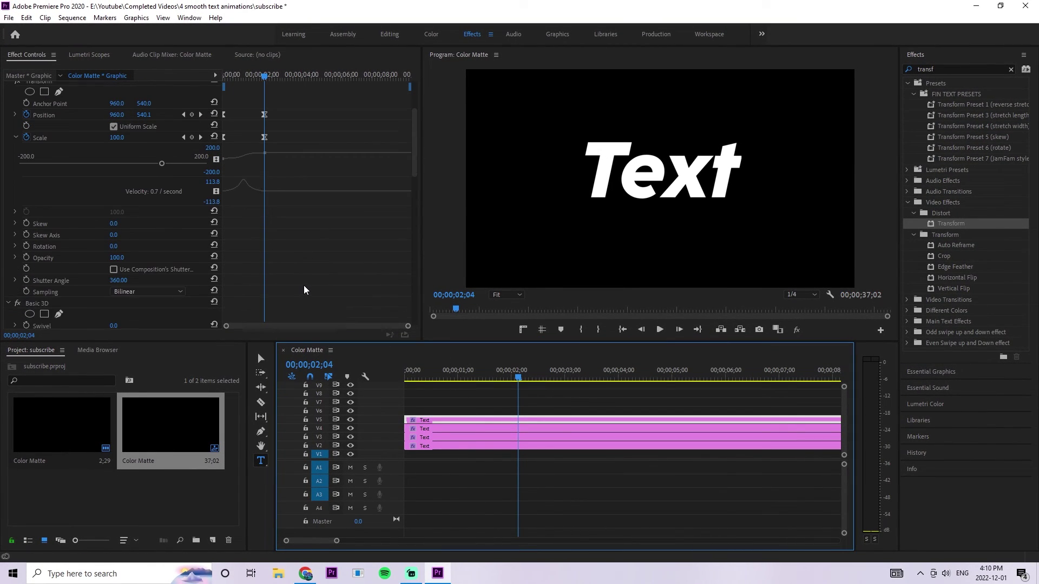
scroll(112, 273, down, 3)
click(477, 436)
scroll(339, 204, down, 2)
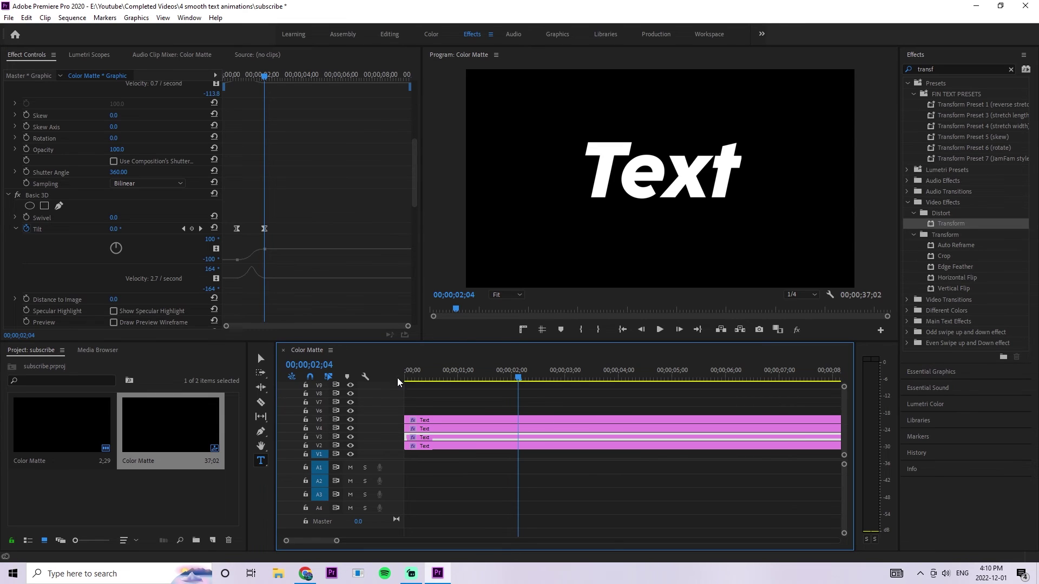
click(453, 376)
key(space)
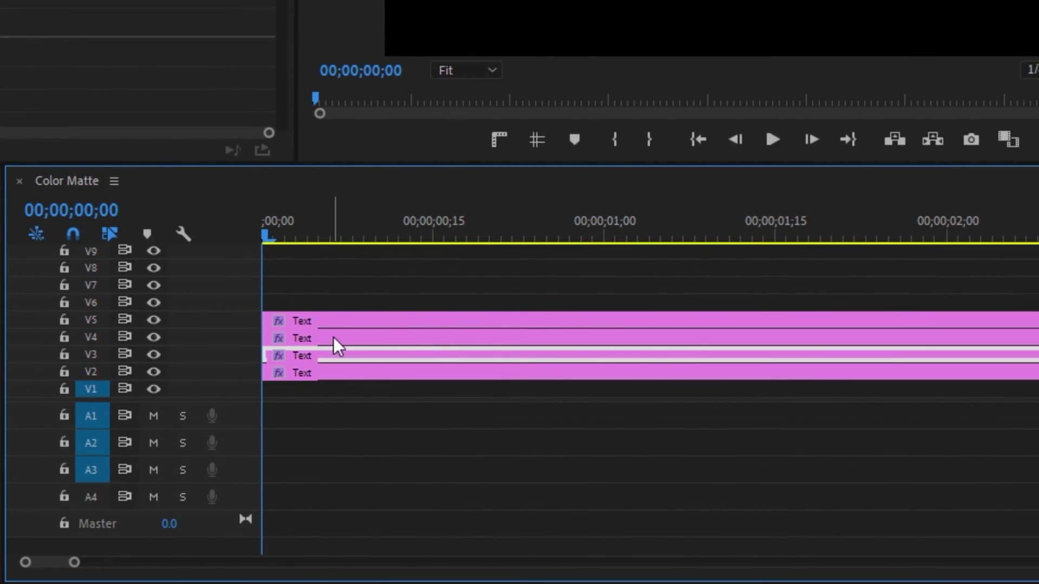
- Stagger the text clips on V3 to V5 so each starts two frames after the clip on the track below
key(Right)
key(Right)
drag(304, 356, 422, 323)
key(Right)
key(Right)
key(Right)
key(Right)
click(409, 303)
- Play the staggered letter animation from the beginning of the sequence with no clips selected
key(minus)
key(minus)
key(Home)
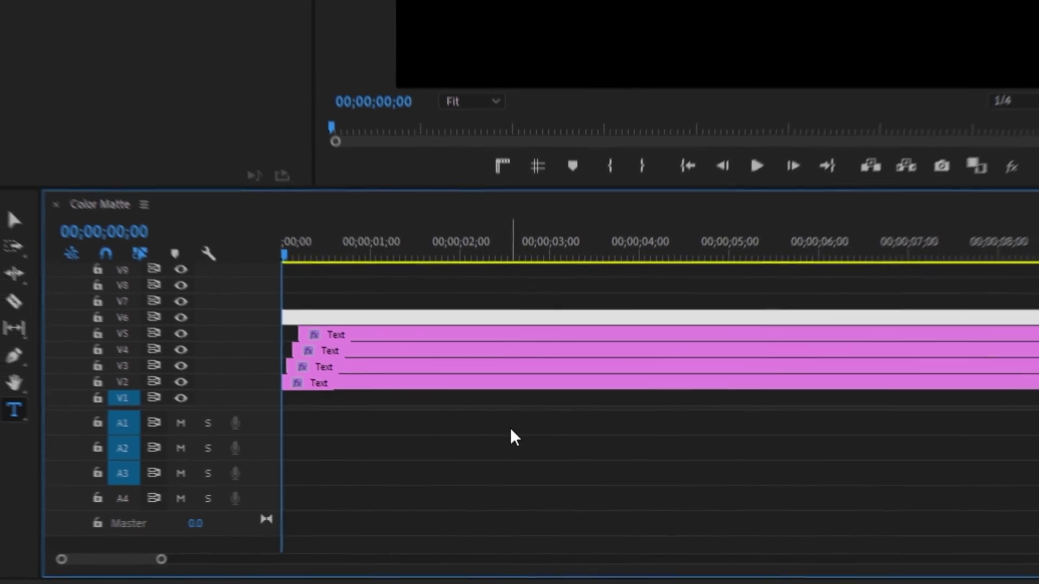
click(510, 428)
key(space)
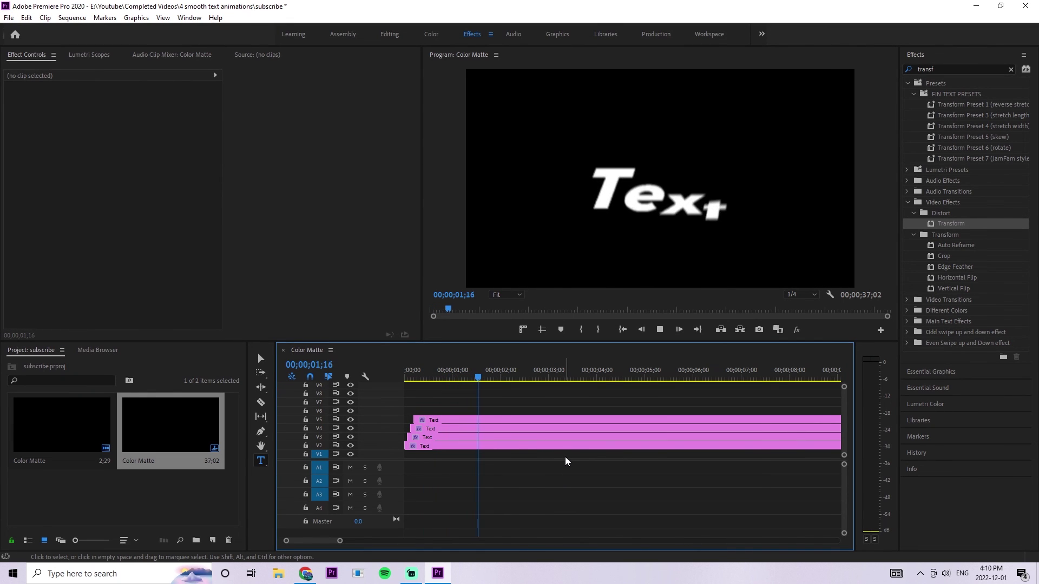
key(Home)
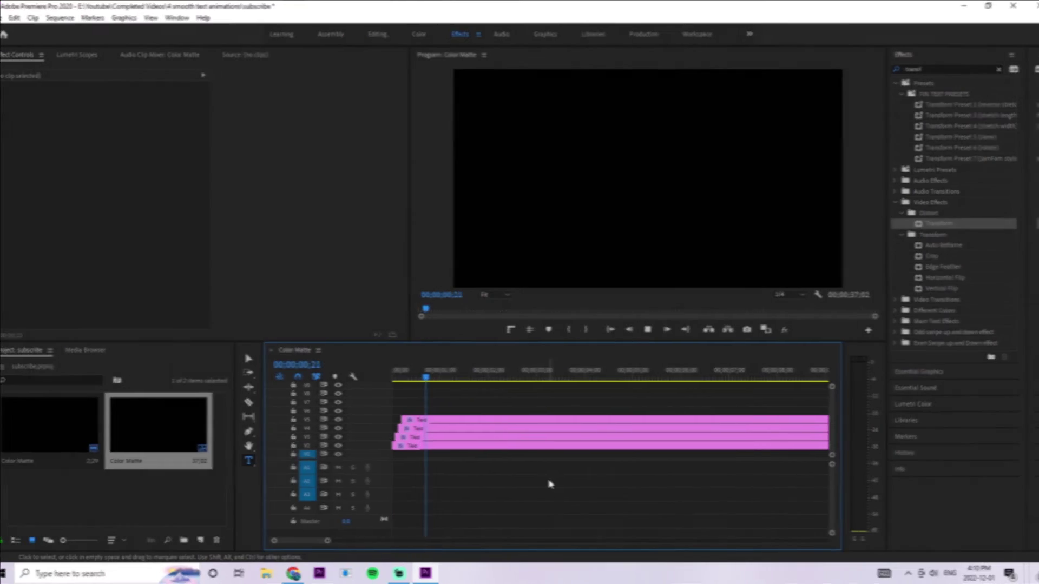